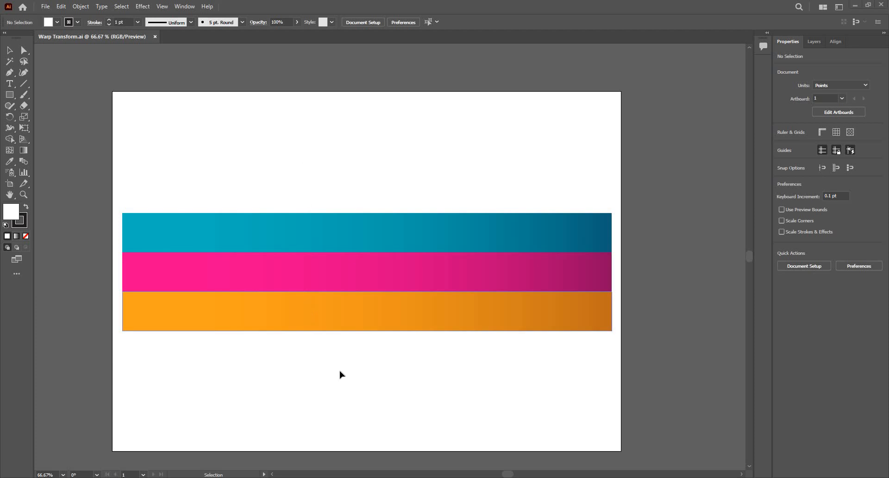
Step: Group the three gradient stripes into one object and keep the group selected
drag(336, 352, 340, 244)
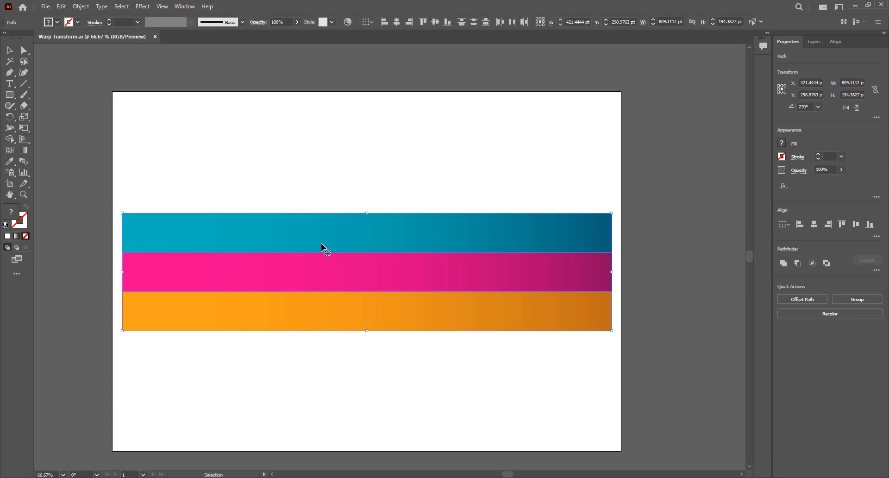
key(ctrl+g)
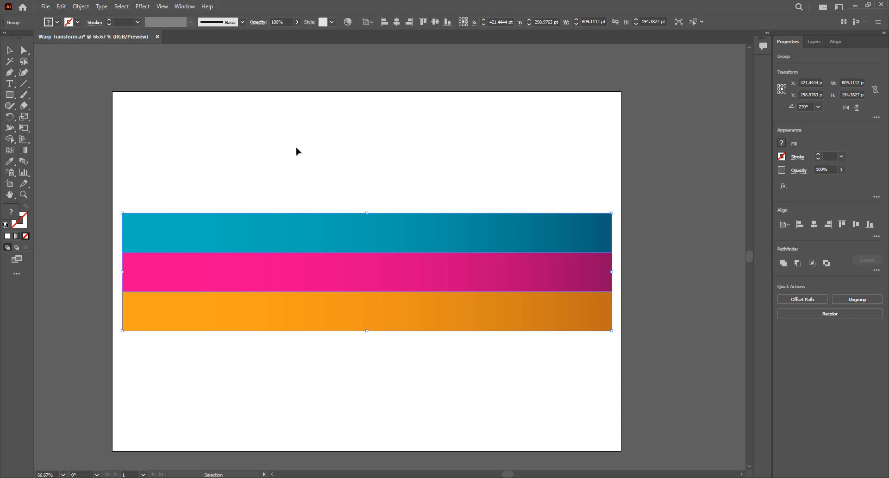
click(80, 6)
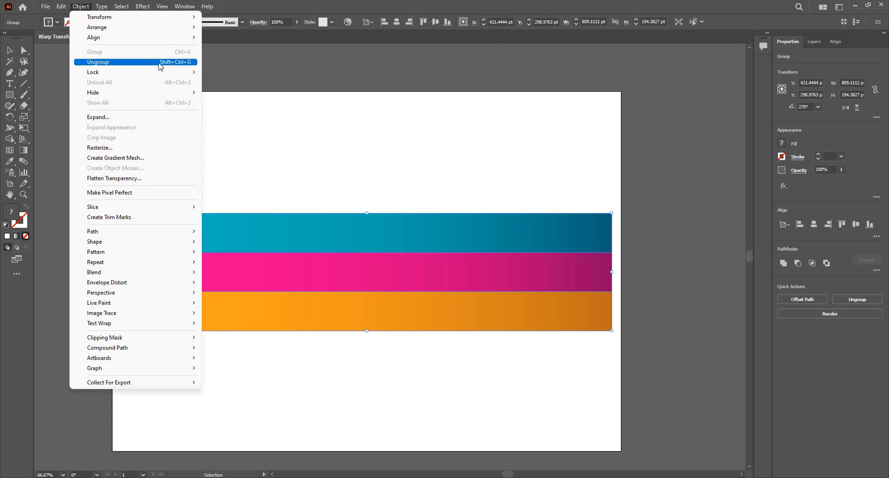
click(354, 120)
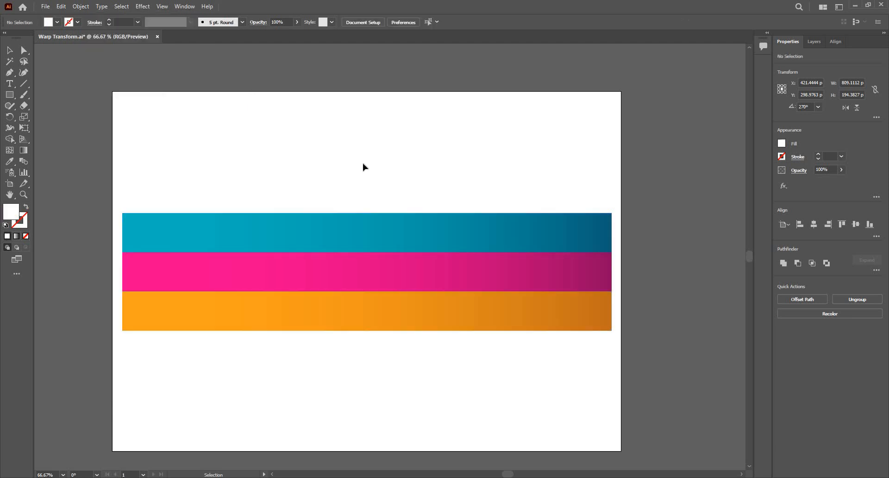
drag(355, 155, 411, 391)
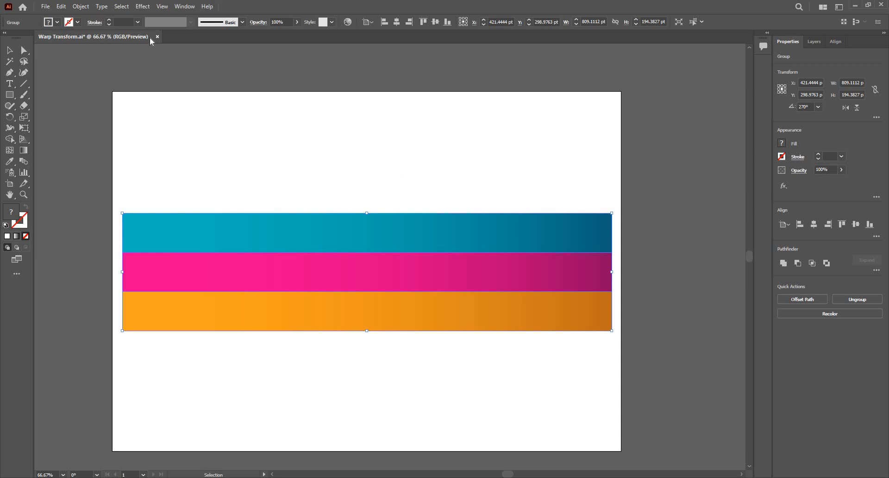
click(80, 7)
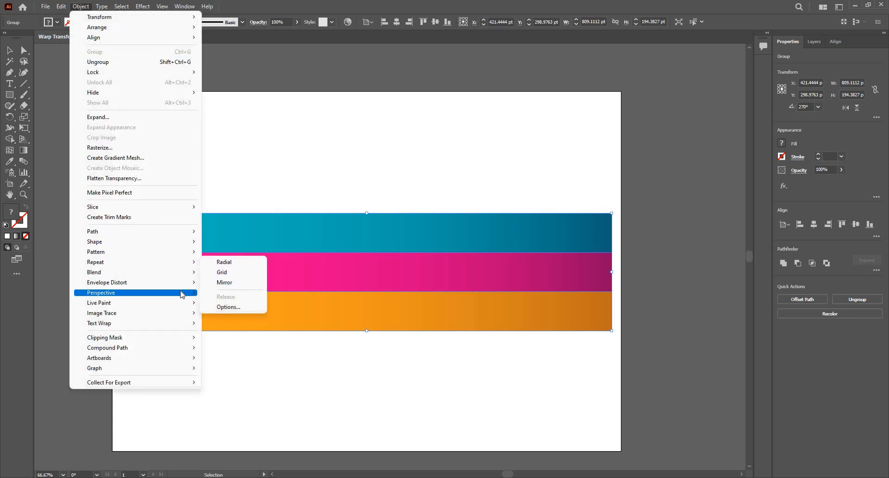
mouse_move(182, 294)
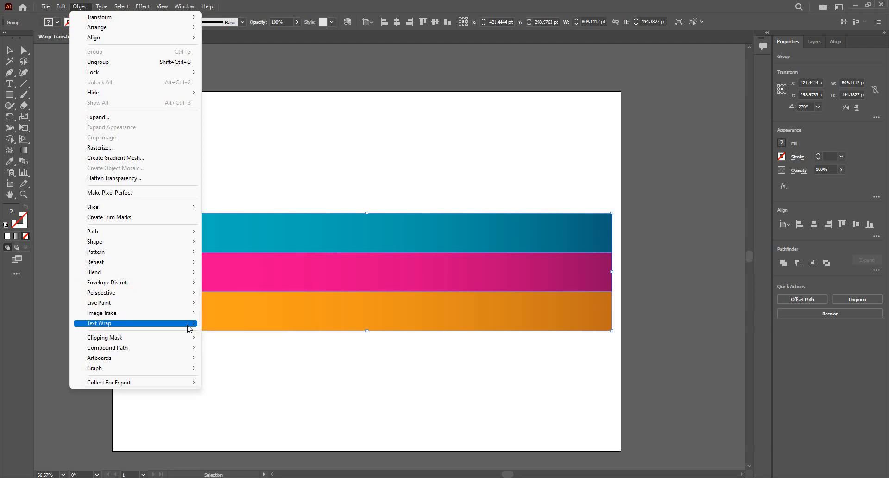
mouse_move(188, 325)
click(218, 323)
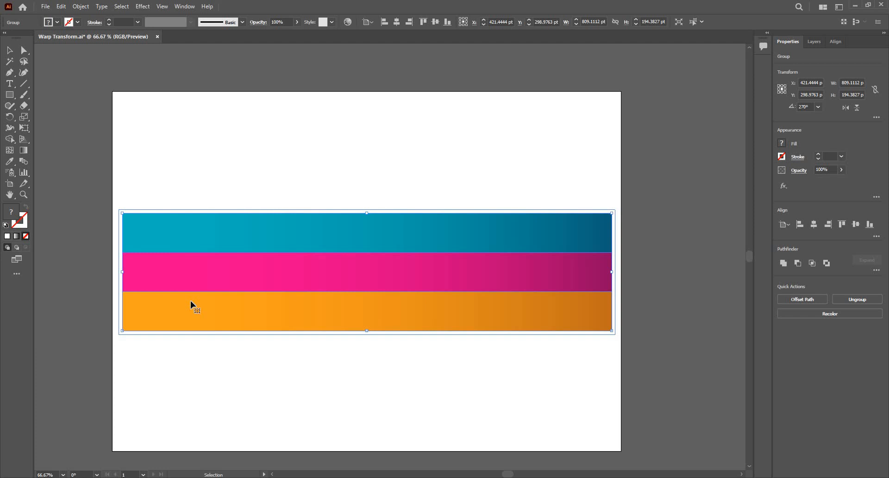
key(ctrl+z)
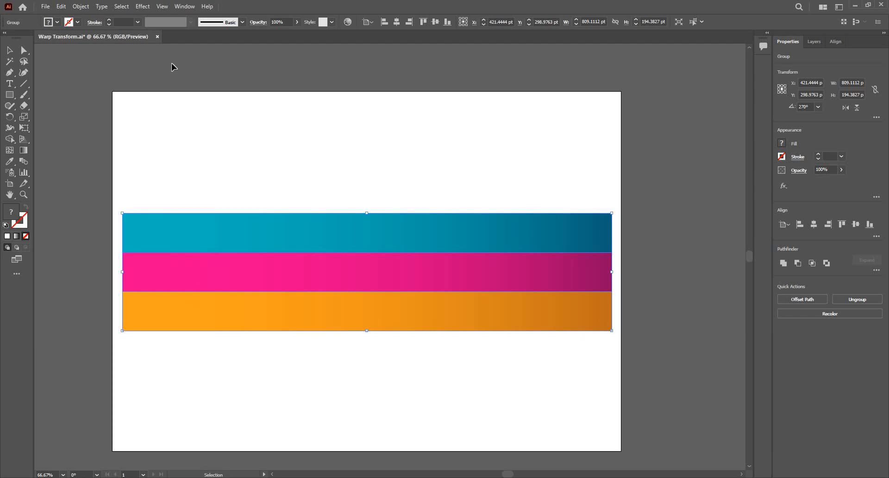
Step: Start an Arc warp effect on the stripe group, moving its options dialog aside and keeping the Arc style
click(143, 6)
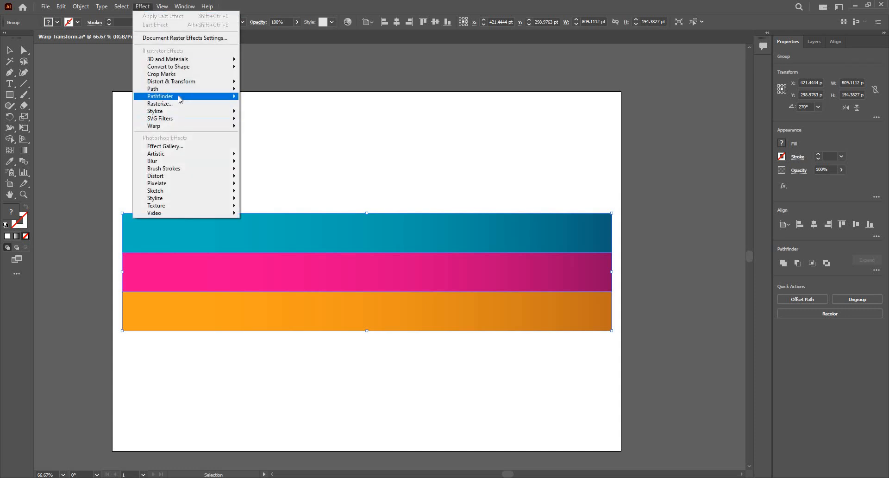
mouse_move(180, 97)
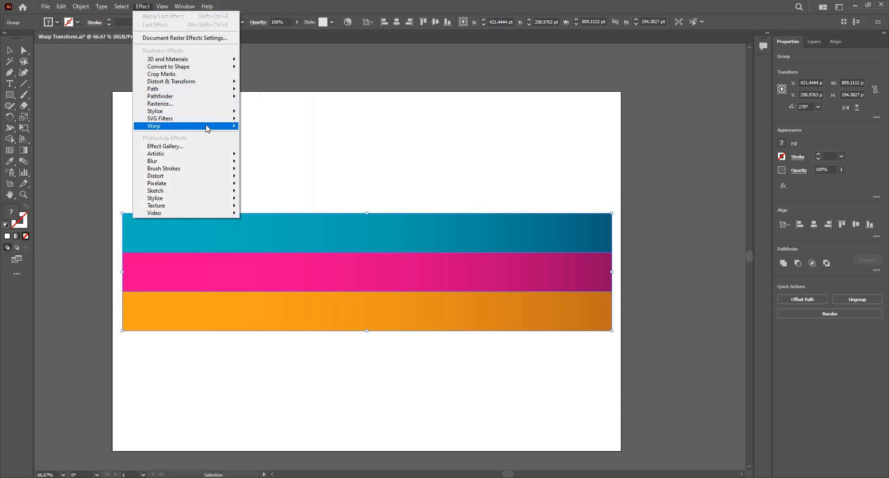
mouse_move(234, 129)
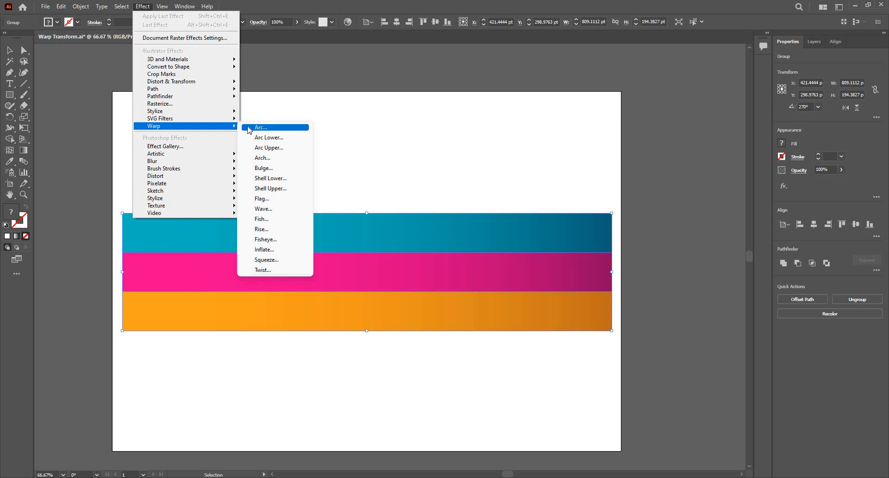
click(260, 127)
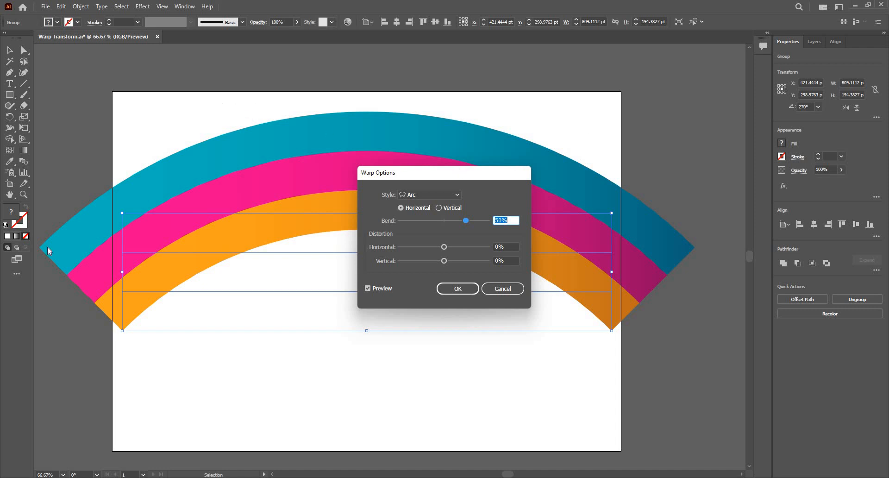
drag(371, 176, 536, 149)
click(569, 144)
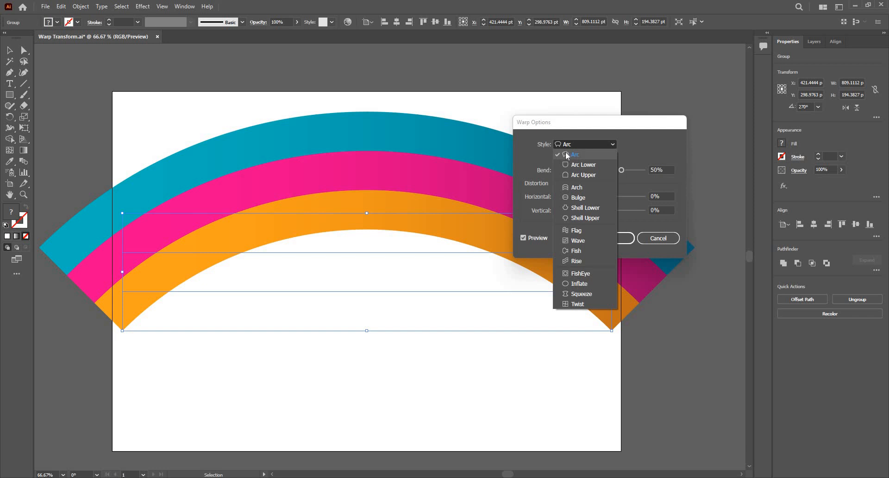
click(555, 156)
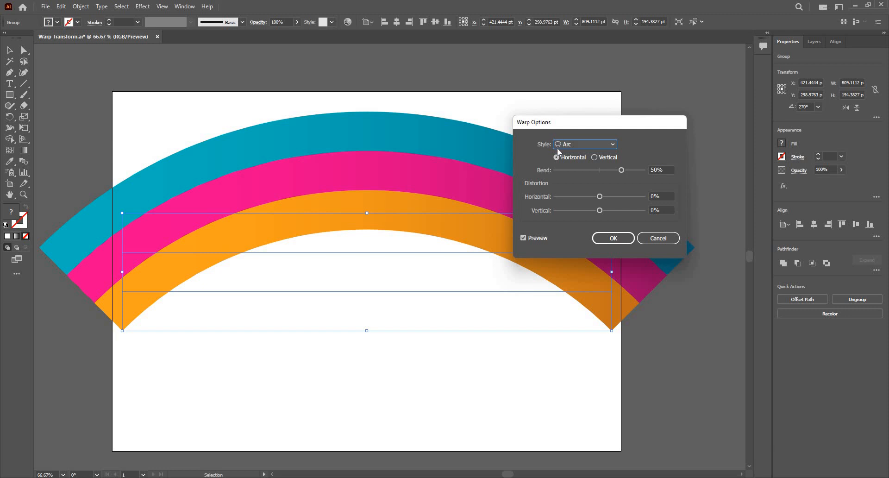
Step: Preview the Arc warp vertically, return it to Horizontal, and set the bend to 50% after trying a stronger bend
click(596, 157)
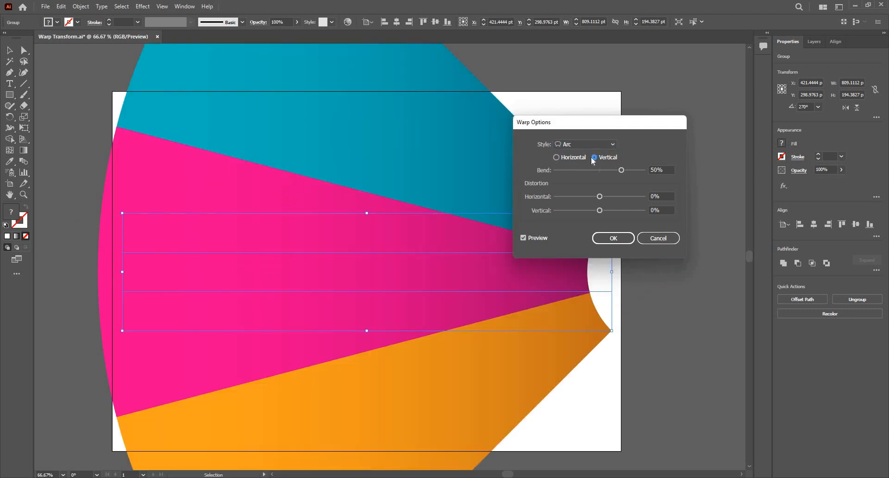
click(570, 159)
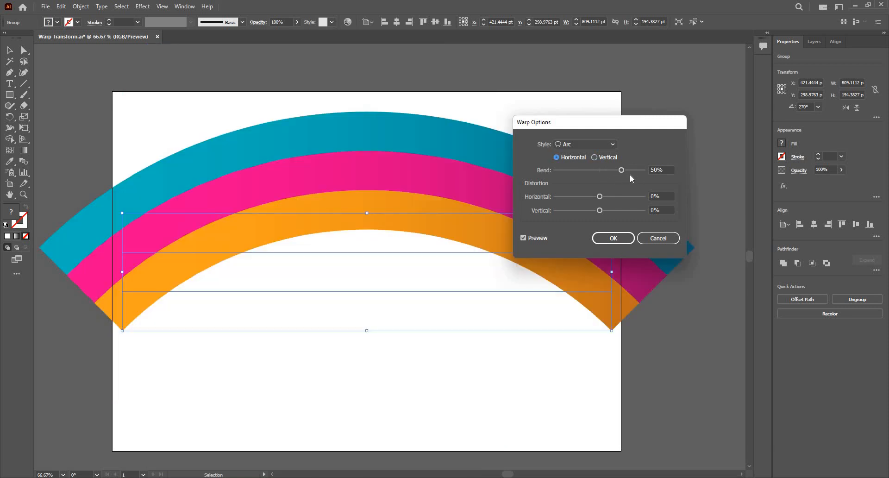
drag(609, 172, 625, 170)
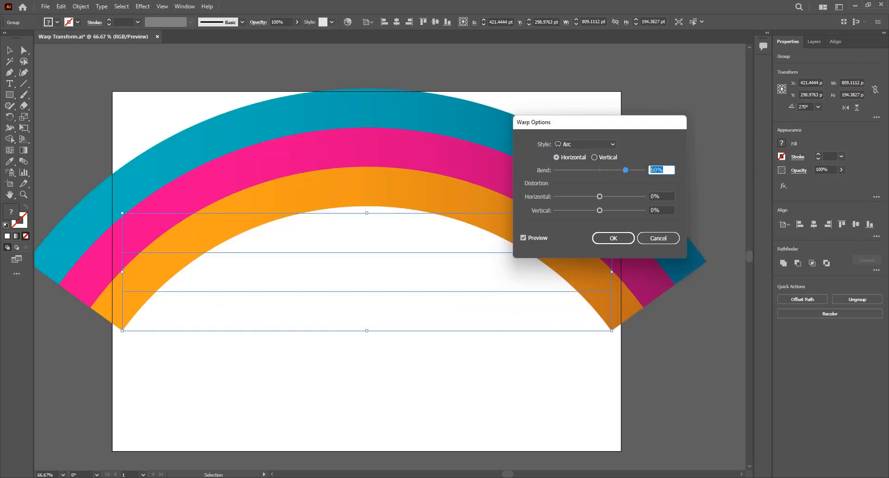
text(50)
Step: Try an 80% horizontal distortion on the Arc warp, reset it to 0%, and apply the effect
click(650, 196)
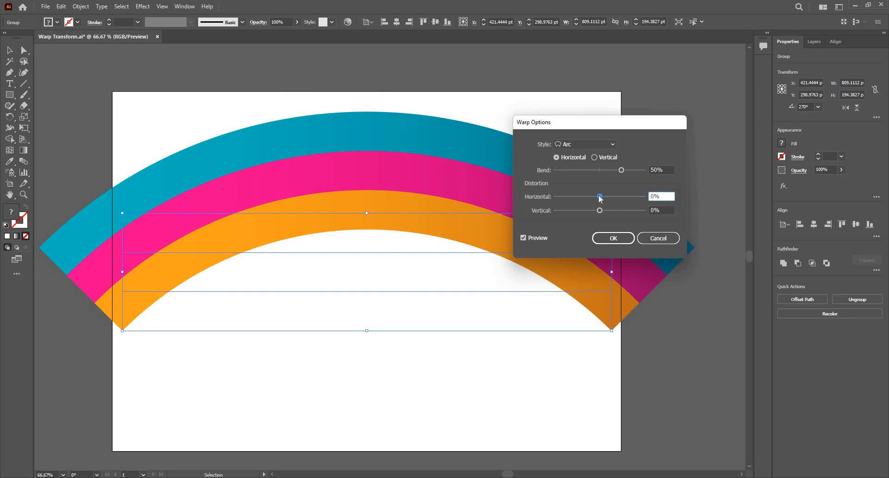
drag(607, 196, 629, 196)
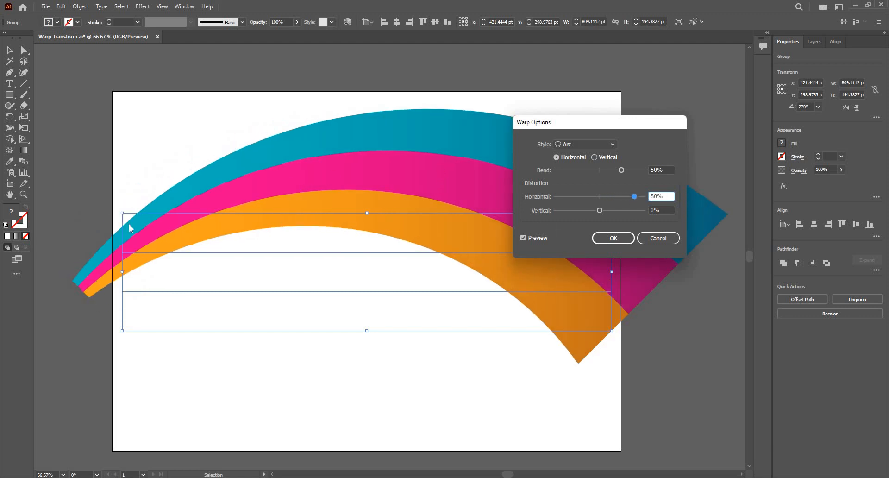
drag(665, 195, 580, 201)
text(0)
key(Return)
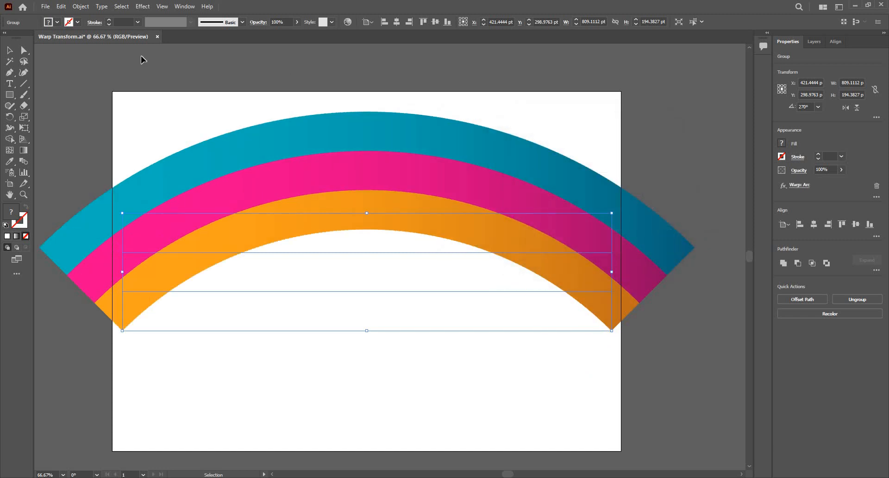
Step: Try to reapply the Arc effect, dismiss the attempt, and undo the Arc warp on the stripe group
click(142, 6)
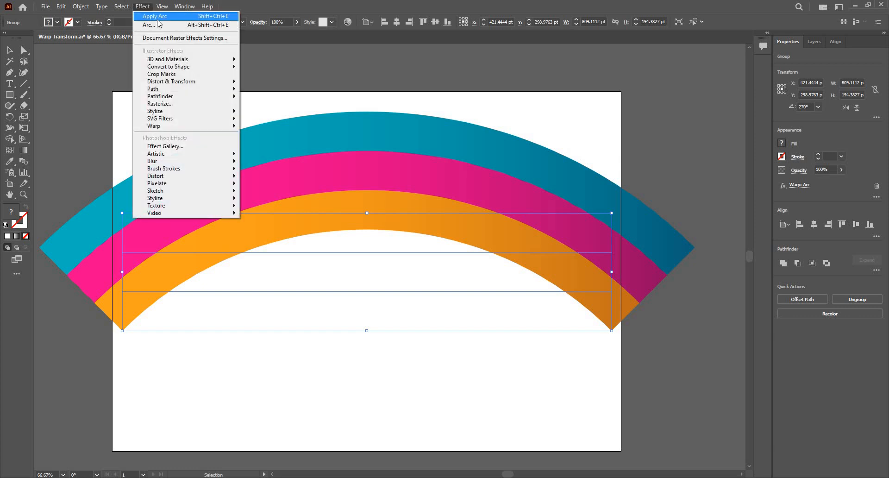
click(185, 17)
key(Escape)
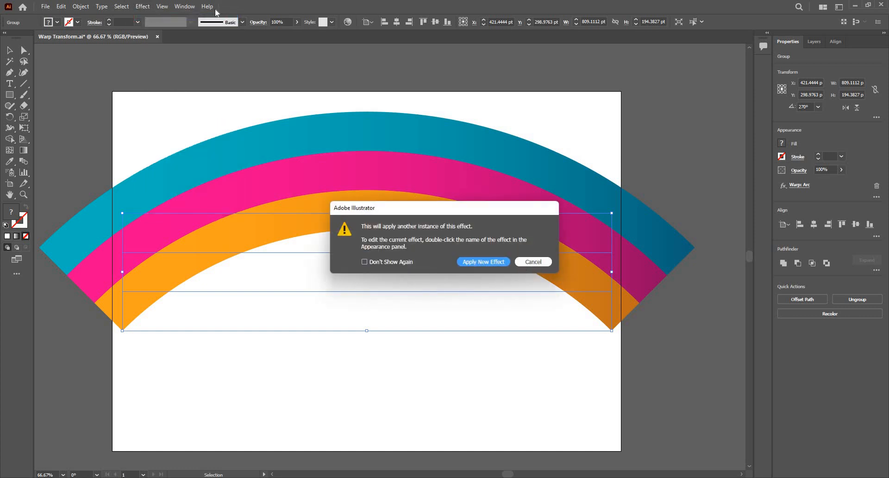
key(ctrl+z)
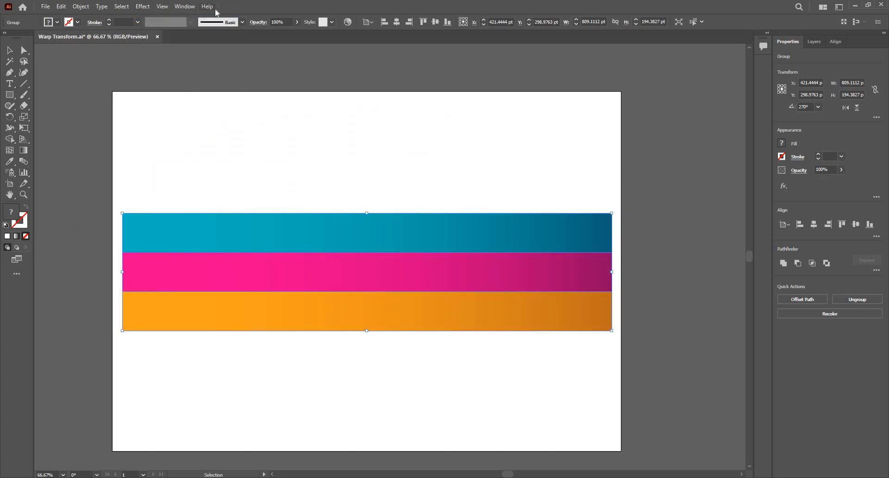
Step: Start an Arc Lower warp effect on the stripe group and compare the artwork with the preview off and on
click(142, 6)
mouse_move(222, 125)
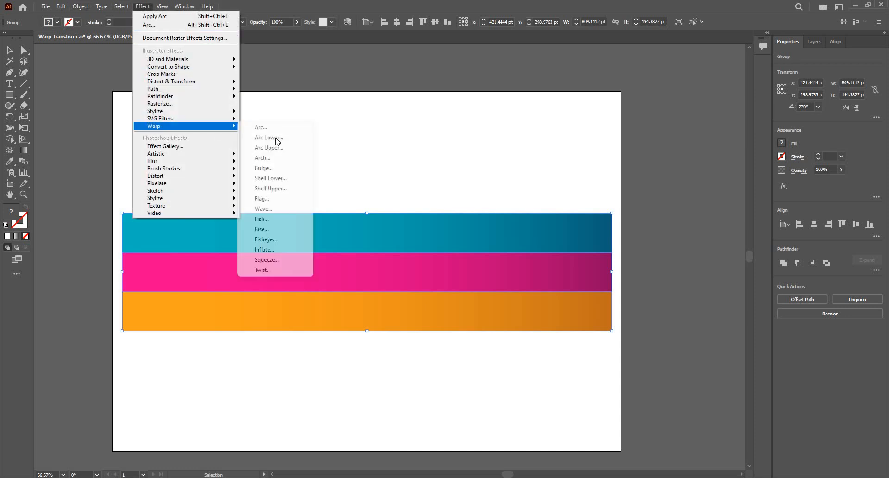
click(277, 138)
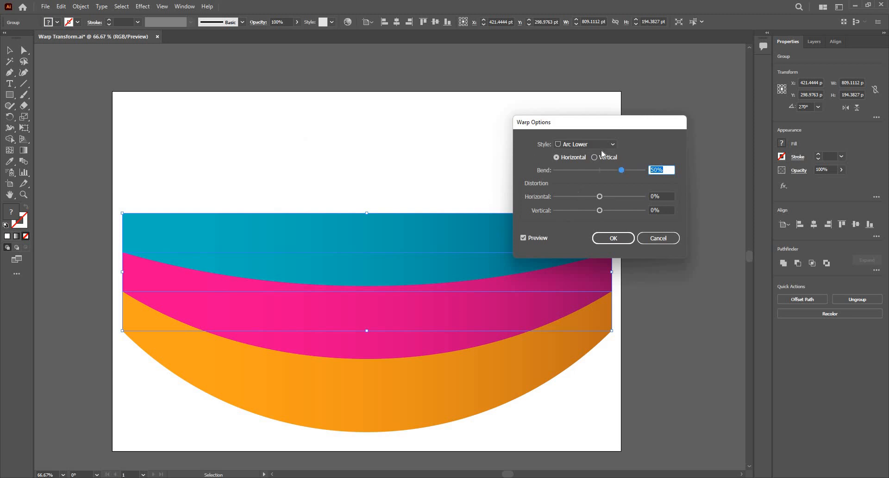
click(535, 237)
click(535, 238)
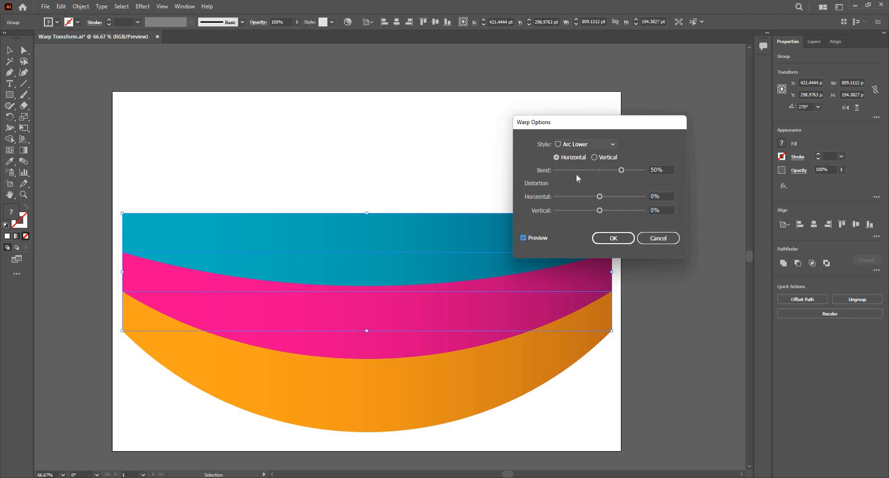
Step: Switch the warp style to Arc Upper and compare its vertical and horizontal orientations
click(565, 149)
click(576, 175)
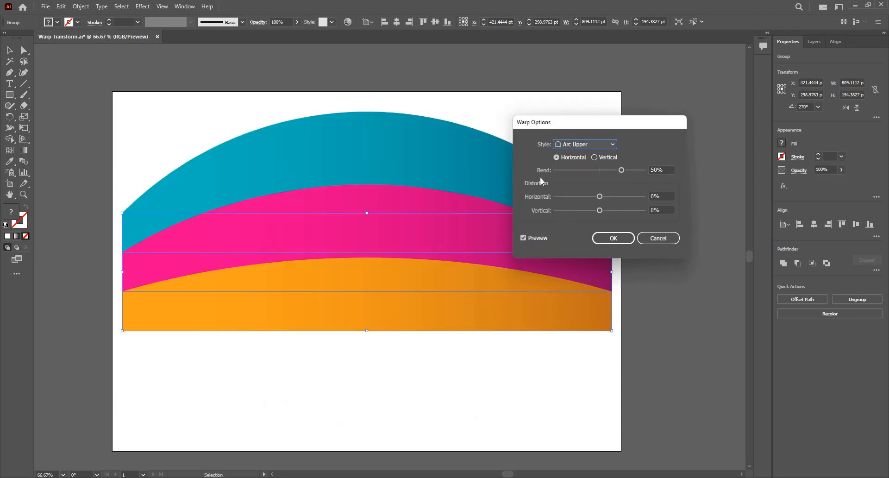
click(594, 157)
click(577, 159)
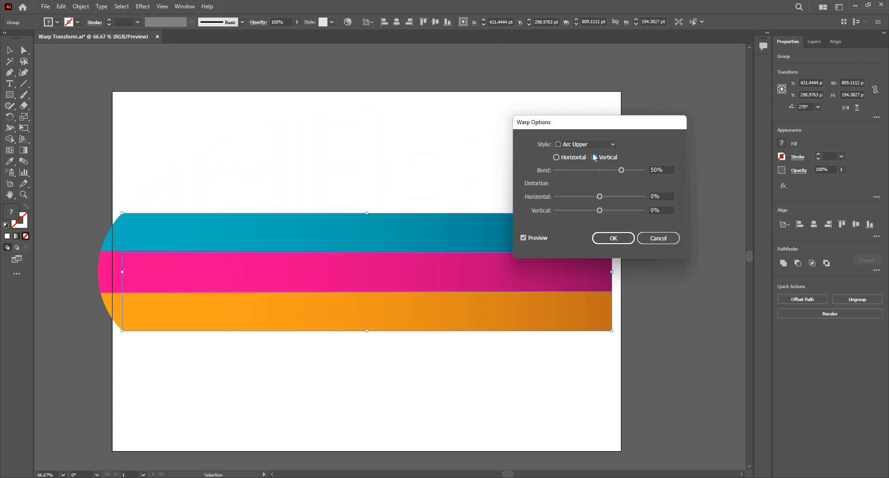
Step: Preview the Arch and Bulge warp styles on the stripe group
click(599, 143)
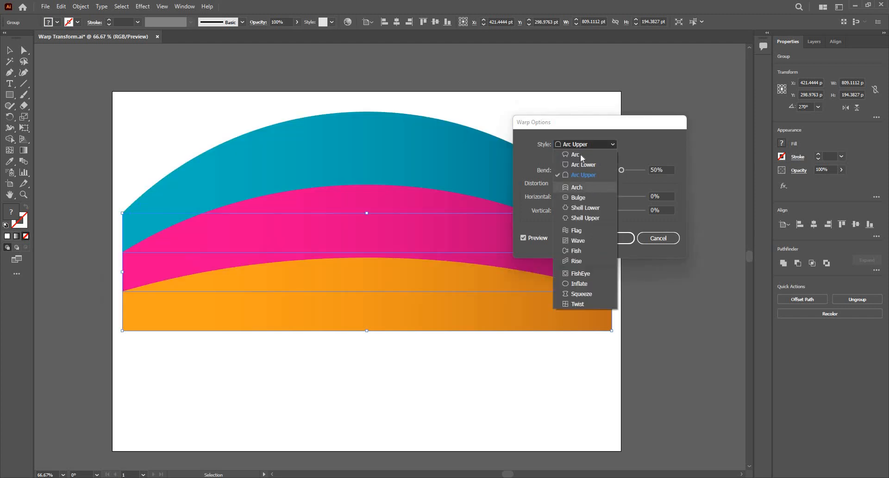
click(576, 187)
click(582, 144)
click(590, 198)
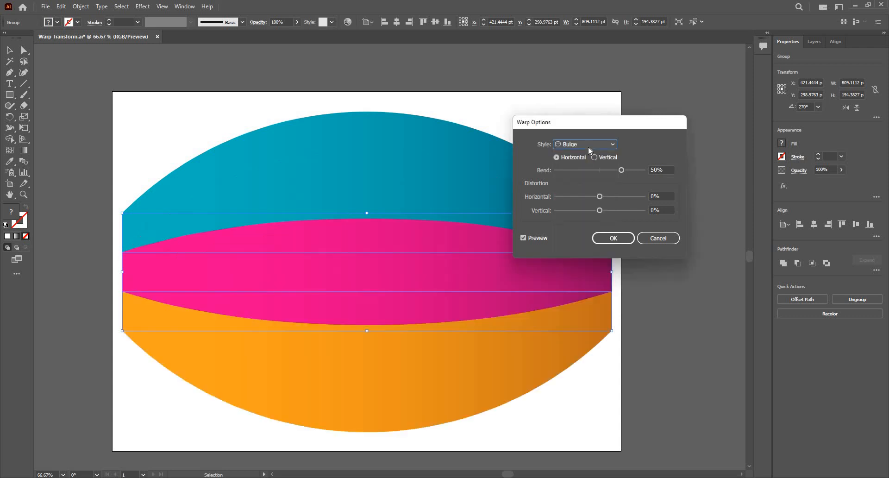
Step: Preview the Shell Lower and Shell Upper warp styles on the stripe group
click(588, 143)
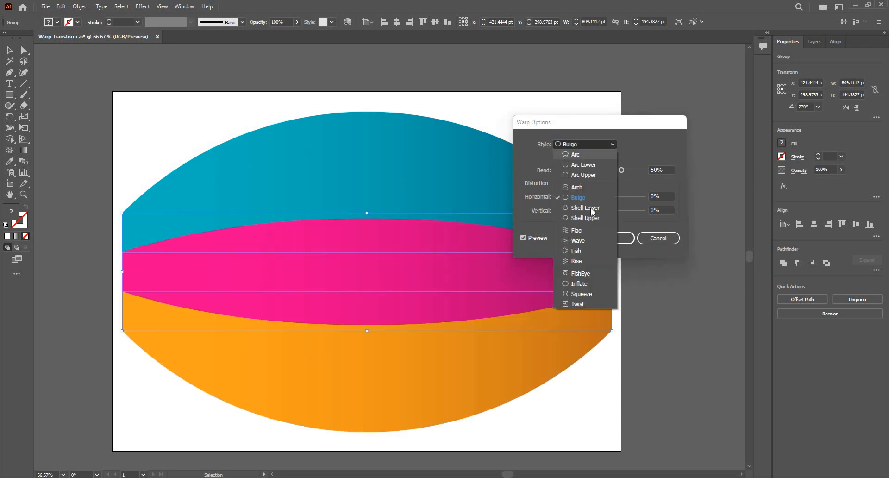
click(586, 207)
click(585, 144)
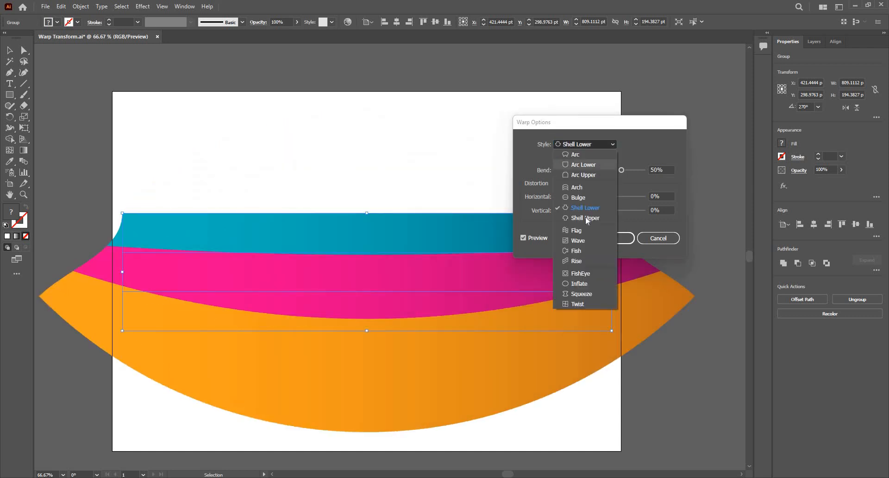
click(585, 218)
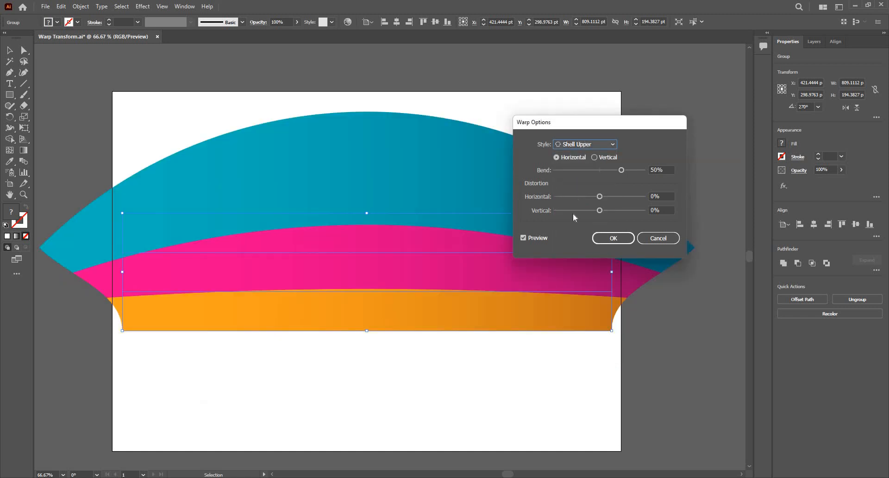
Step: Preview the Flag and Wave warp styles on the stripe group
click(578, 145)
click(574, 230)
click(588, 145)
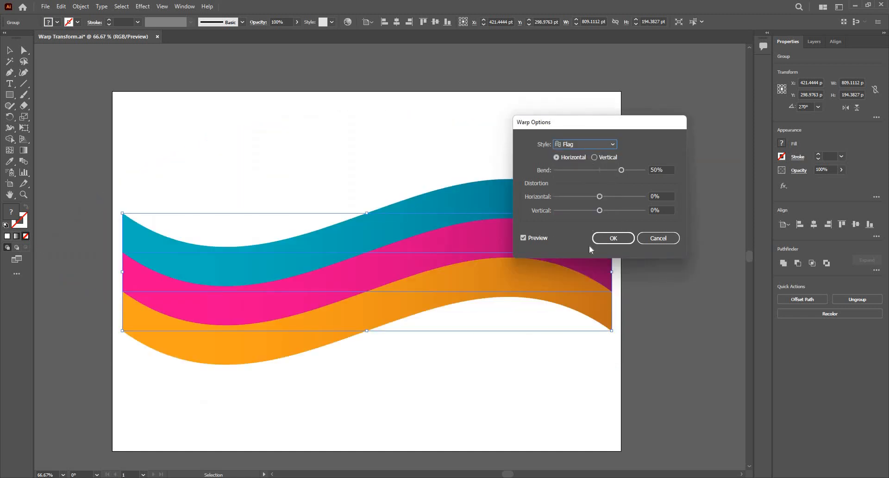
click(589, 239)
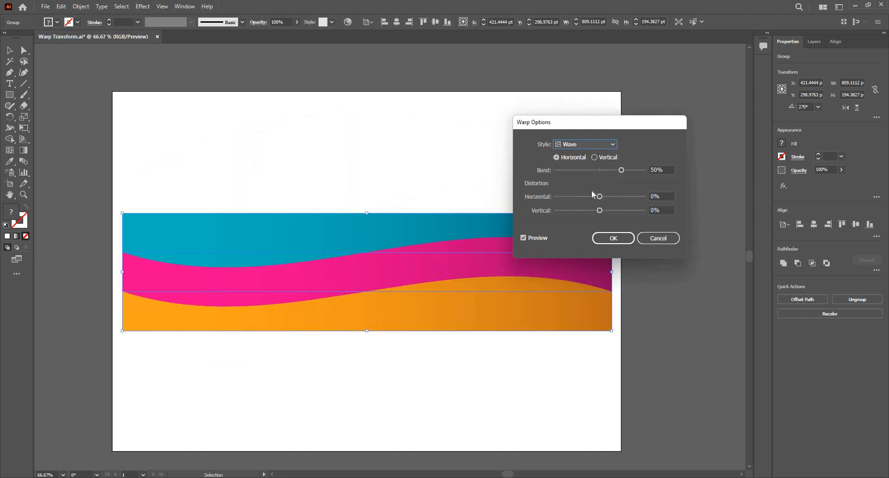
Step: Preview the Fish and Rise warp styles on the stripe group
click(595, 144)
click(587, 250)
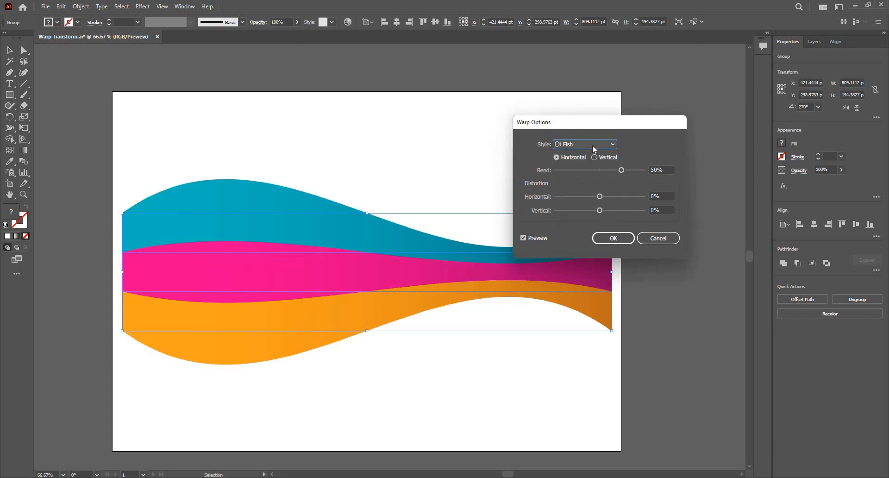
click(585, 144)
click(582, 261)
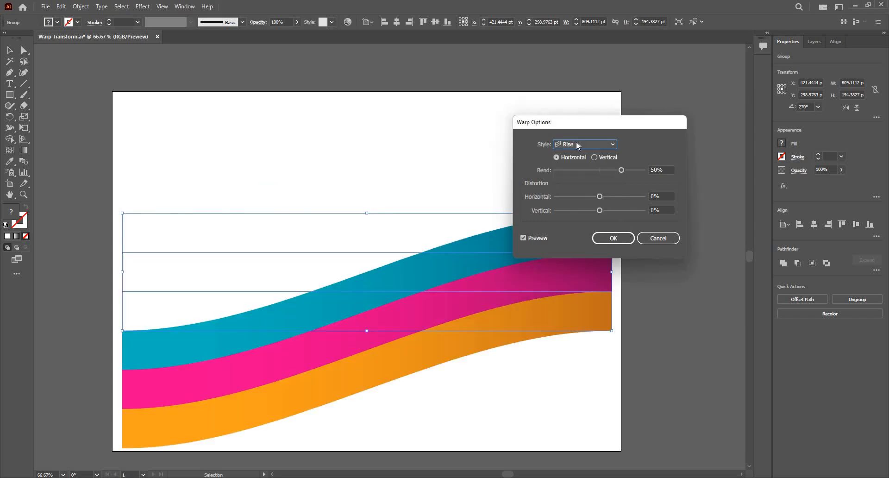
Step: Preview the FishEye warp style on the stripe group and raise its bend to 95%
click(585, 144)
click(581, 270)
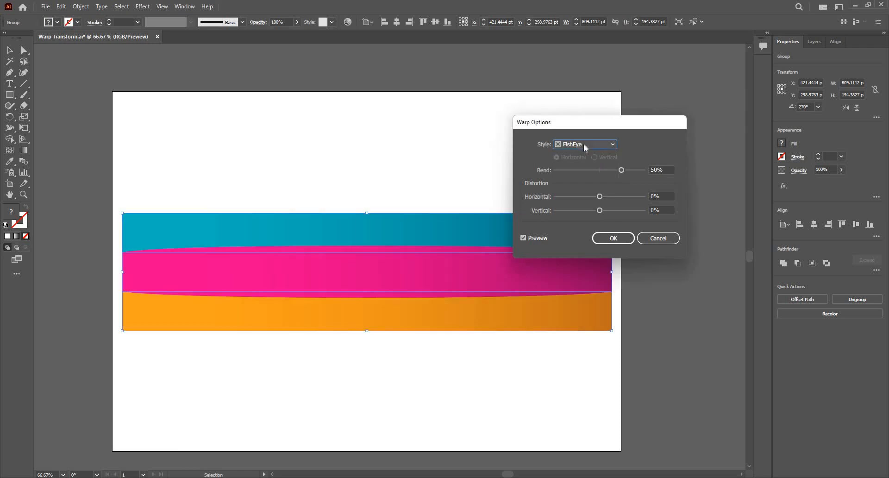
click(584, 144)
click(621, 171)
click(626, 171)
click(640, 171)
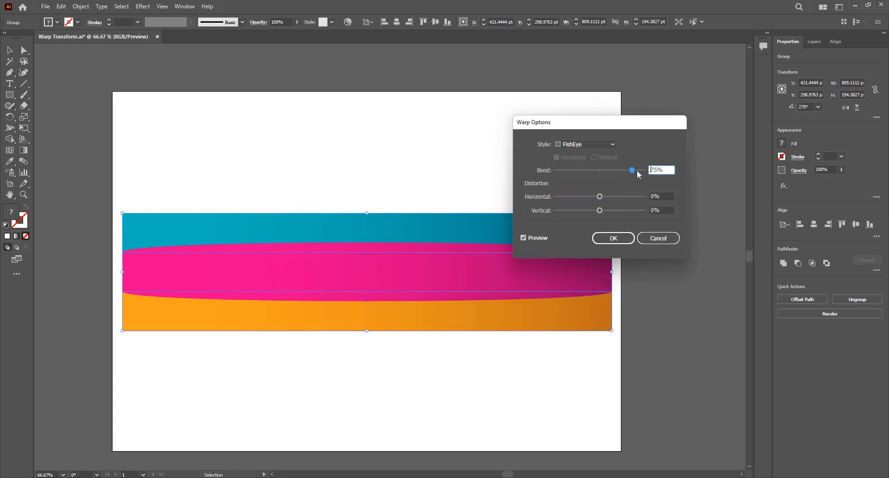
Step: Switch the warp style to Inflate and set the bend to 50%
click(589, 143)
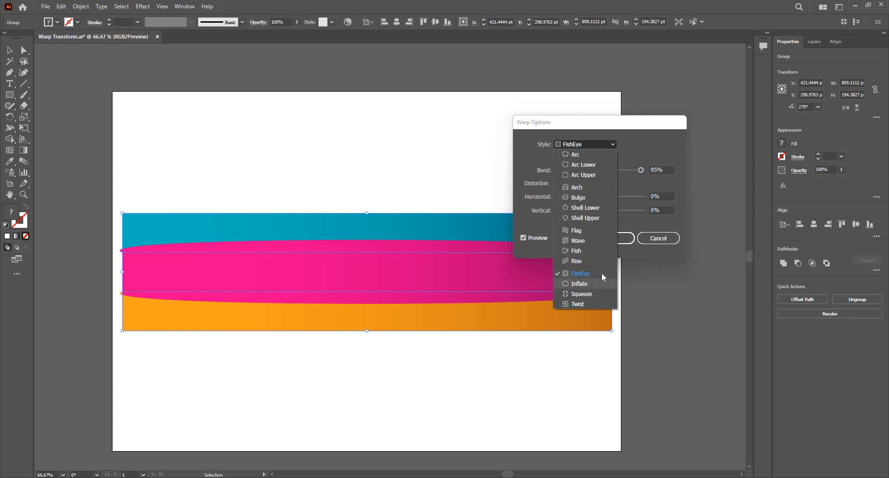
click(597, 284)
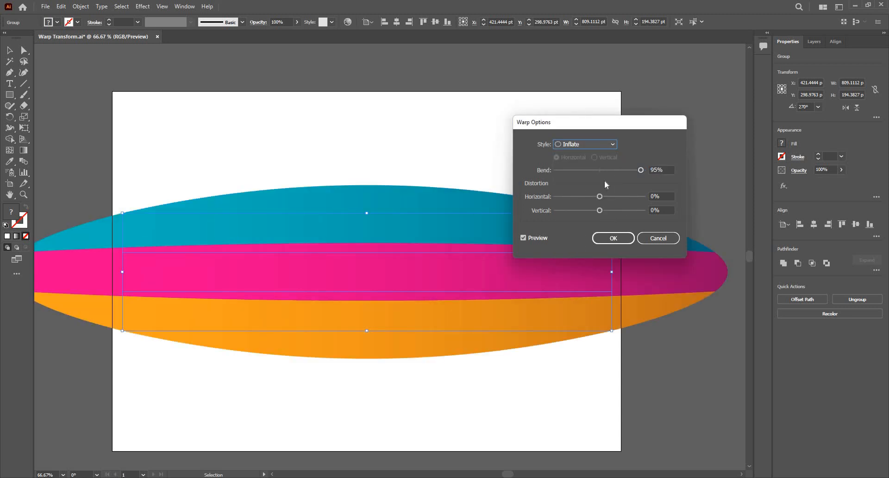
key(Tab)
text(0)
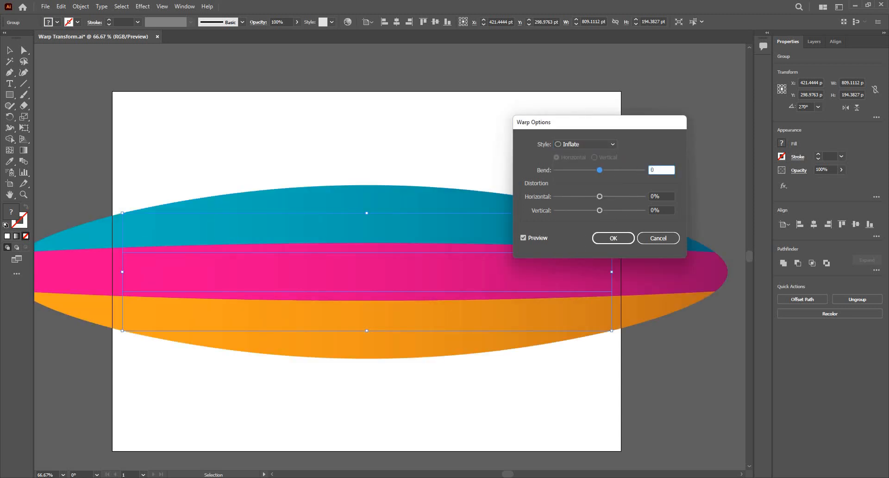
text(50)
Step: Preview the Squeeze and Twist warp styles on the stripe group
click(606, 142)
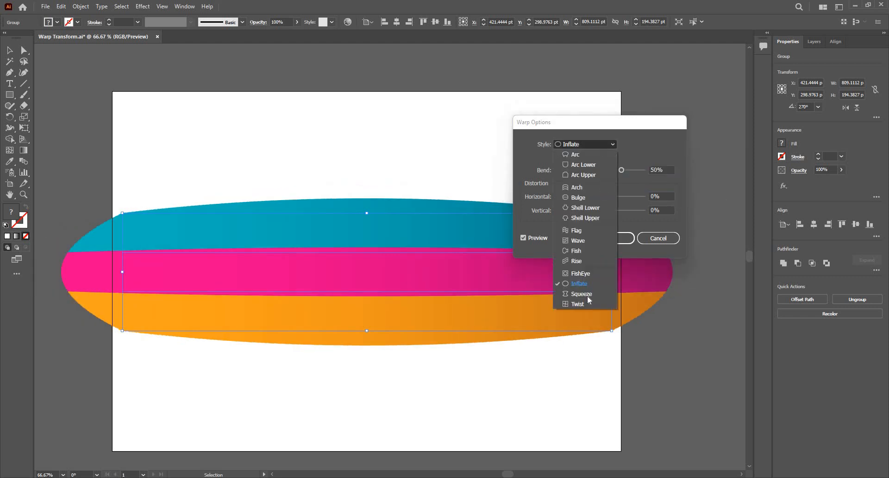
click(587, 296)
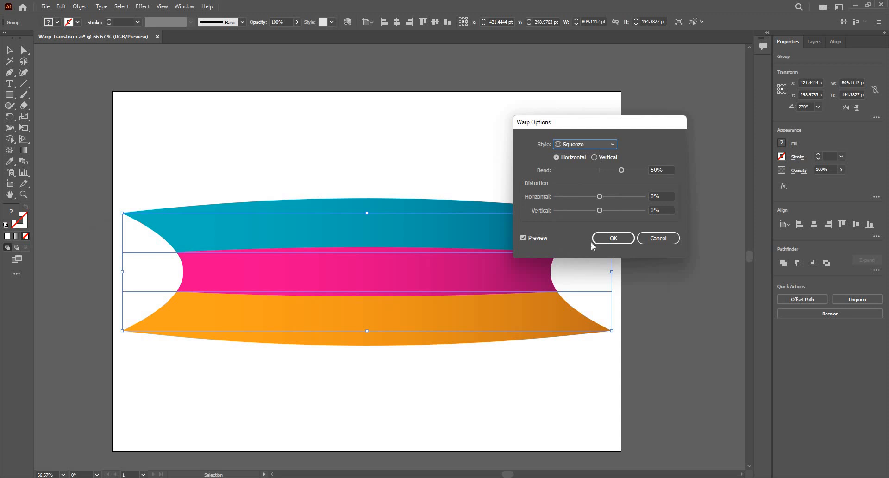
click(586, 144)
click(576, 304)
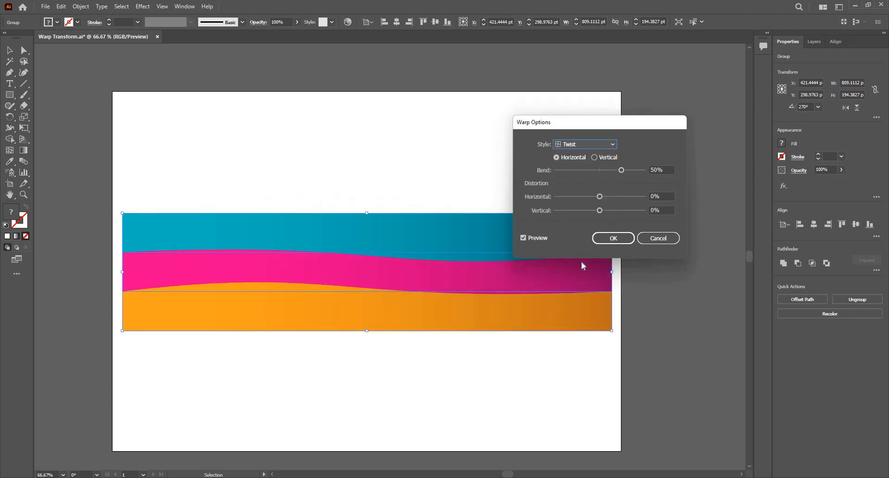
Step: Apply the Flag warp style to the stripe group with a bend of about 57% and increased horizontal distortion
click(604, 144)
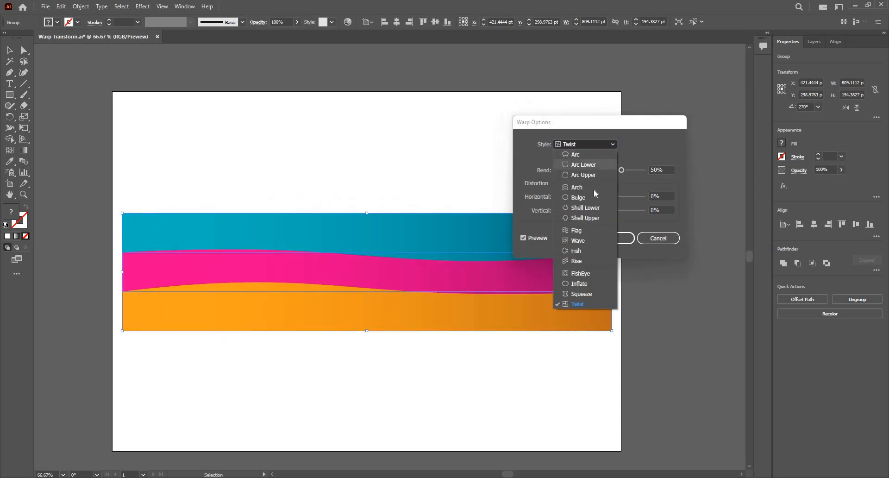
click(588, 230)
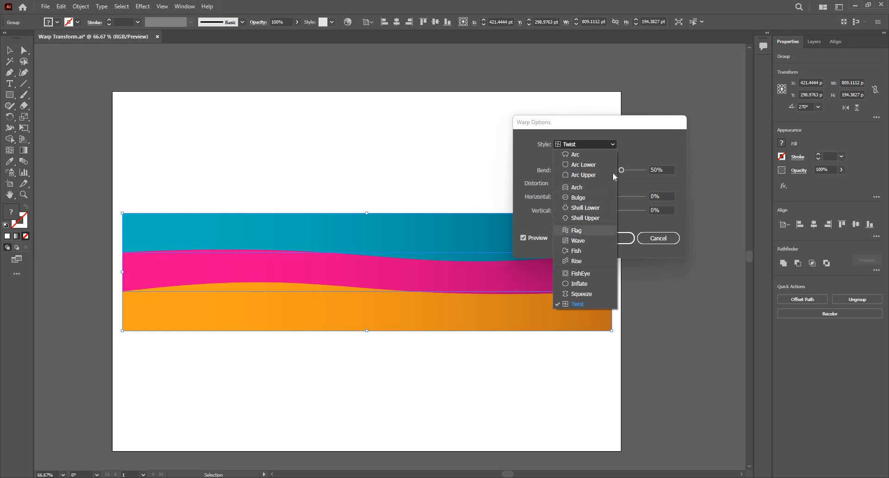
drag(629, 171, 627, 170)
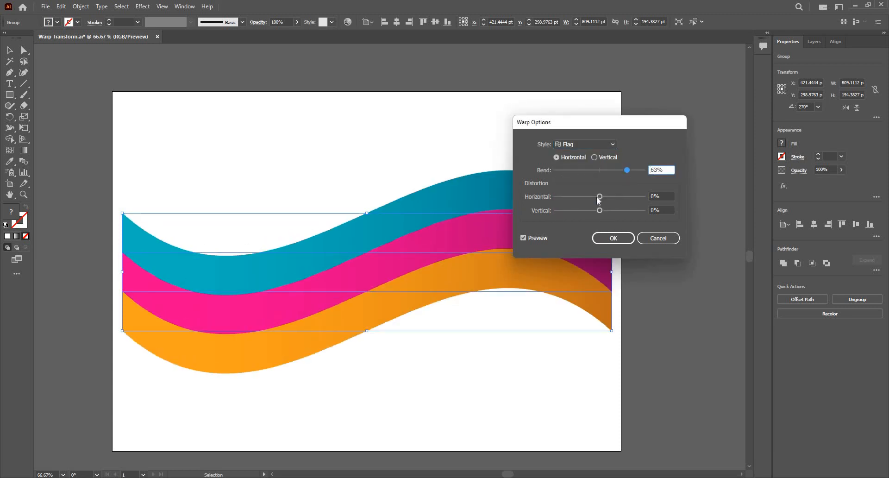
drag(599, 200, 632, 199)
click(624, 196)
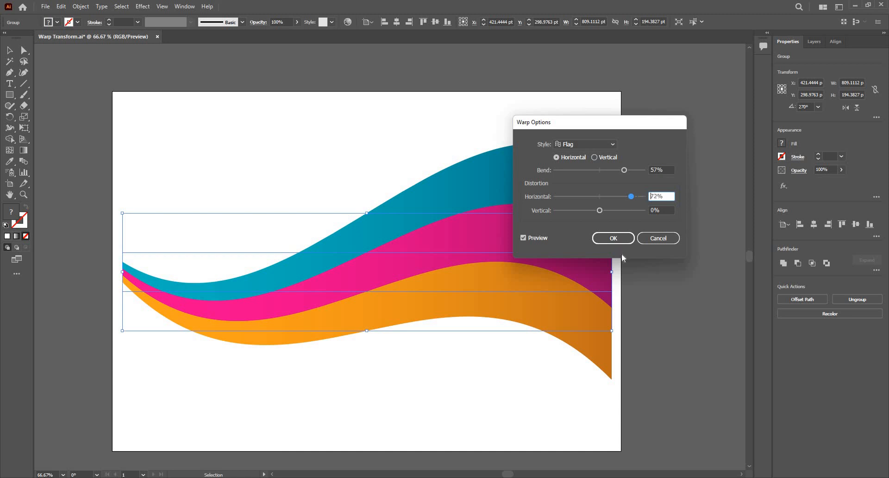
click(620, 237)
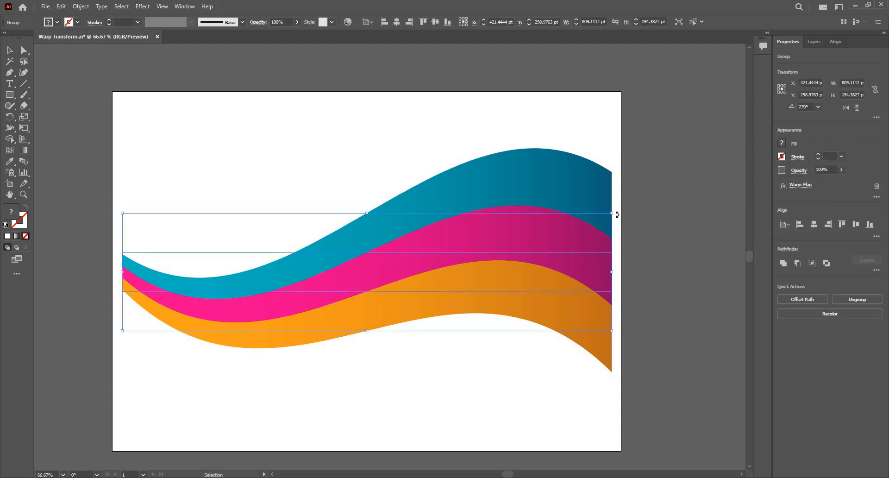
Step: Rotate the warped stripe group slightly and undo the rotation
drag(611, 170, 563, 225)
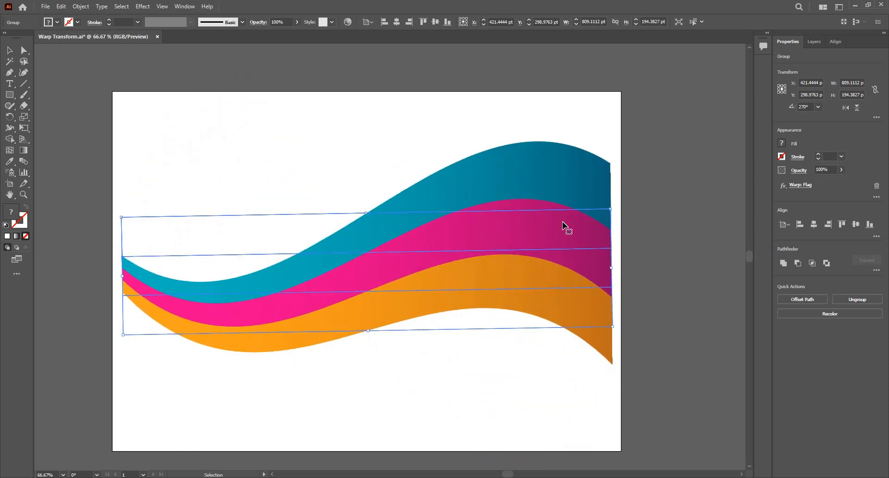
key(ctrl+z)
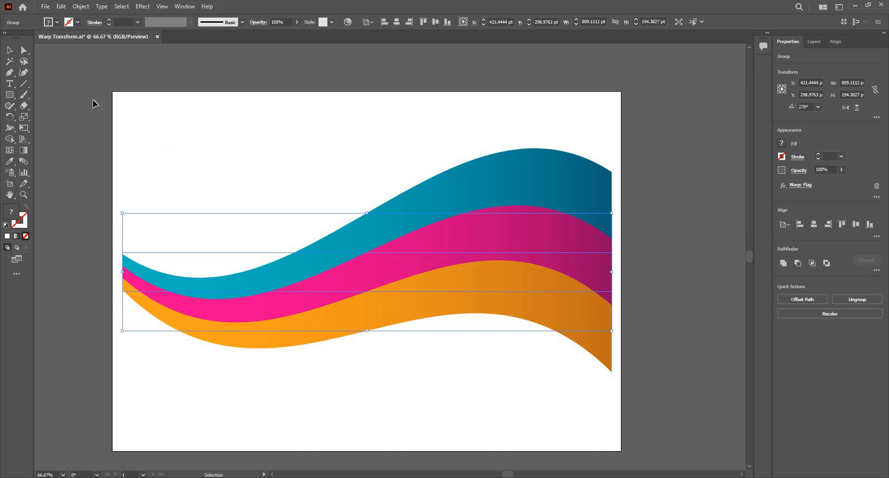
Step: Try moving the teal, pink and orange stripes apart individually inside the warped group, and undo the moves
key(ctrl+shift+a)
key(a)
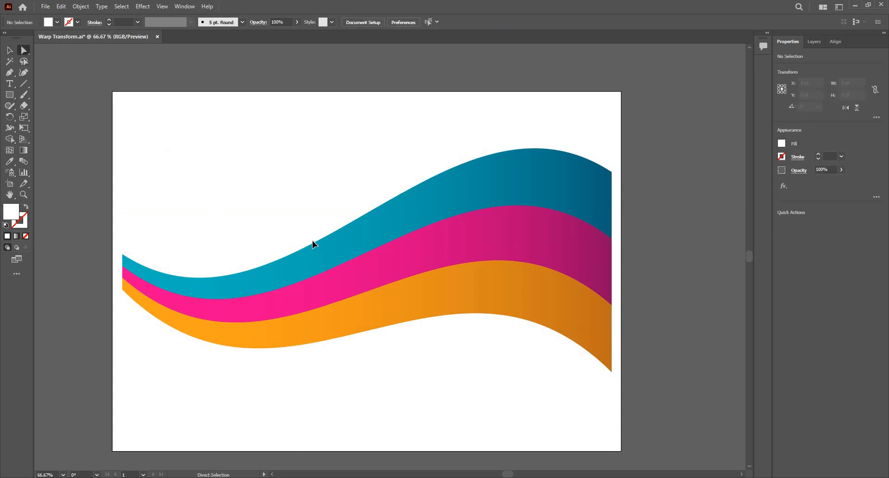
drag(331, 235, 330, 212)
click(374, 276)
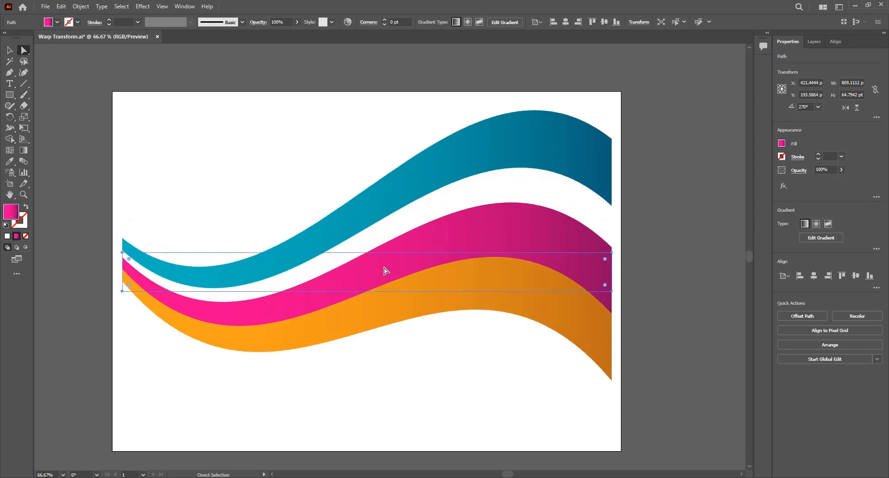
drag(383, 263, 383, 254)
drag(403, 309, 403, 332)
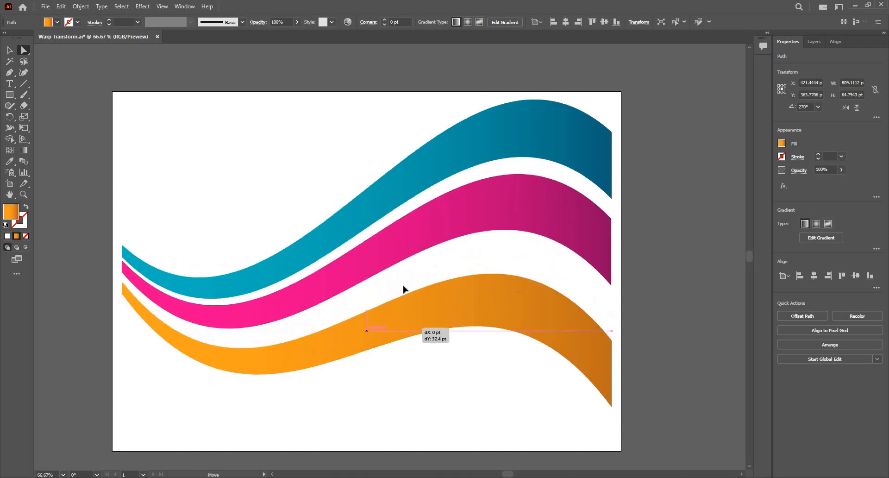
drag(402, 223, 422, 330)
key(ctrl+z)
key(ctrl+z)
key(ctrl+z)
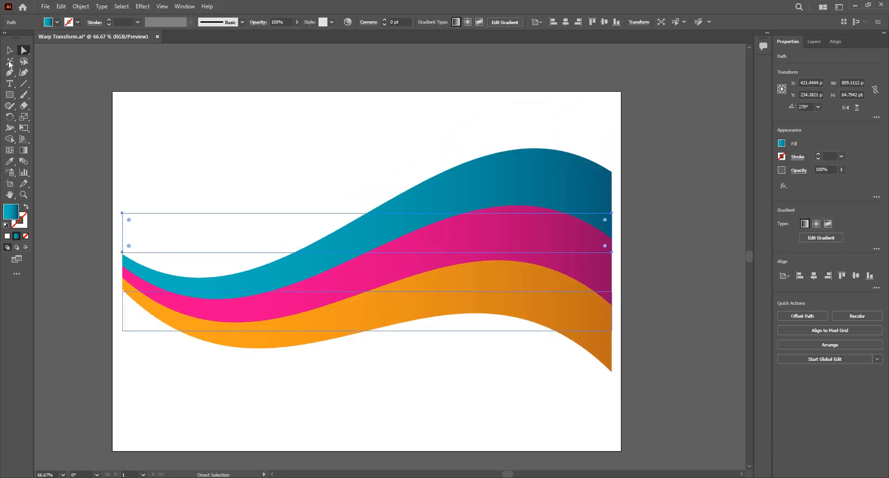
Step: Reselect the whole warped group, shift it up and to the right past the artboard edge, and undo the move
click(9, 62)
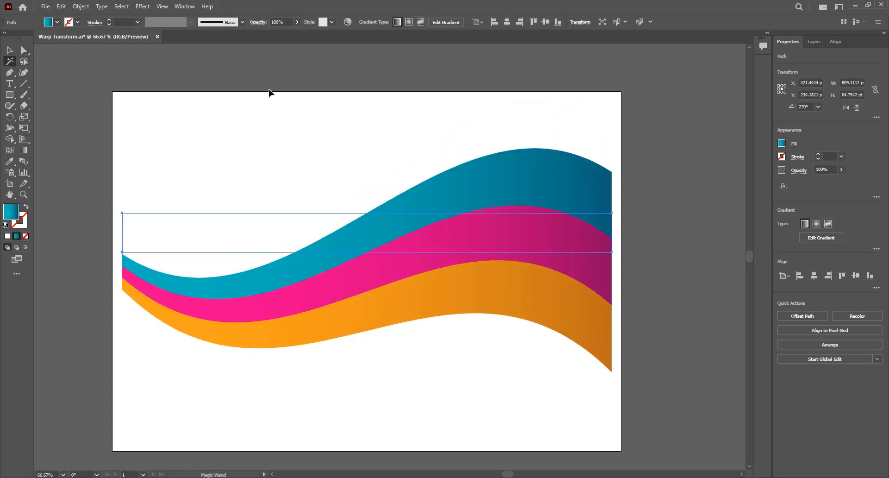
key(v)
drag(269, 90, 613, 210)
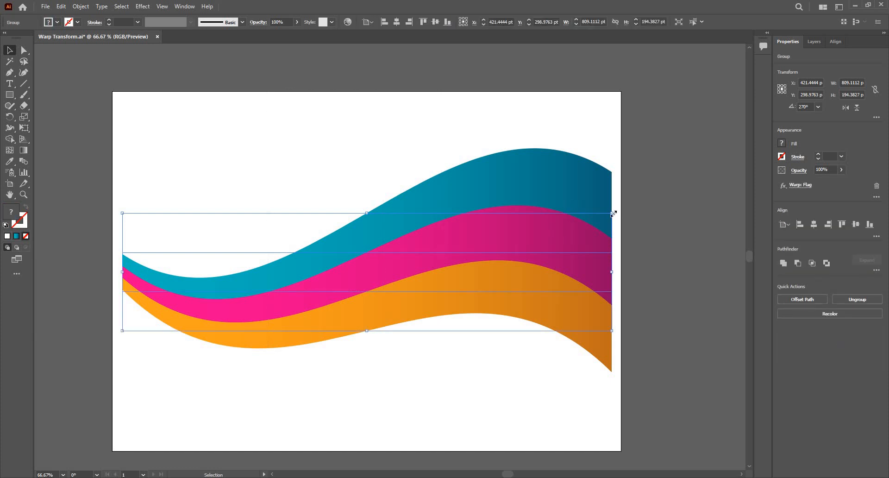
drag(501, 266, 635, 221)
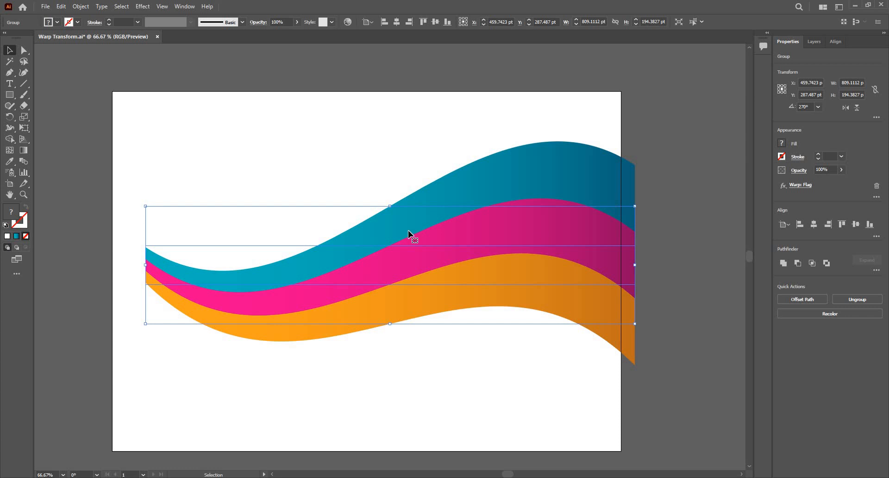
key(ctrl+z)
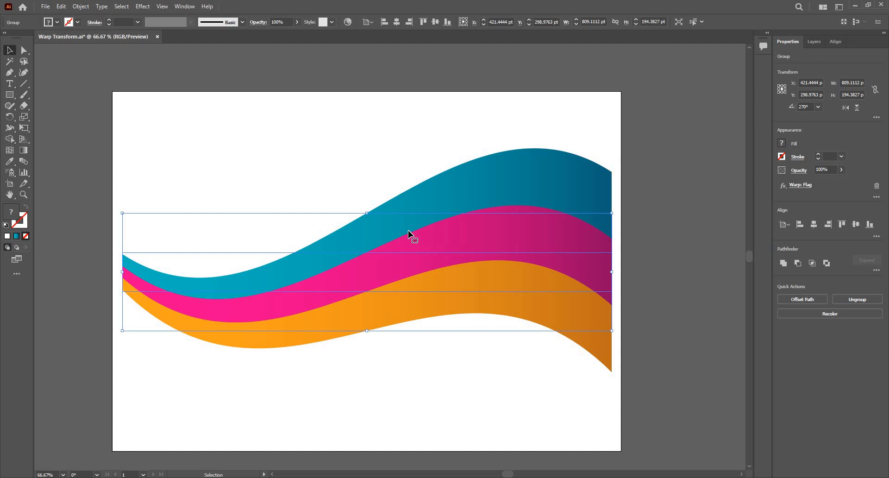
Step: Expand the warped group's appearance to inspect the anchor points of its paths, and undo the expansion
click(81, 6)
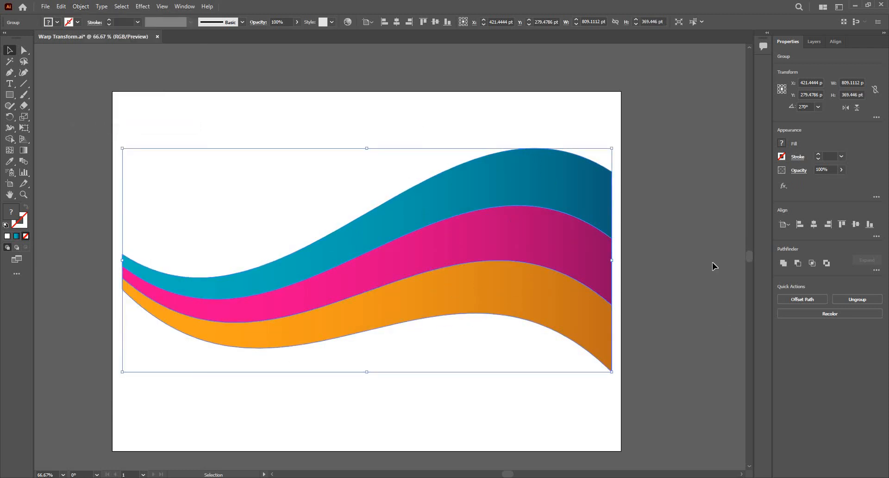
key(a)
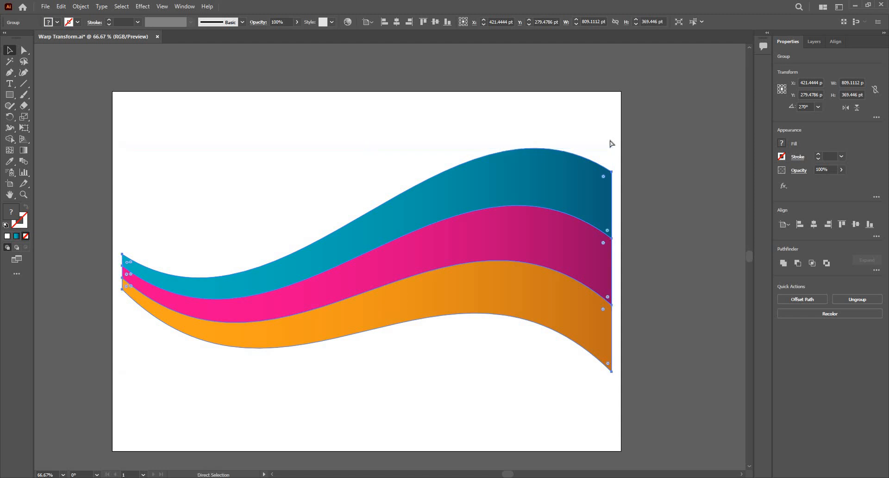
key(ctrl+z)
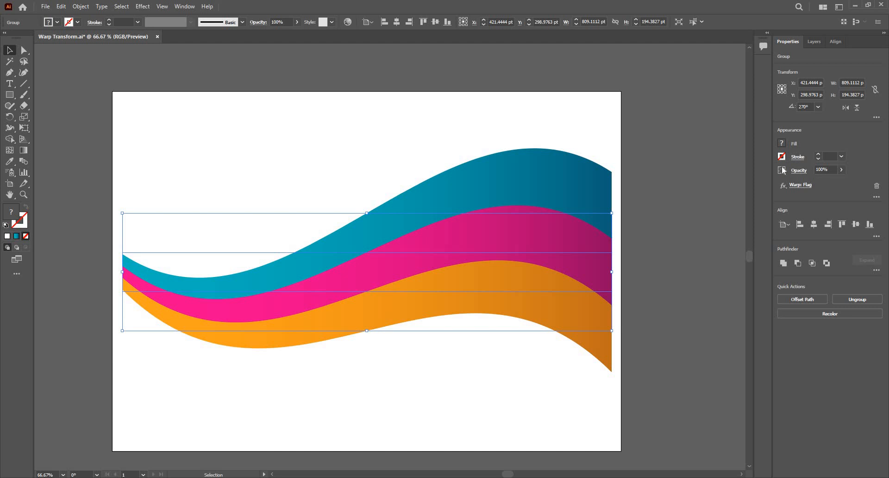
Step: Expand the appearance of the Flag-warped stripe group into editable paths
click(80, 7)
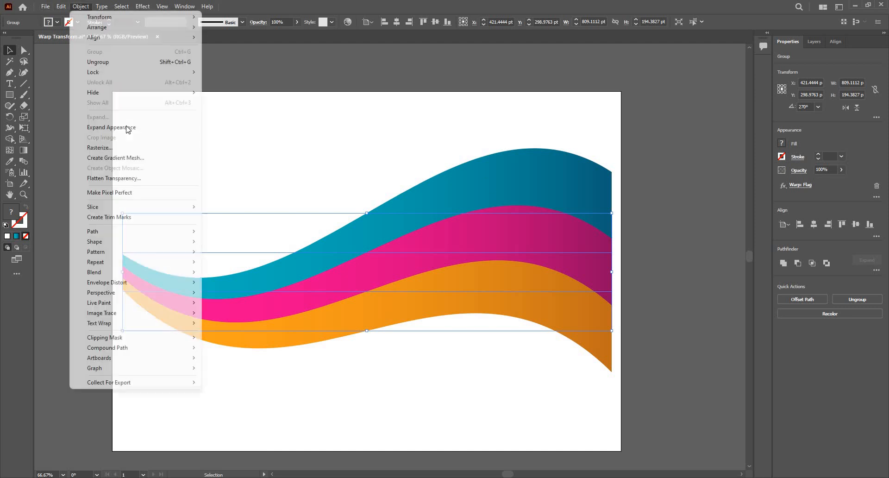
key(Return)
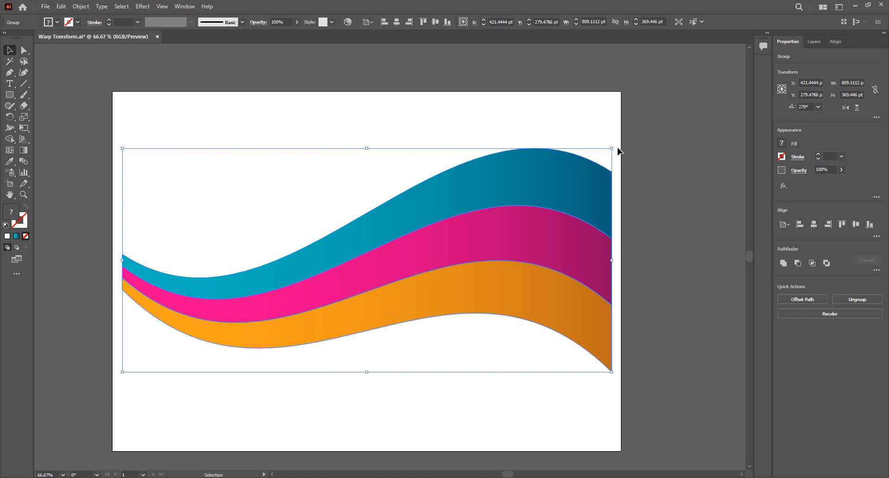
Step: Rotate the expanded stripe group about 51° counterclockwise and enlarge it to about 1061 by 1221 pt across the artboard
drag(531, 101, 396, 160)
key(ctrl+minus)
key(ctrl+minus)
drag(427, 125, 484, 69)
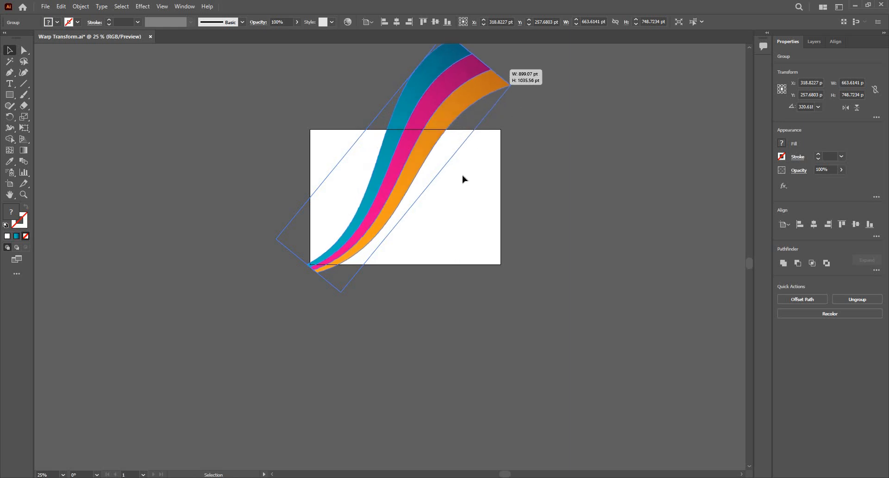
drag(424, 193, 396, 190)
key(ctrl+z)
scroll(475, 202, up, 1)
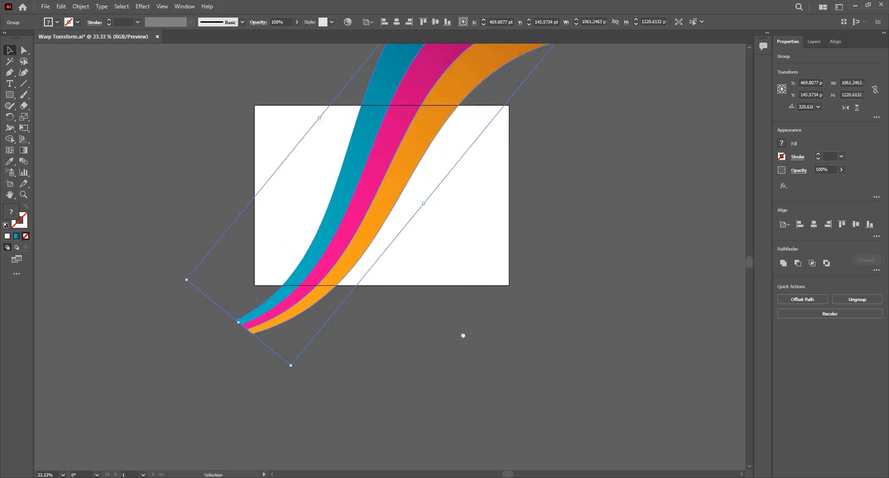
click(462, 335)
drag(454, 148, 442, 248)
key(ctrl+a)
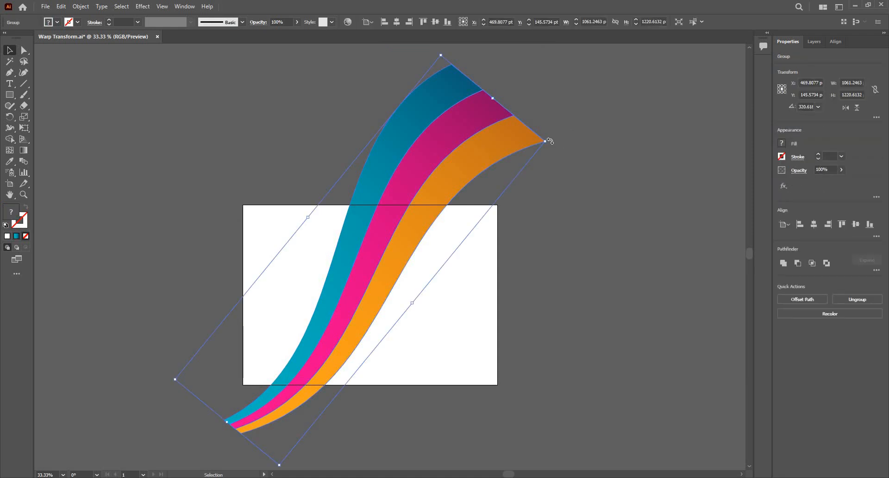
Step: Rotate the expanded stripe group about 15° clockwise so it crosses the artboard more diagonally, and deselect it
drag(561, 163, 573, 196)
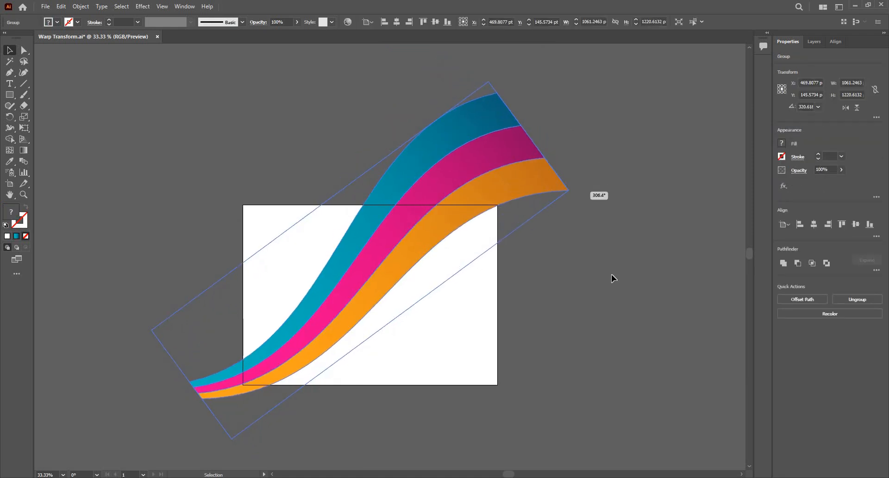
click(369, 320)
scroll(370, 313, up, 1)
drag(355, 374, 406, 383)
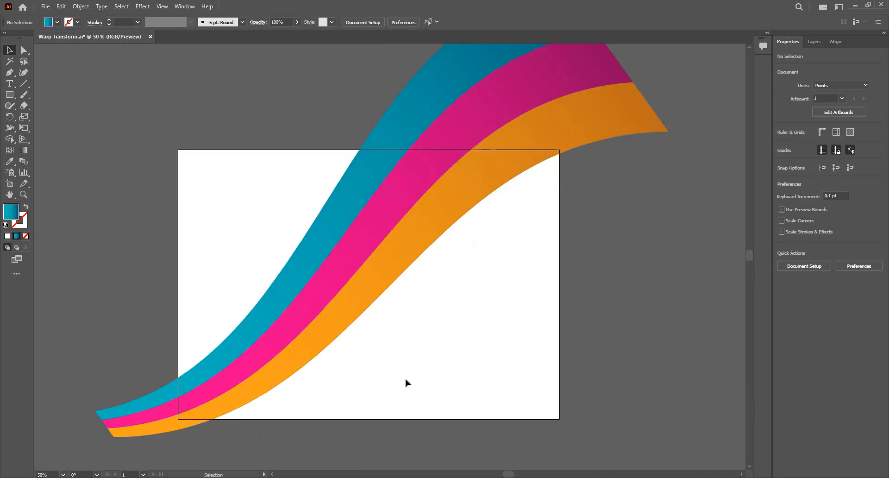
drag(368, 258, 353, 262)
scroll(168, 147, down, 1)
click(405, 304)
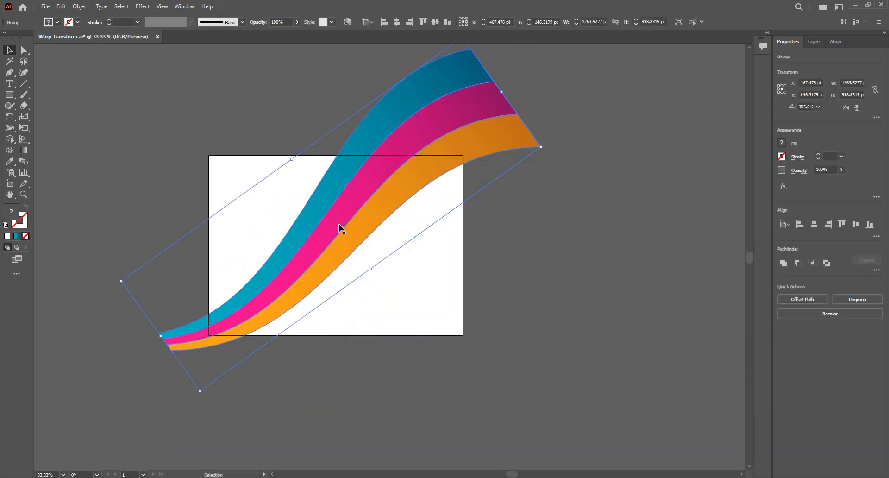
scroll(335, 238, up, 1)
click(351, 264)
click(369, 283)
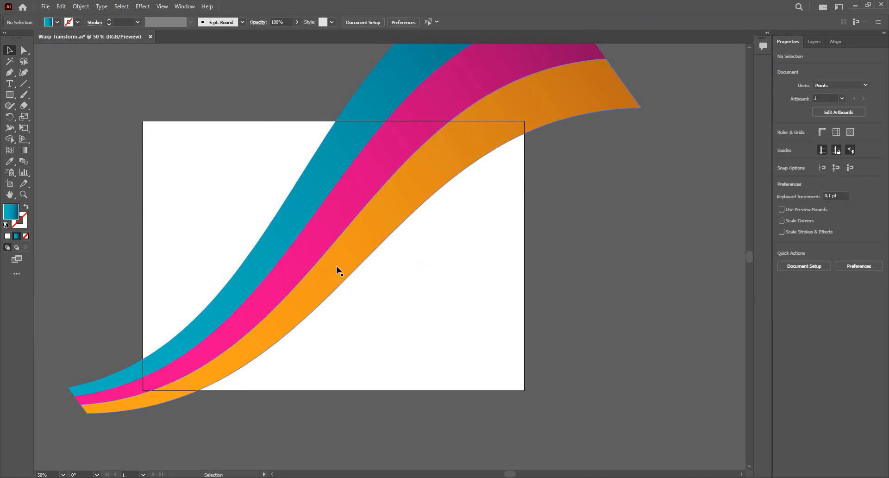
Step: Add the text "Title" in the lower-right part of the artboard and enlarge it to about 201 pt
click(10, 85)
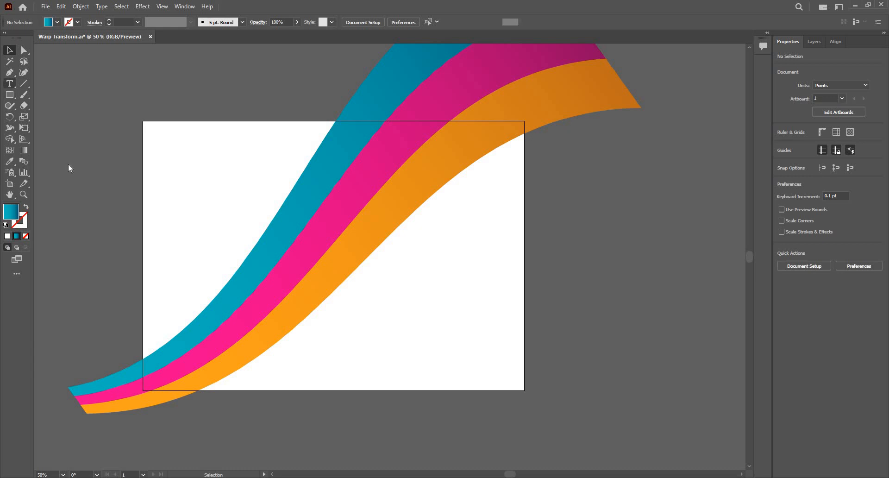
click(403, 334)
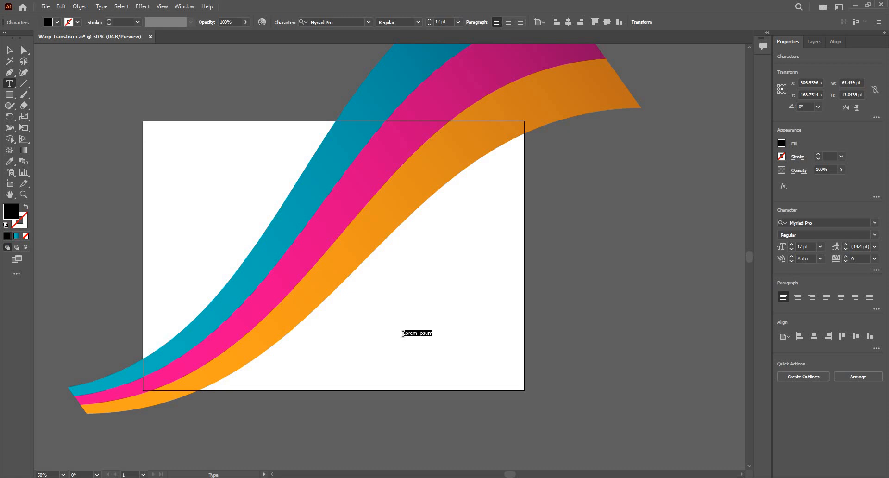
key(BackSpace)
click(8, 53)
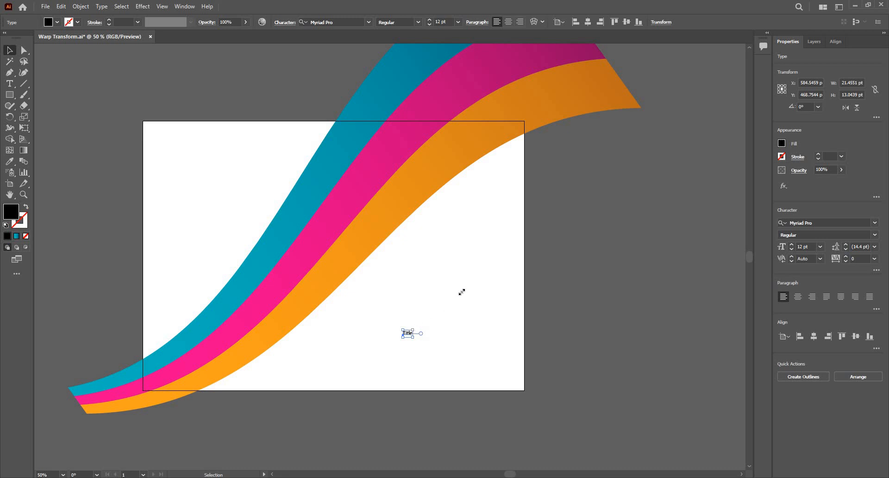
drag(461, 291, 567, 237)
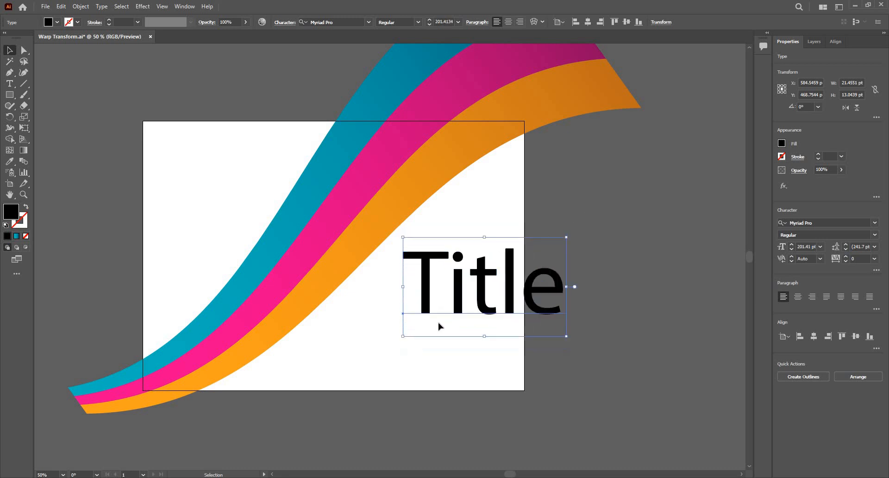
drag(503, 294, 448, 317)
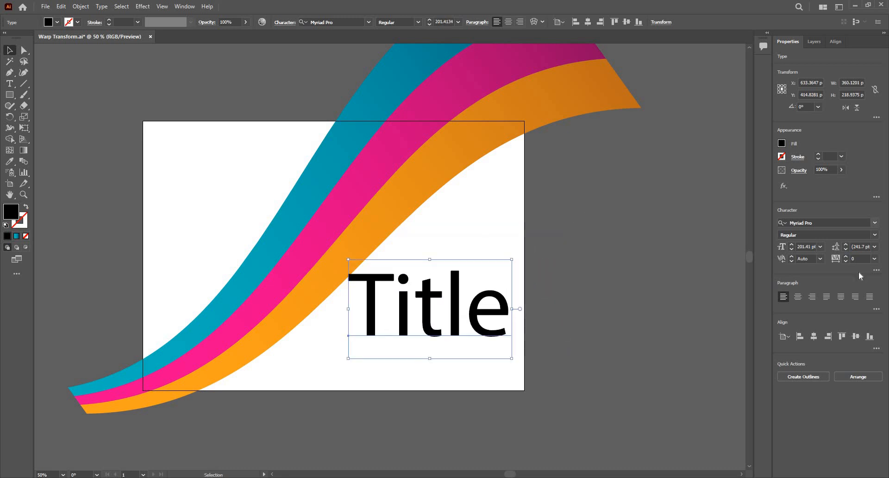
Step: Filter the fonts to script typefaces, set the Title text in Arizonia, and shift it slightly down and to the left
click(875, 222)
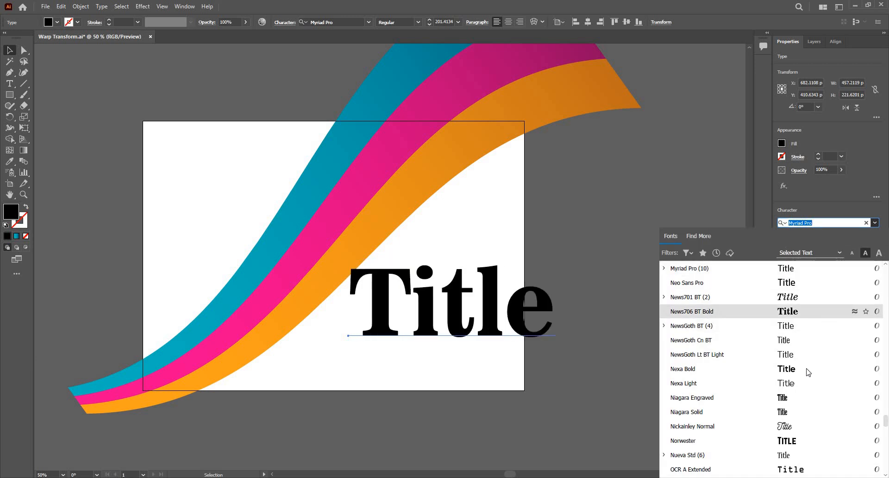
scroll(808, 369, down, 5)
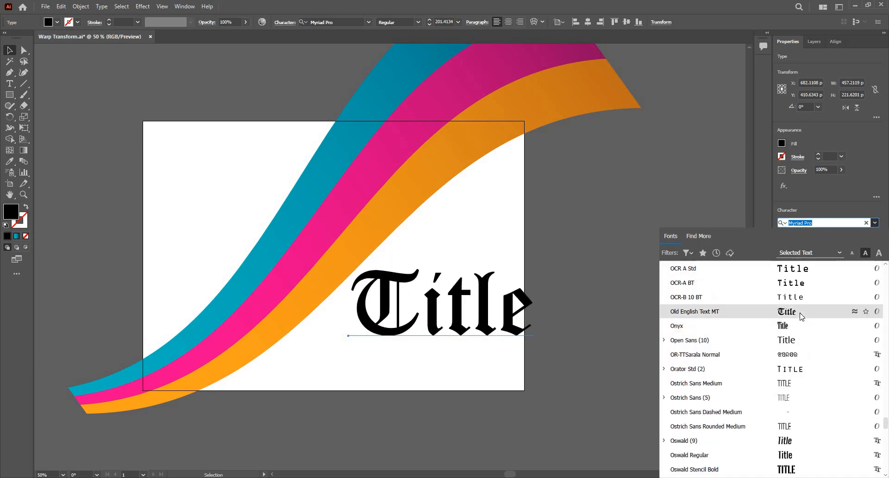
scroll(803, 317, down, 10)
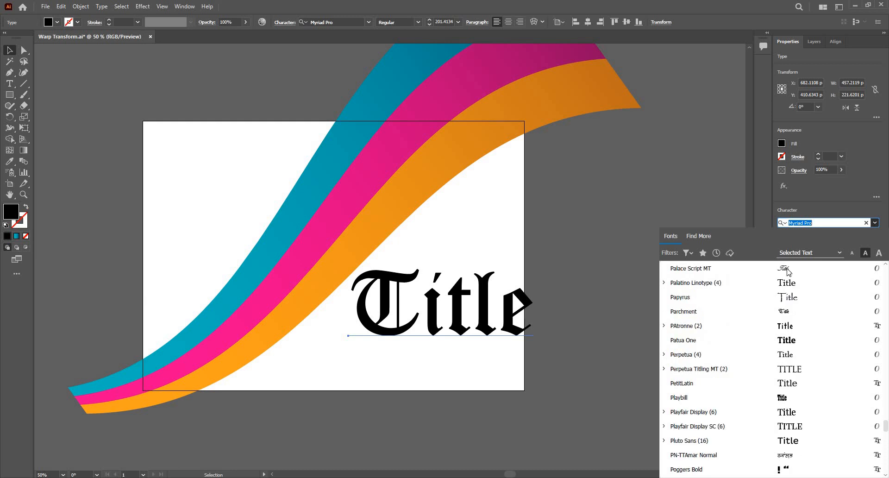
click(690, 253)
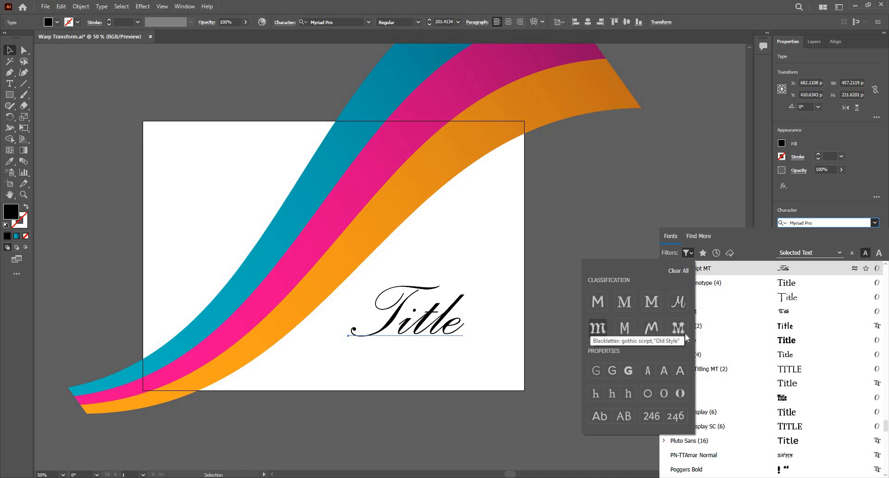
click(625, 328)
click(683, 306)
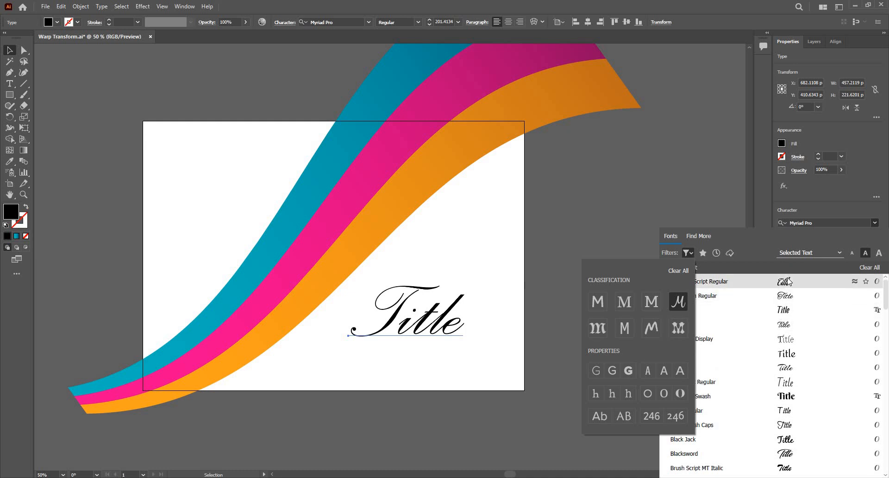
click(783, 367)
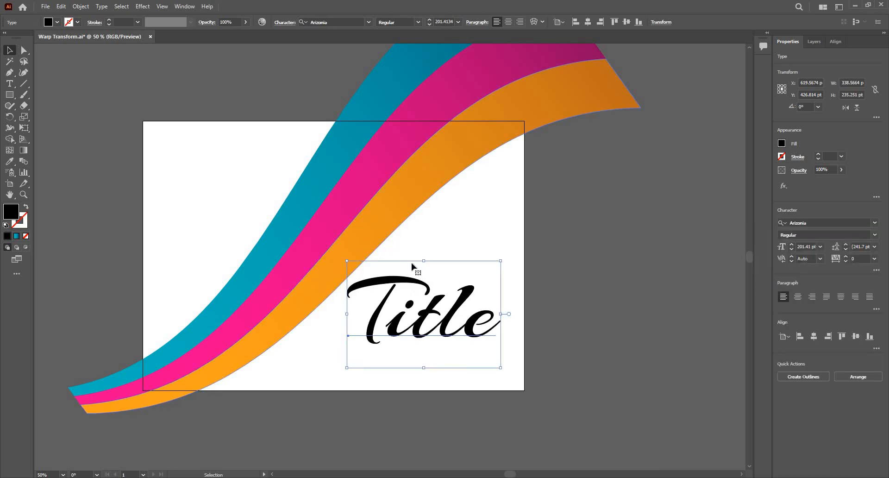
drag(430, 337, 415, 356)
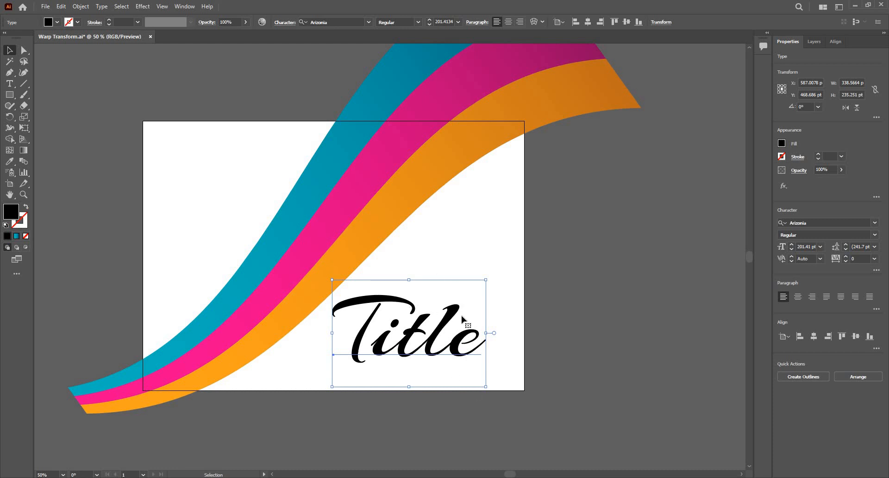
Step: Apply a horizontal Flag envelope warp to the Title text with 66% bend and 36% horizontal distortion
click(542, 22)
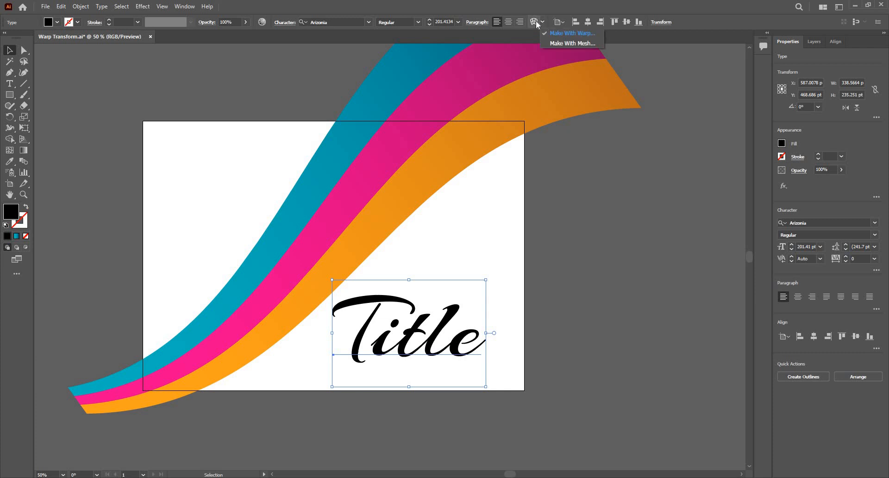
click(535, 20)
click(535, 20)
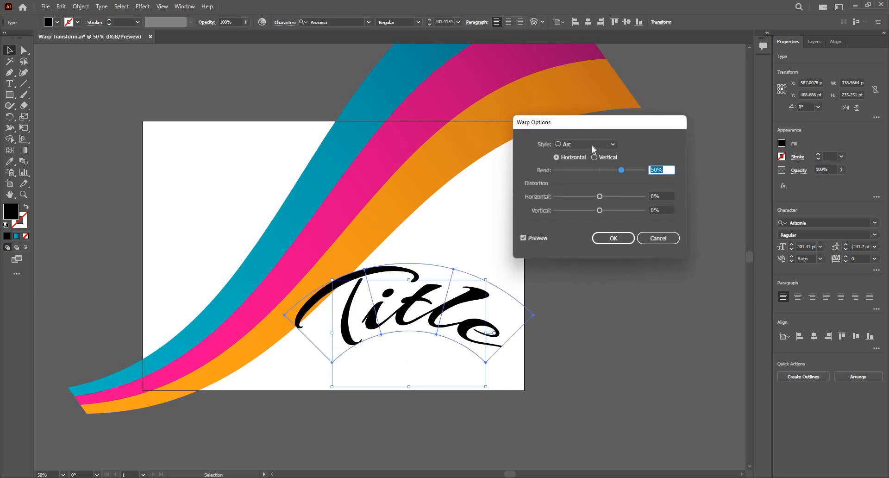
click(654, 239)
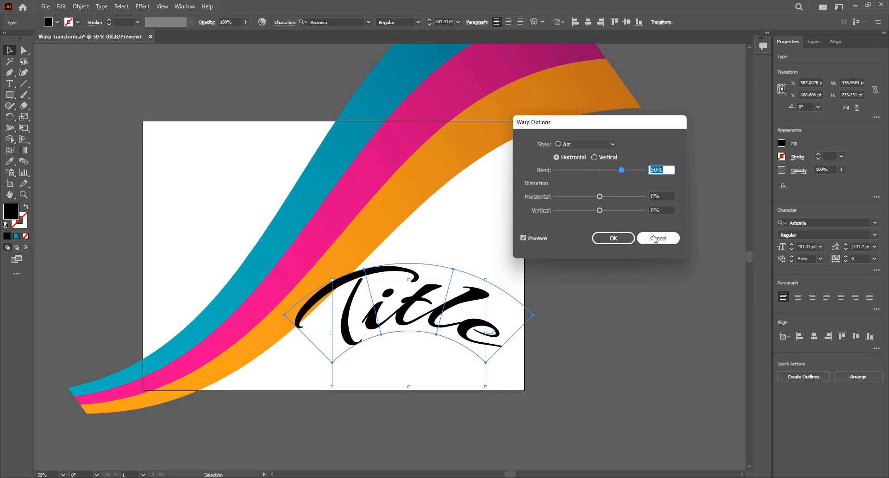
click(612, 145)
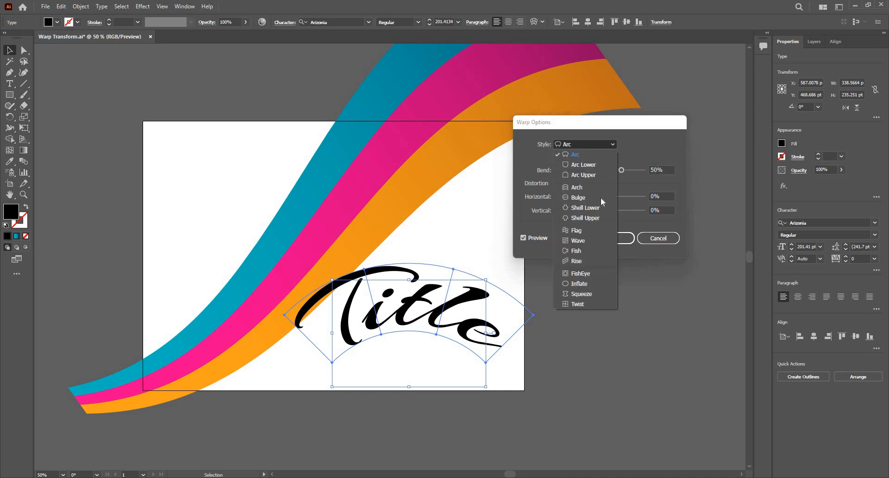
click(589, 228)
drag(623, 168, 629, 168)
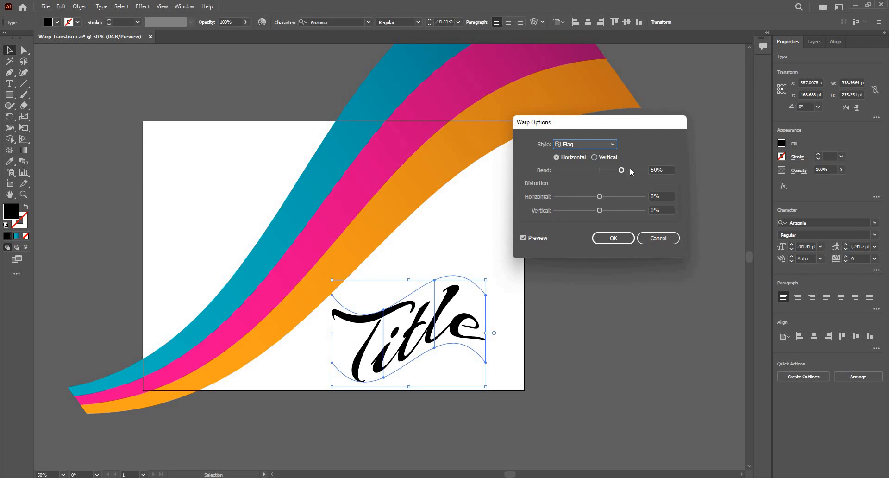
click(587, 196)
drag(606, 196, 615, 197)
click(610, 238)
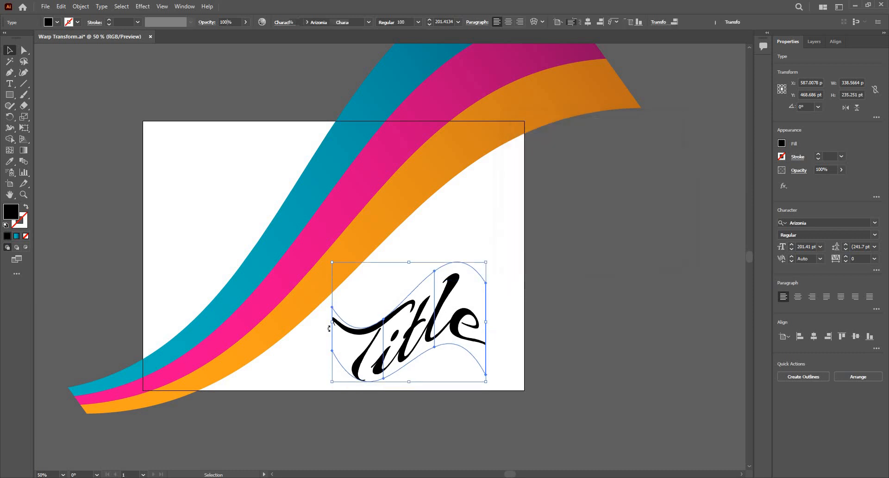
Step: Try the warped title on the ribbon, scaling it down and rotating it about 37° counterclockwise along the pink stripe
drag(405, 310, 315, 206)
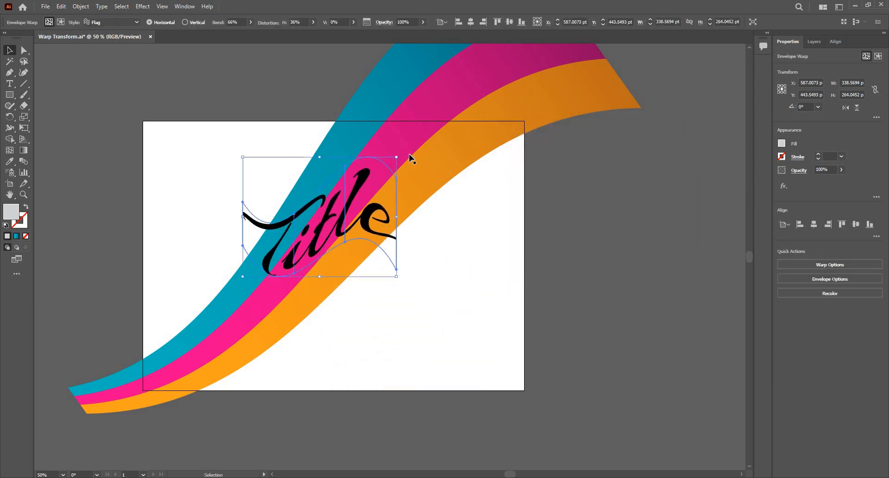
drag(399, 151, 333, 197)
drag(354, 244, 369, 203)
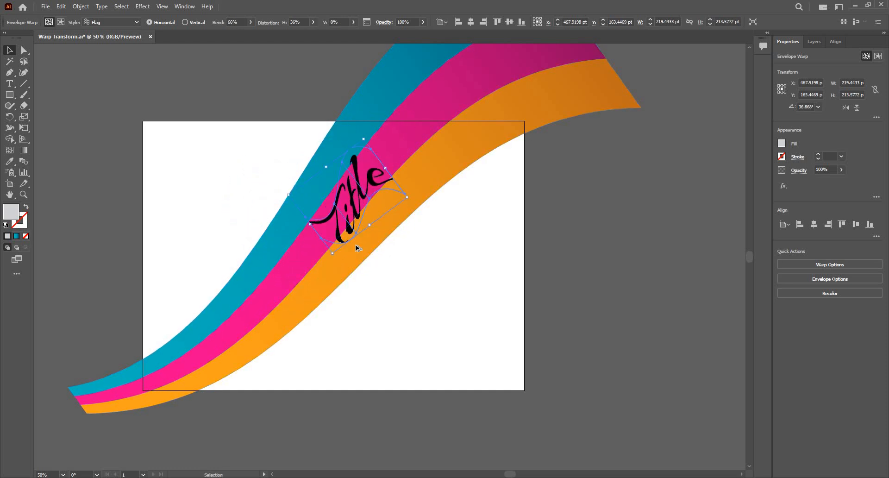
scroll(369, 202, up, 3)
scroll(370, 201, down, 4)
Step: Undo the warped title's placement, rotation and scaling on the ribbon
key(ctrl+z)
key(ctrl+z)
key(ctrl+z)
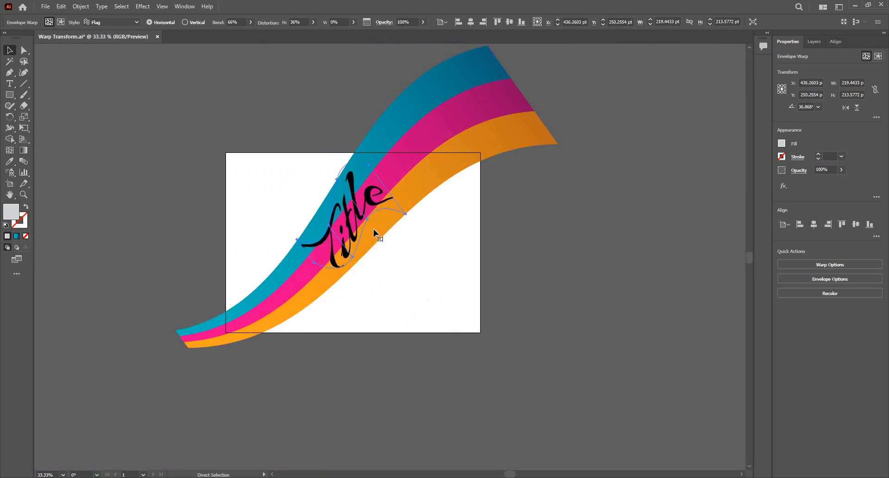
key(ctrl+z)
Step: Edit the text inside the title's warp envelope, replacing the capital T with a lowercase t, and exit isolation mode
scroll(427, 276, up, 5)
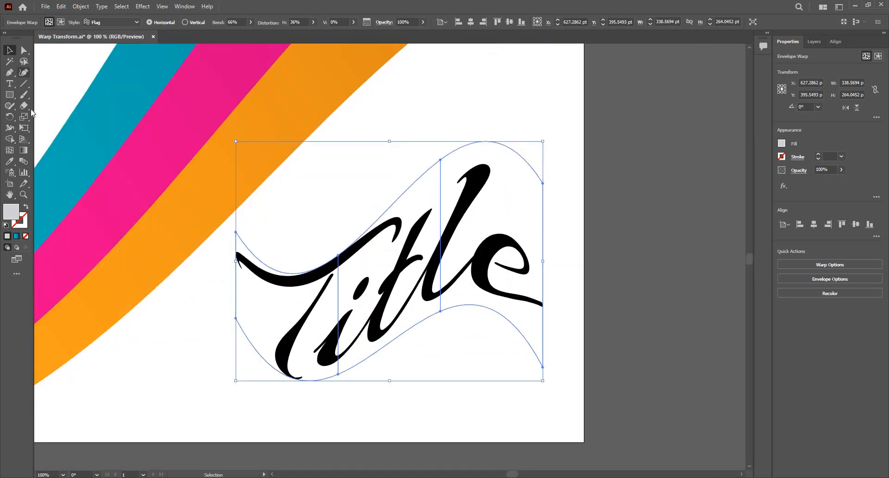
click(10, 83)
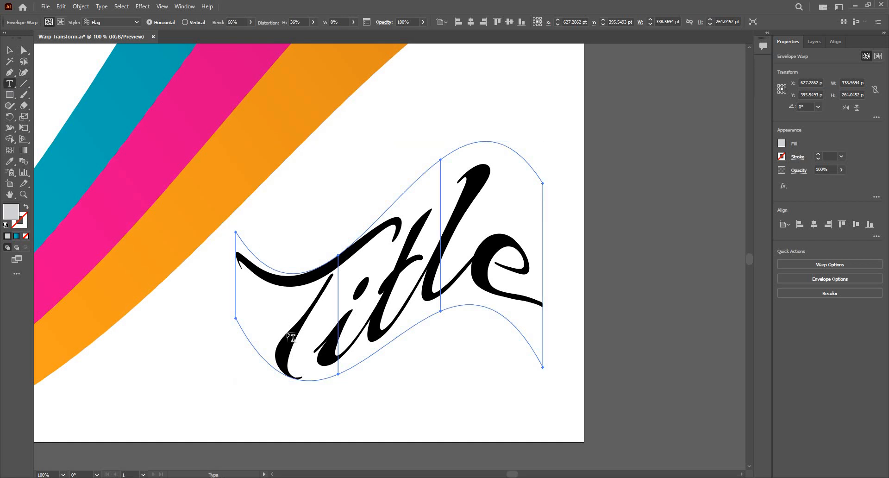
key(v)
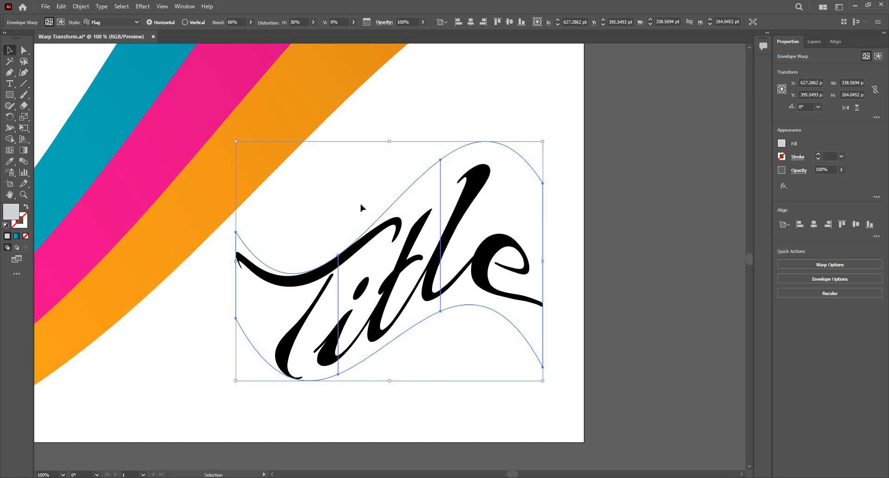
click(383, 296)
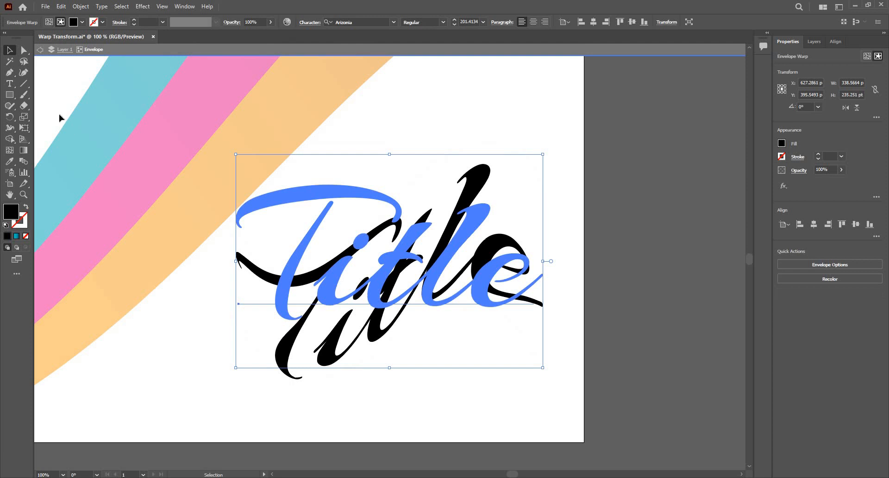
click(10, 85)
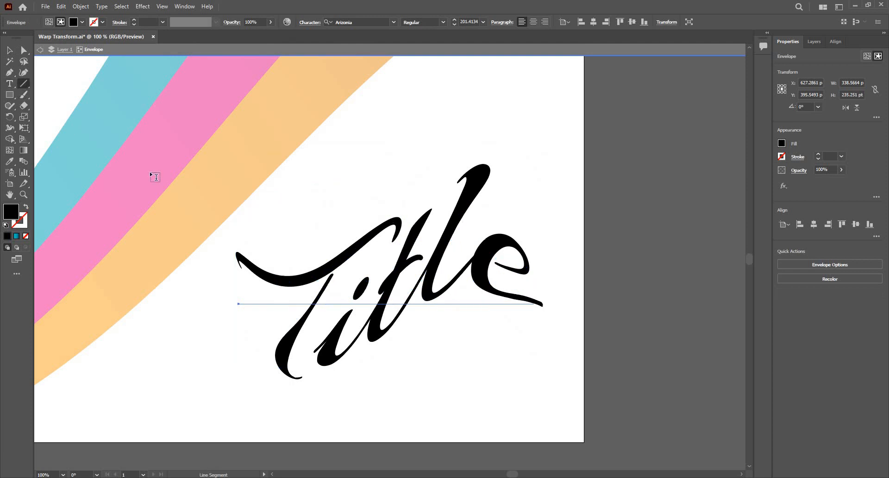
click(337, 279)
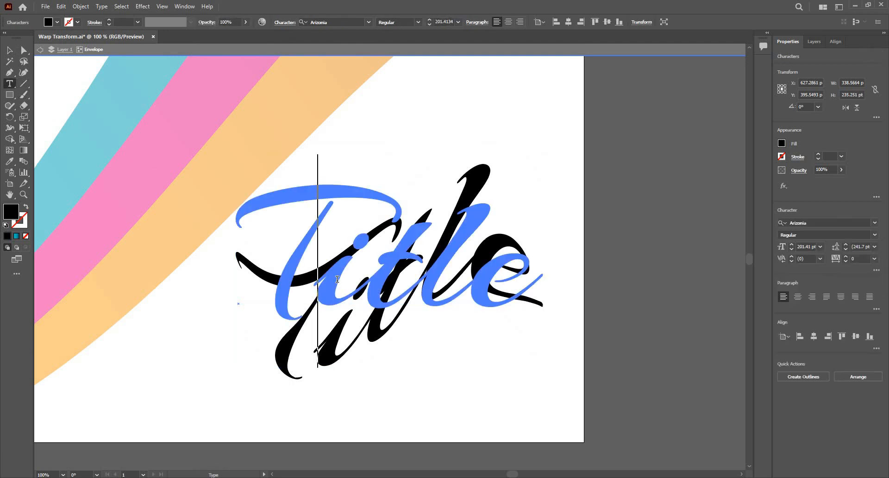
key(BackSpace)
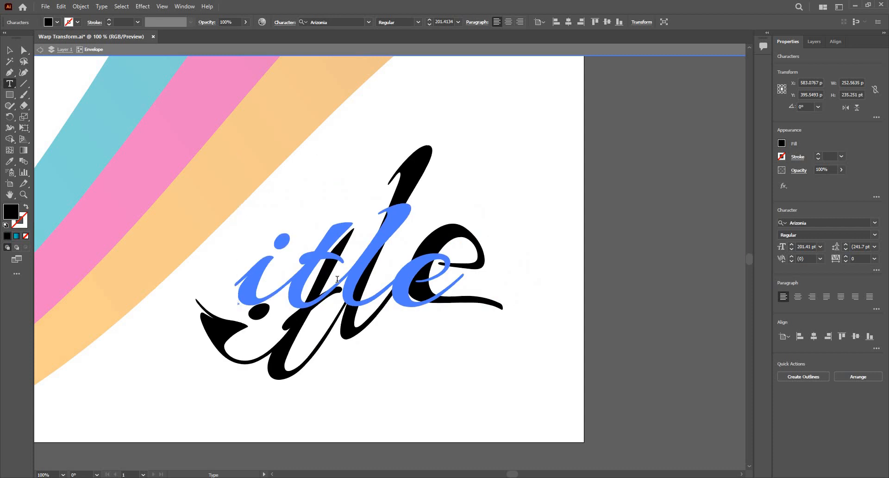
text(t)
click(10, 53)
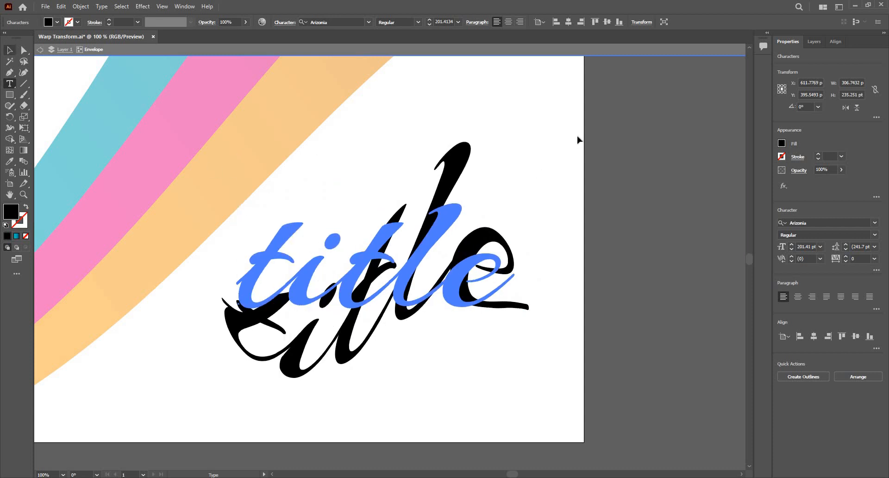
click(558, 174)
scroll(556, 176, down, 2)
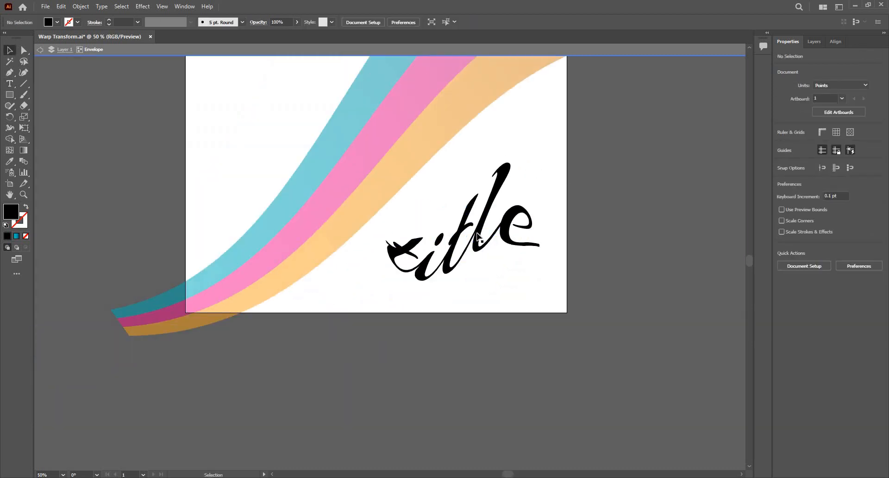
double_click(574, 165)
Step: Expand the warped title with the Object and Fill options enabled
key(ctrl+=)
key(ctrl+=)
click(475, 276)
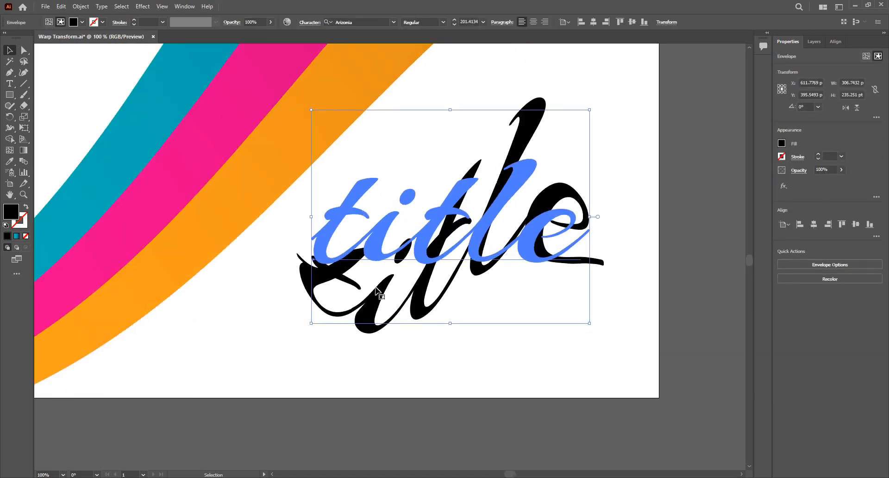
scroll(372, 297, down, 1)
click(81, 6)
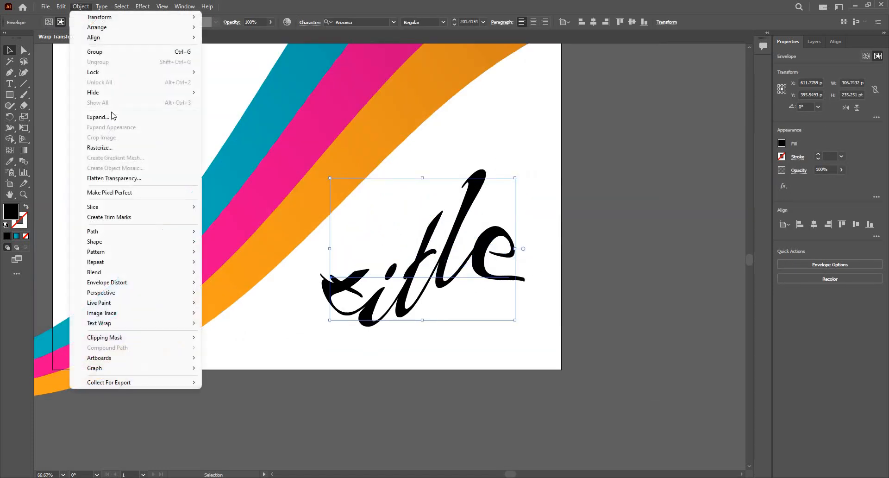
click(113, 117)
click(422, 295)
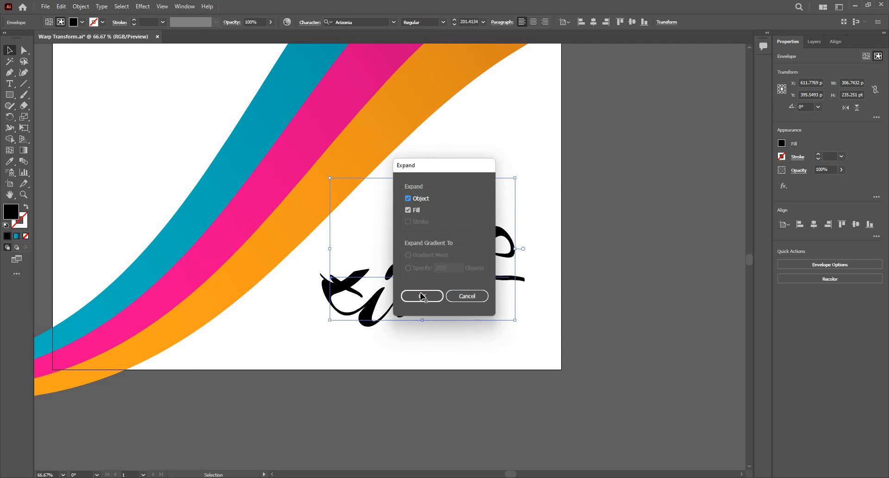
Step: Try to edit the expanded title as text by isolating its group and using the Type tool on the letters
scroll(394, 272, up, 3)
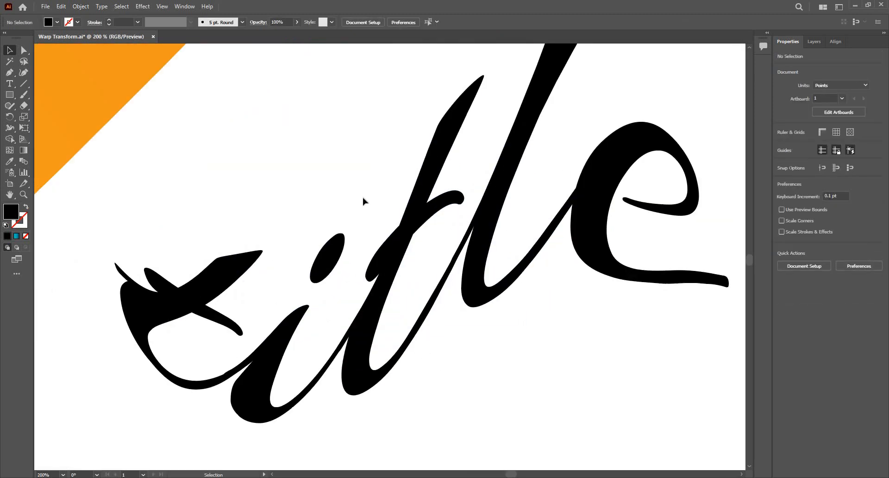
drag(389, 290, 428, 384)
scroll(364, 200, down, 2)
click(413, 309)
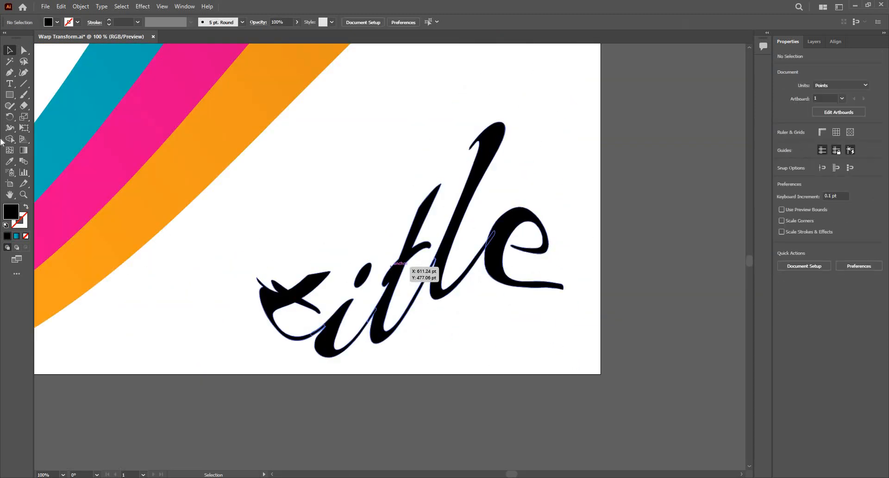
double_click(391, 291)
key(t)
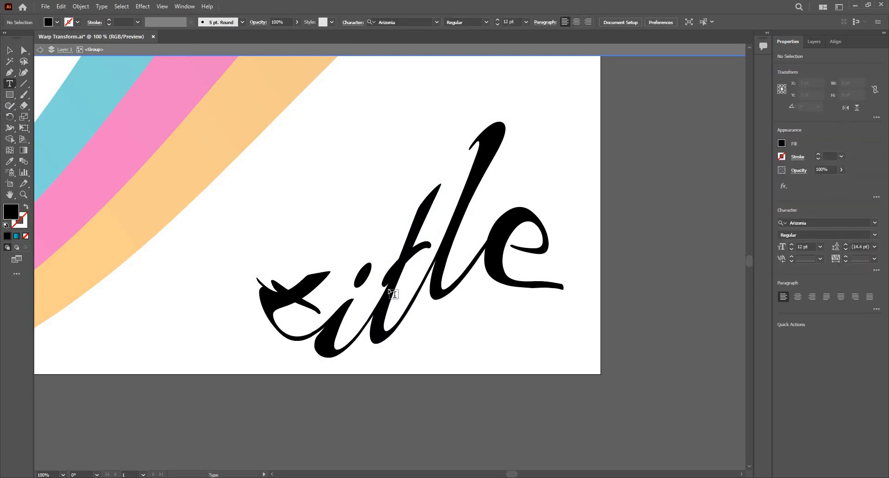
click(390, 291)
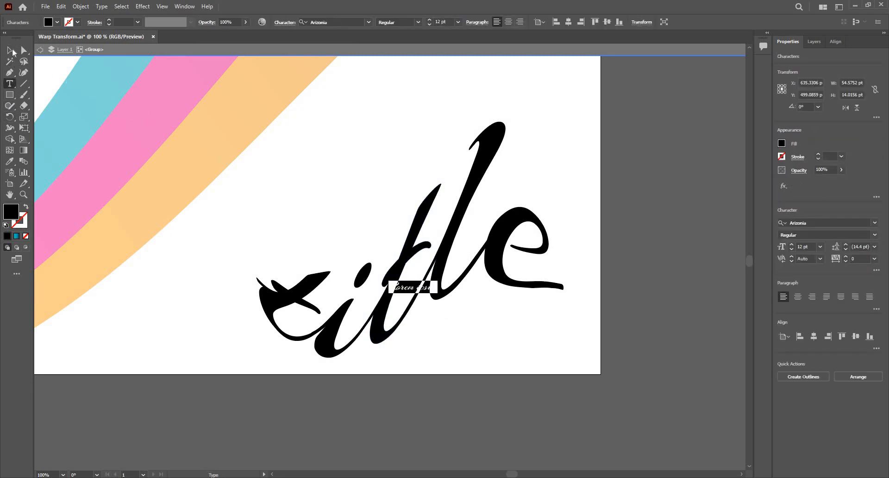
Step: Delete the placeholder text from the expanded title's group and exit isolation mode
key(Escape)
drag(412, 291, 318, 177)
key(Delete)
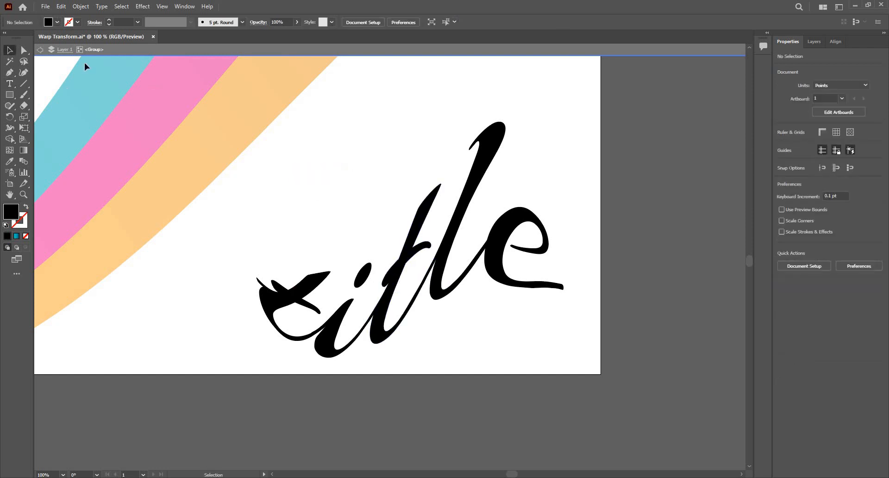
click(40, 49)
click(396, 305)
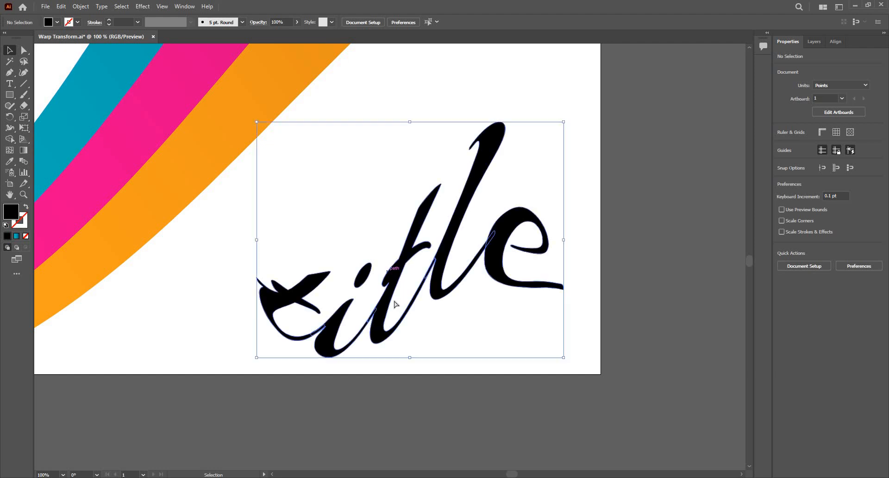
Step: Undo the title's expansion and its lowercase text edit, restoring the Flag-warped Title, and exit isolation mode
key(ctrl+z)
key(ctrl+z)
key(ctrl+z)
key(ctrl+z)
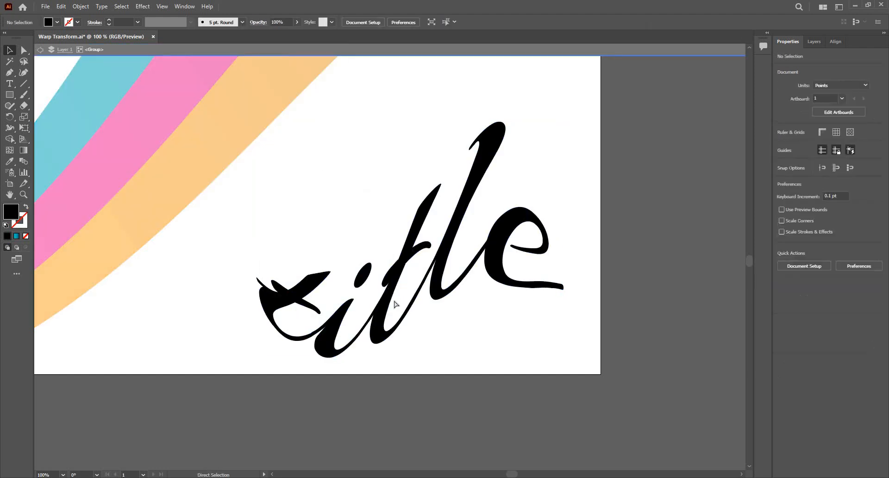
double_click(395, 304)
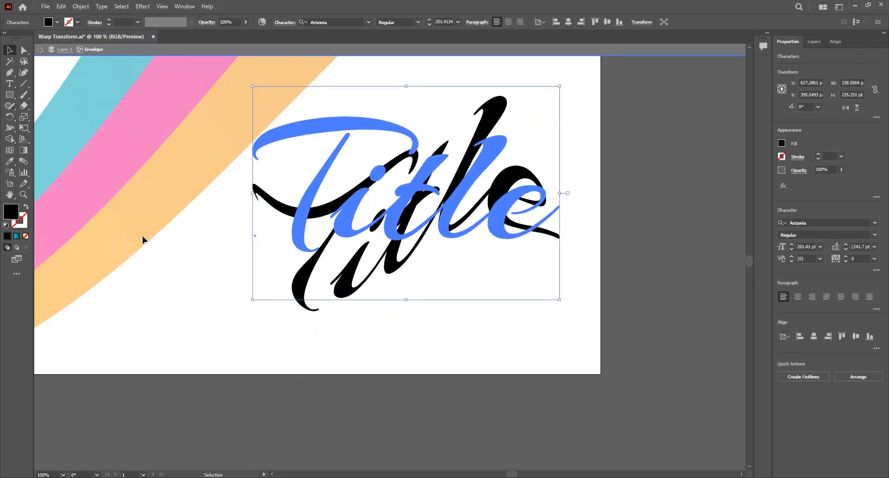
double_click(397, 341)
scroll(370, 318, down, 3)
scroll(352, 238, up, 1)
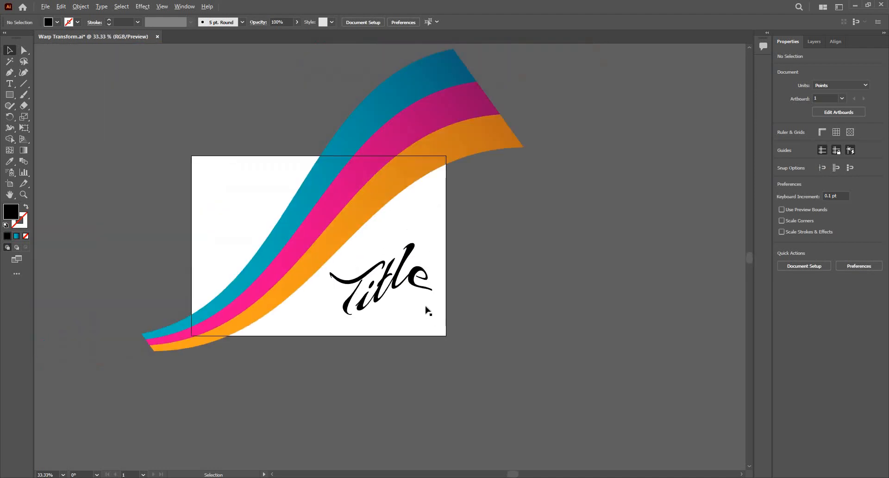
Step: Move the warped title down to the artboard's lower-right corner
drag(416, 318, 433, 336)
click(425, 351)
click(427, 356)
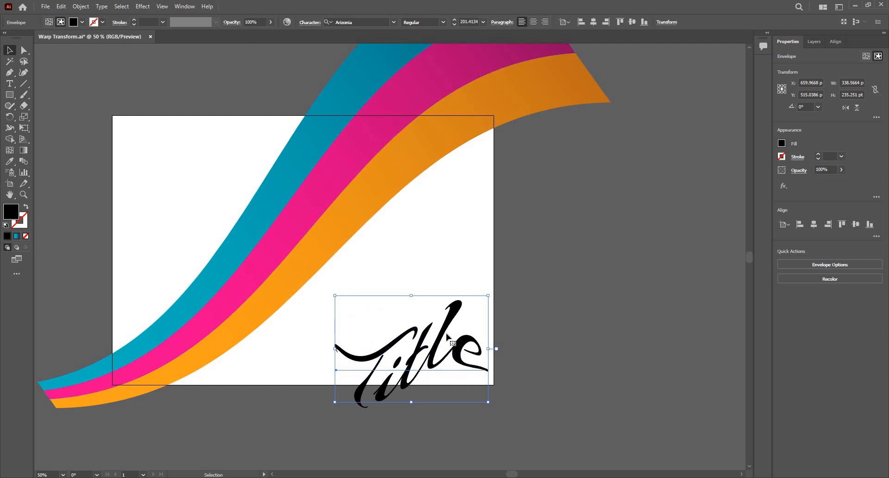
Step: Examine the title's envelope warp settings, the available warp styles and the envelope options without changing them
click(51, 22)
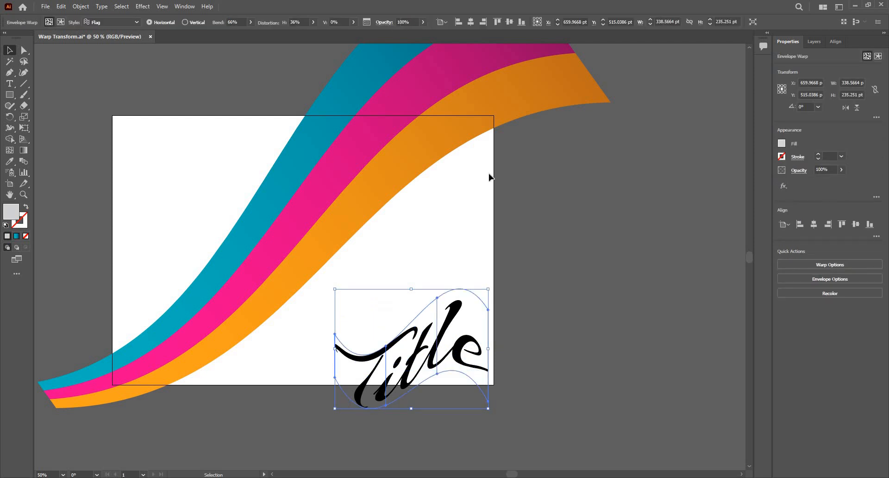
click(474, 256)
key(ctrl+z)
click(102, 24)
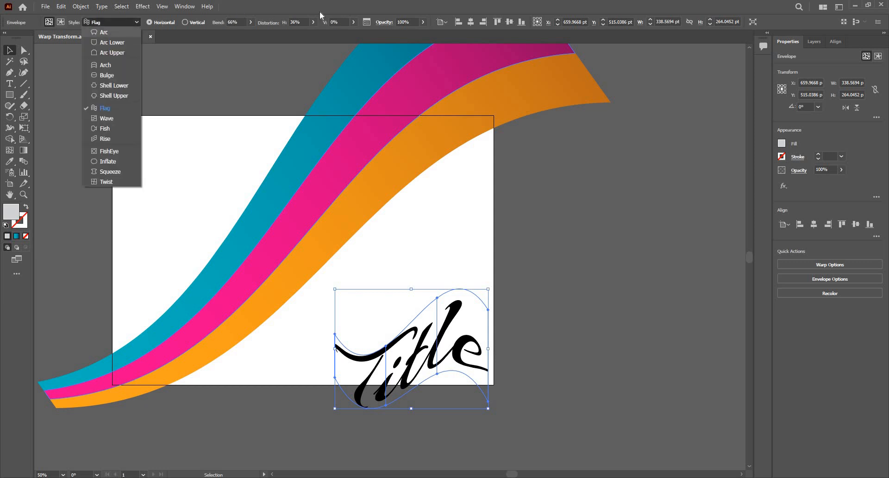
click(367, 22)
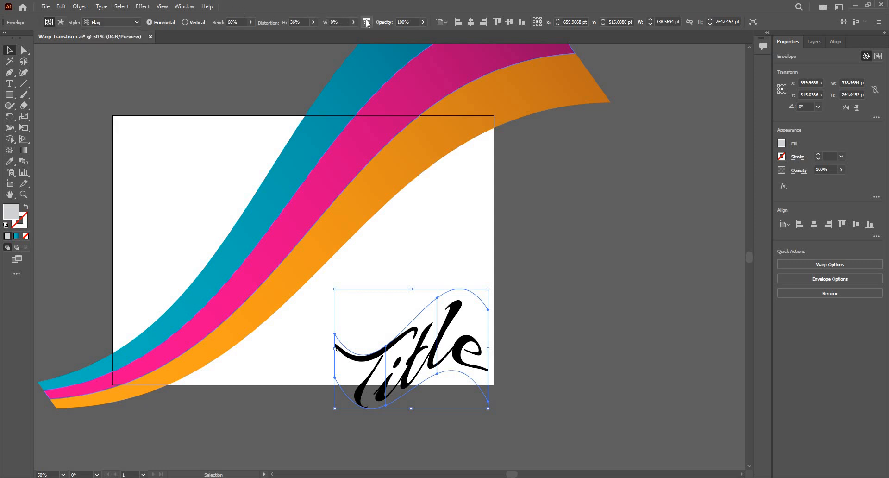
click(367, 22)
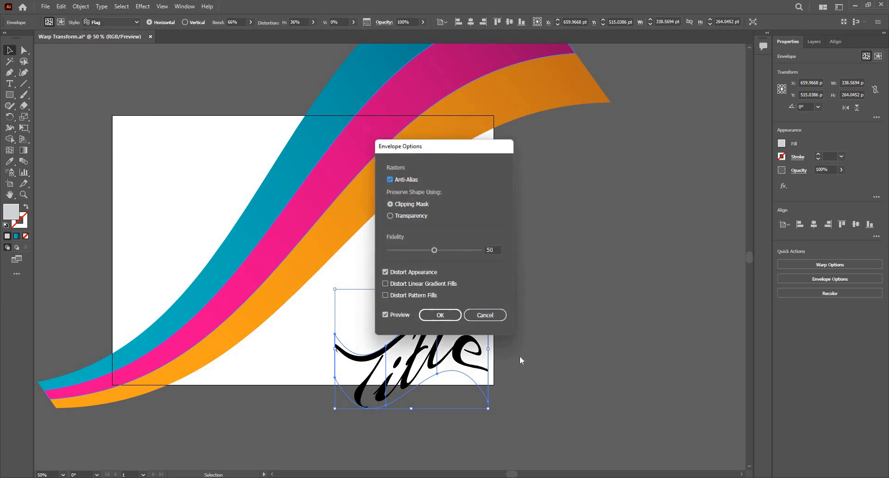
click(491, 317)
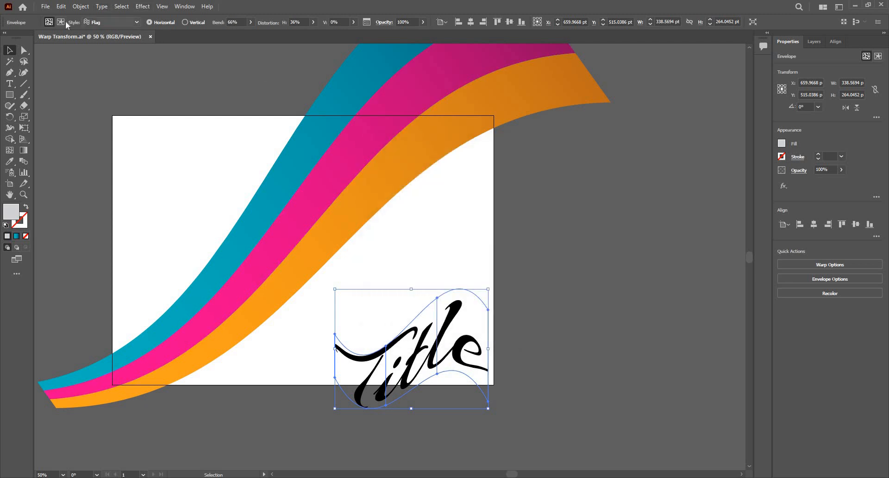
Step: Change the title's warp style to Arc and set its bend and horizontal distortion to 0%
click(135, 22)
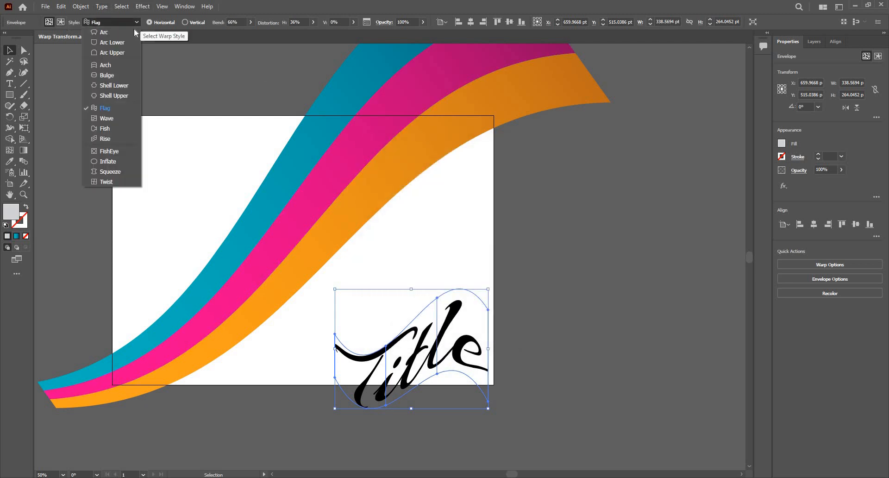
click(134, 29)
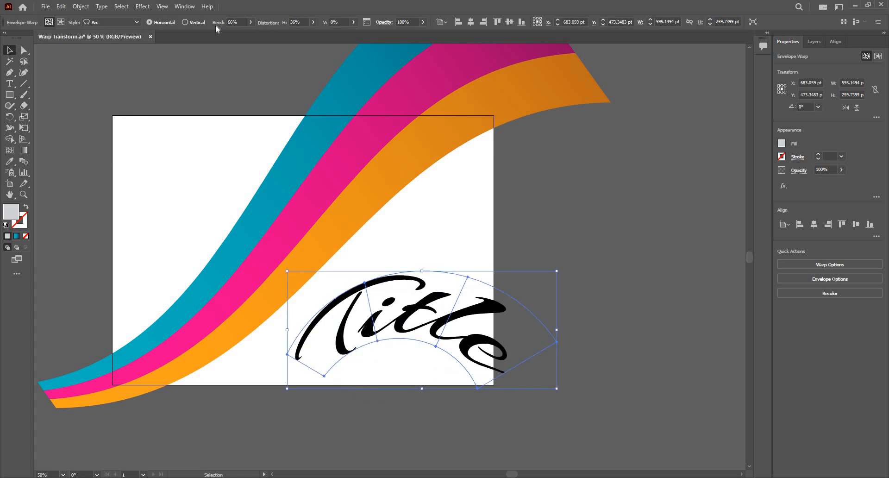
key(Tab)
text(0)
key(Tab)
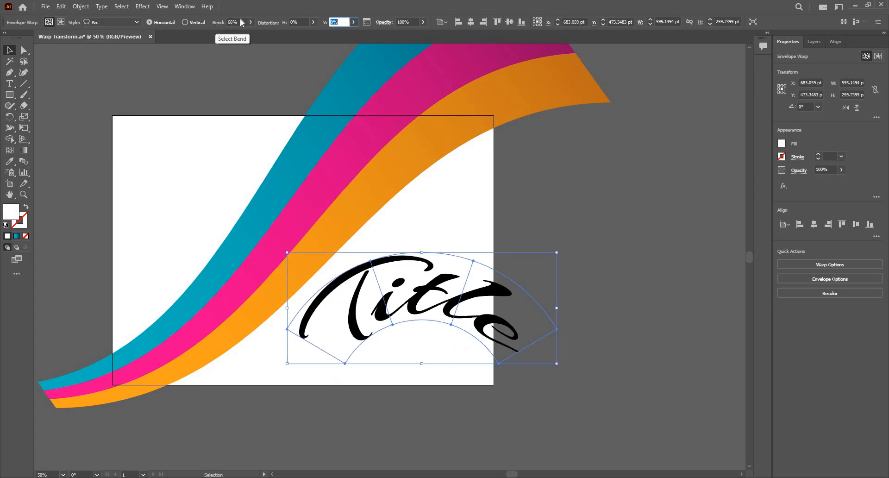
click(240, 22)
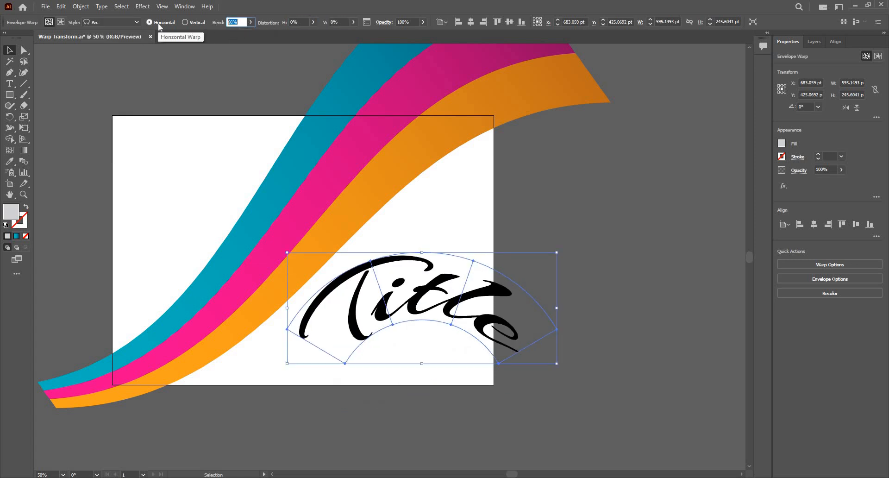
text(0)
key(Tab)
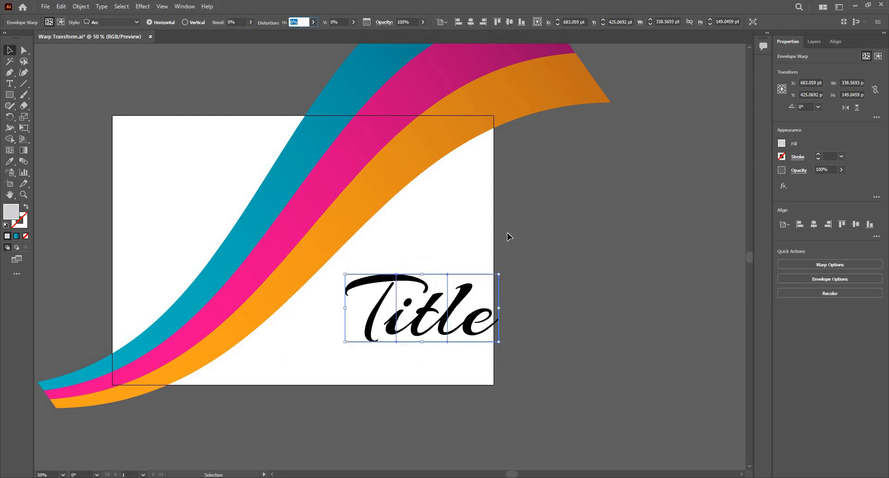
Step: Move the unbent title up and across the artboard's right edge, clearing the space beneath the ribbon
click(438, 346)
click(421, 314)
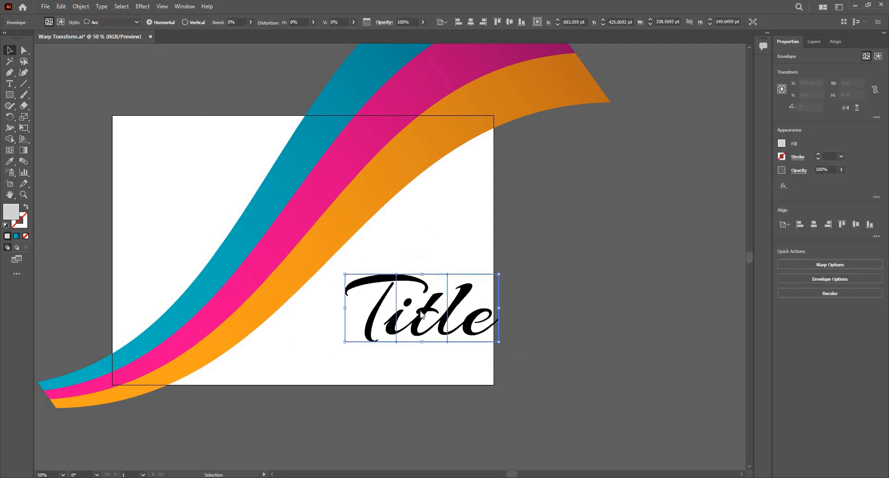
right_click(422, 316)
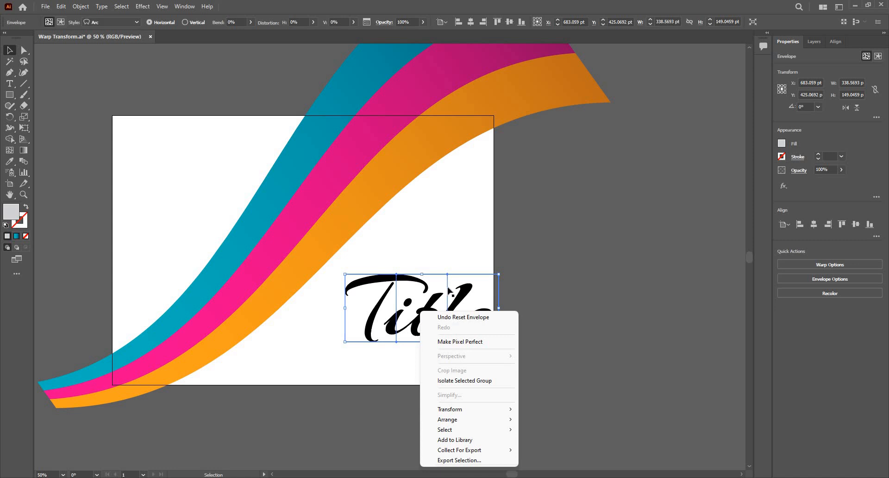
click(520, 257)
drag(454, 303, 537, 246)
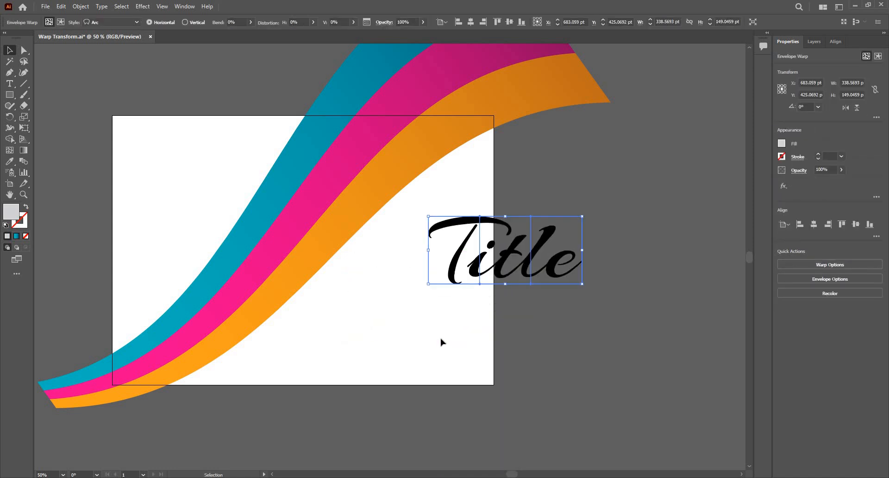
Step: Add a new Arizonia text object reading Title below the old one and scale it to about 210 pt
key(t)
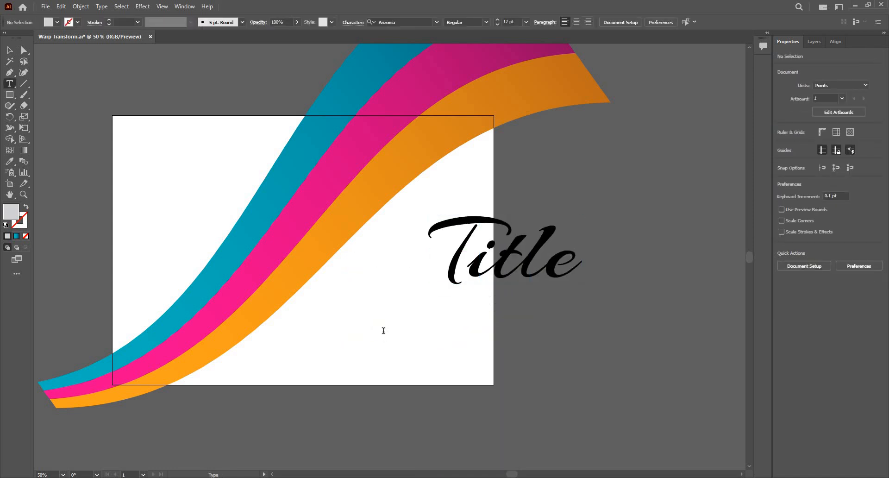
click(383, 330)
key(BackSpace)
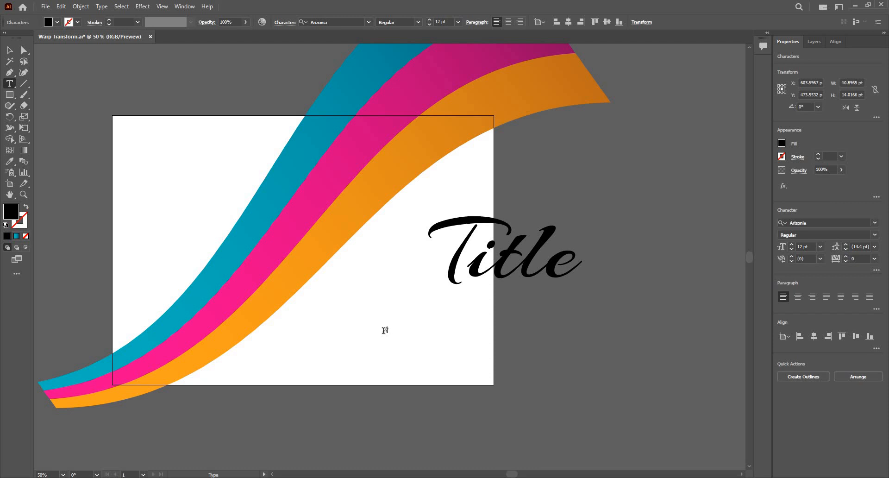
key(Escape)
drag(392, 334, 606, 436)
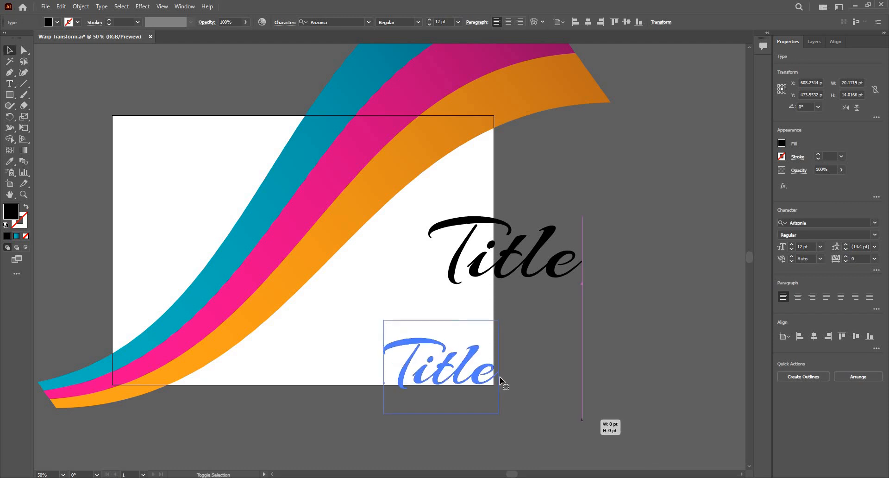
drag(505, 379, 452, 375)
Step: Delete the old enveloped title and move the new Title text up onto the artboard beneath the ribbon
click(487, 282)
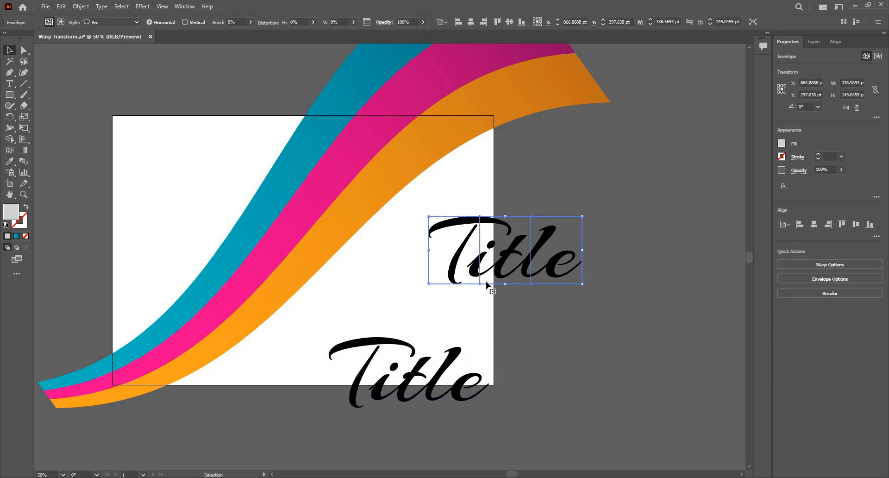
key(Delete)
drag(414, 386, 420, 335)
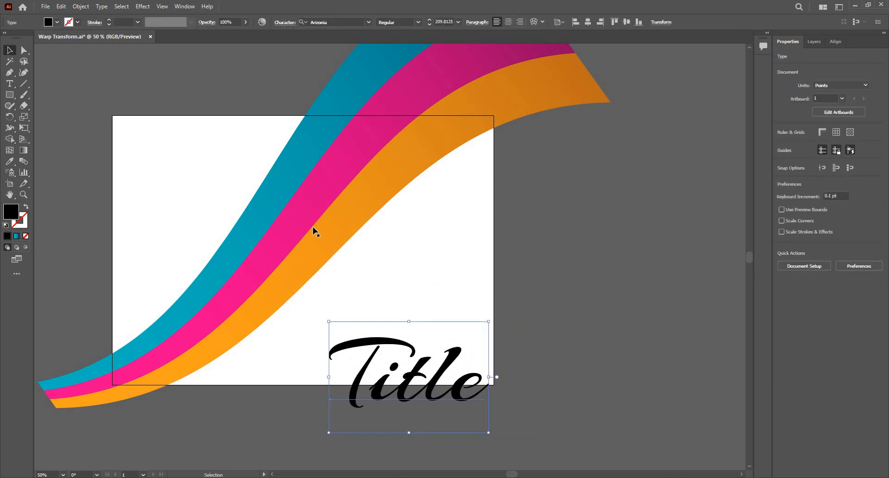
drag(389, 302, 363, 300)
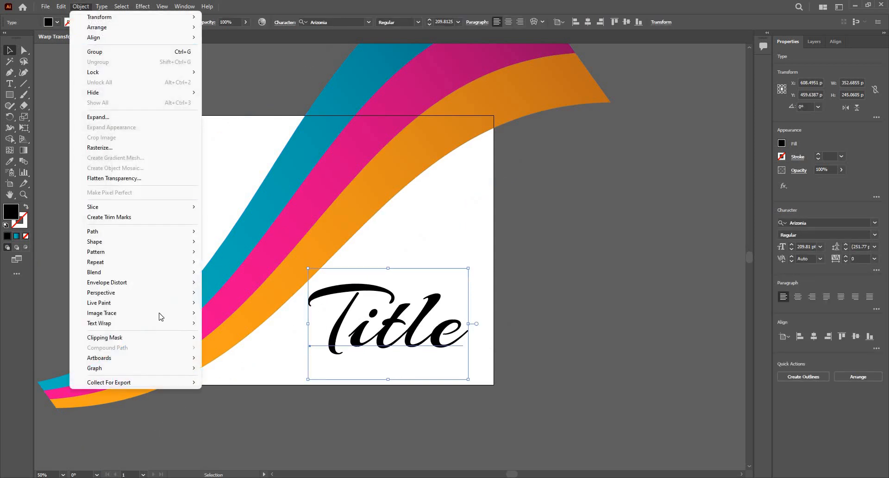
mouse_move(164, 327)
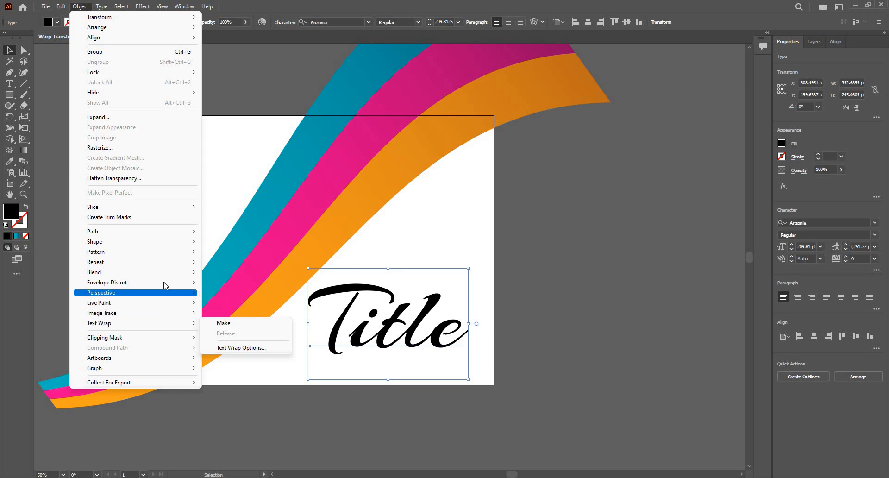
mouse_move(164, 284)
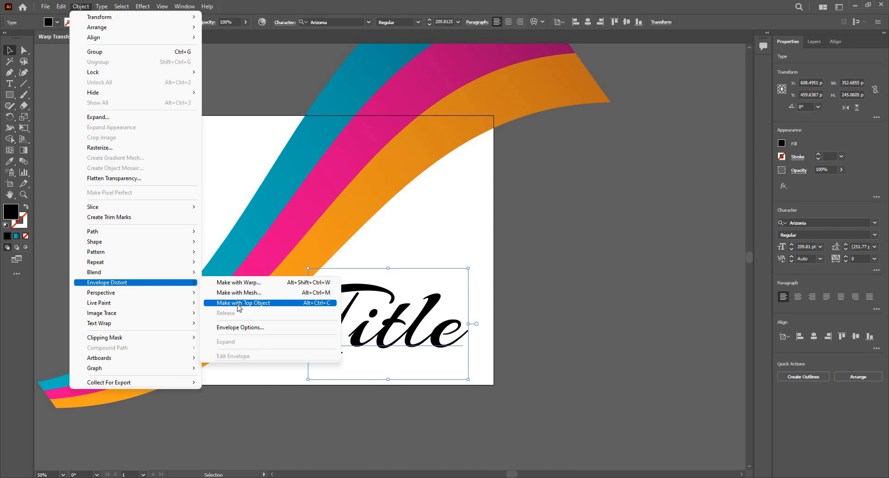
key(ctrl+alt+c)
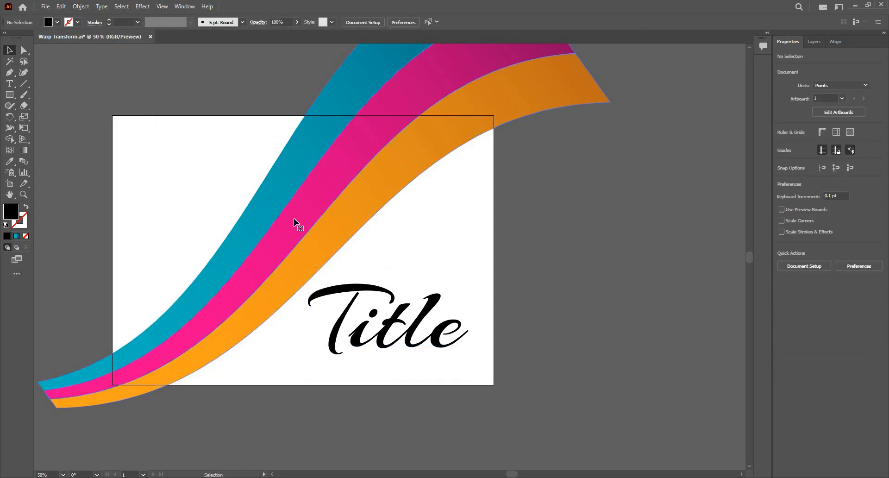
Step: Ungroup the expanded ribbon into its separate teal, magenta and orange strips
right_click(332, 179)
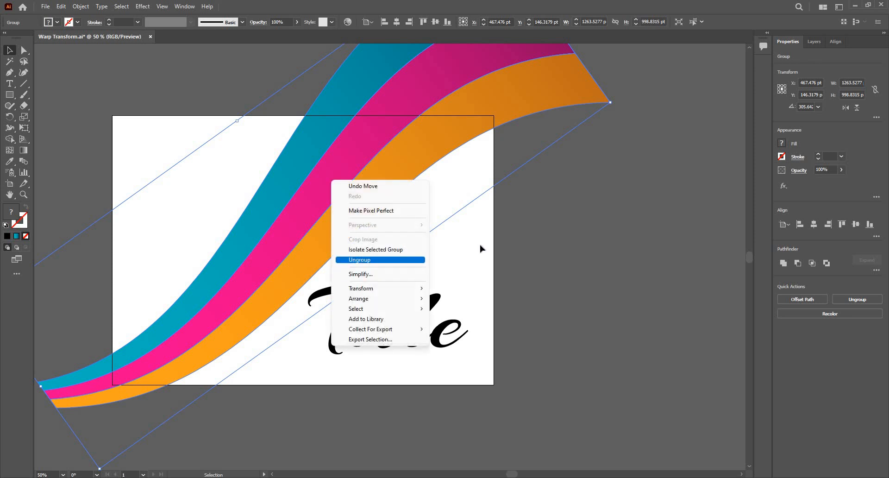
click(380, 260)
click(481, 246)
Step: Move the magenta strip down and away from the ribbon, and undo that move
drag(300, 220, 408, 317)
key(ctrl+z)
key(ctrl+=)
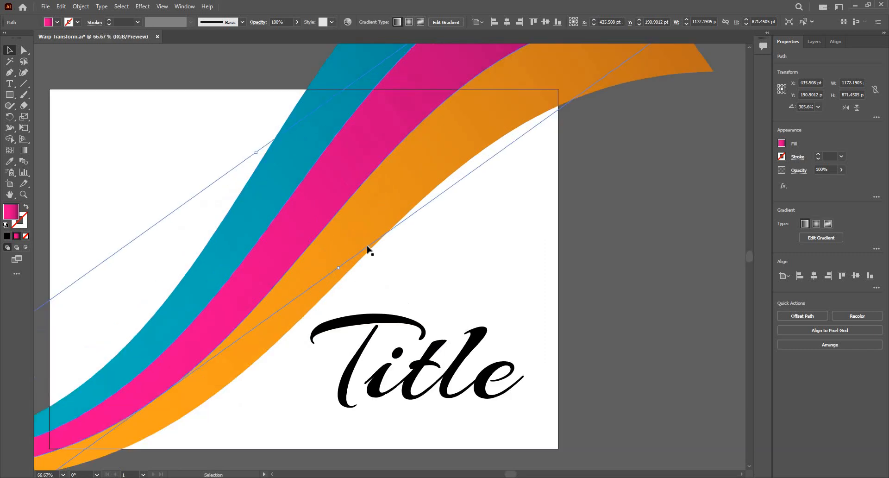
key(ctrl+minus)
key(ctrl+minus)
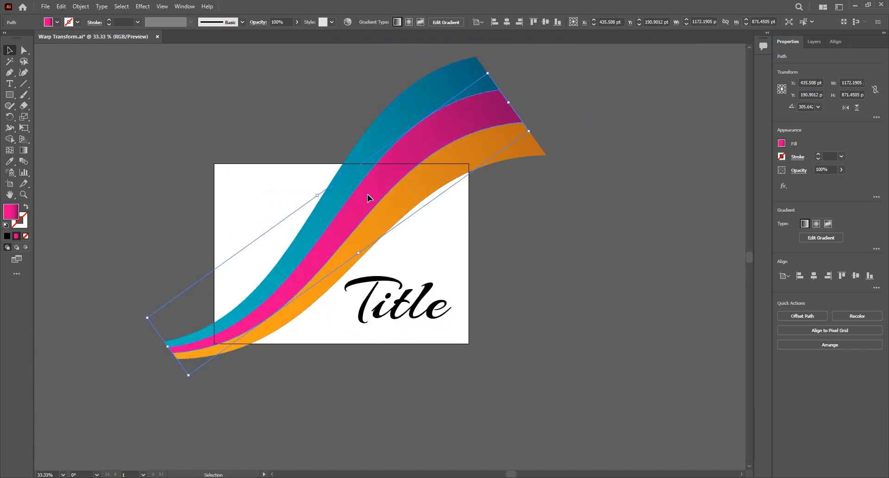
Step: Paste a copy of the magenta strip in place in front of the original and bring it to the front of the artwork
key(a)
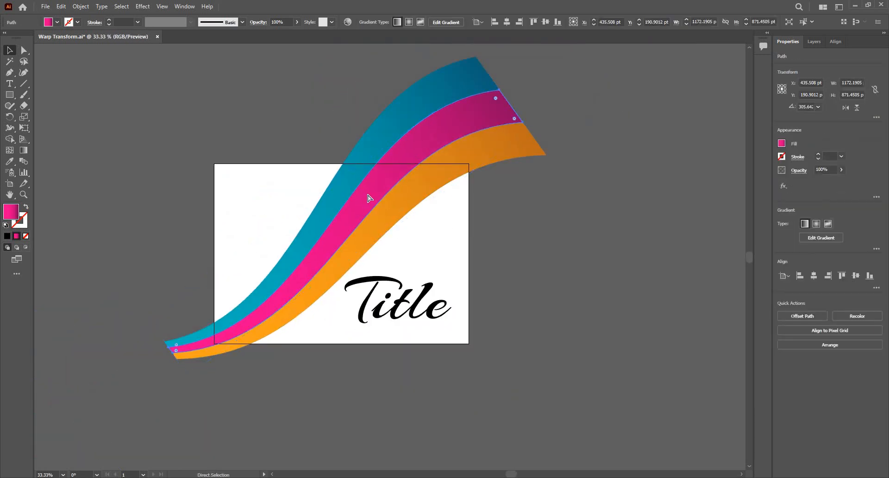
drag(354, 228, 417, 277)
key(ctrl+=)
key(ctrl+z)
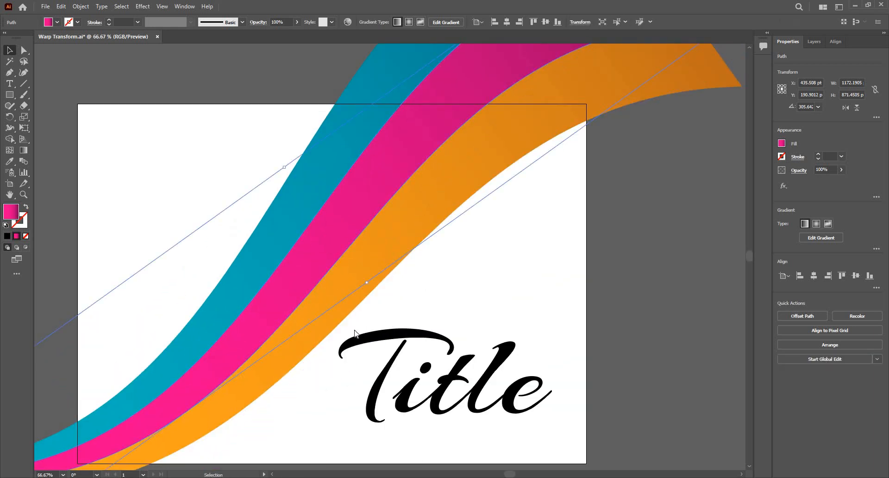
right_click(355, 332)
mouse_move(397, 410)
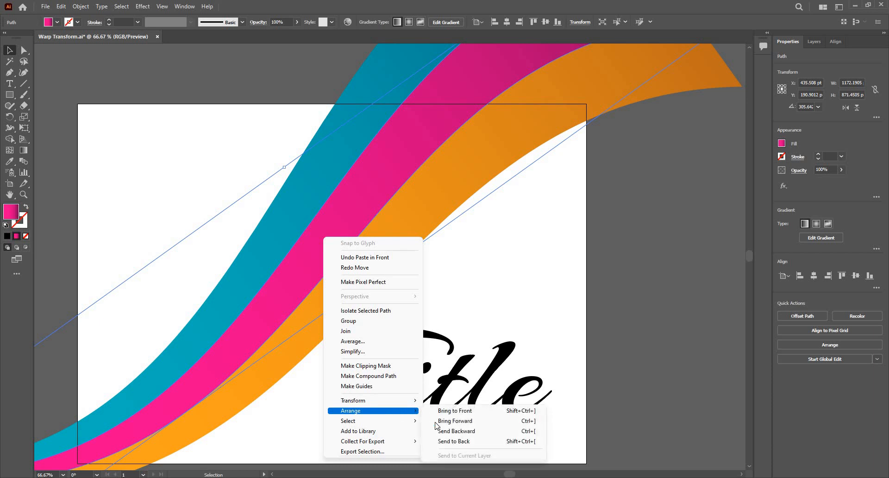
click(443, 410)
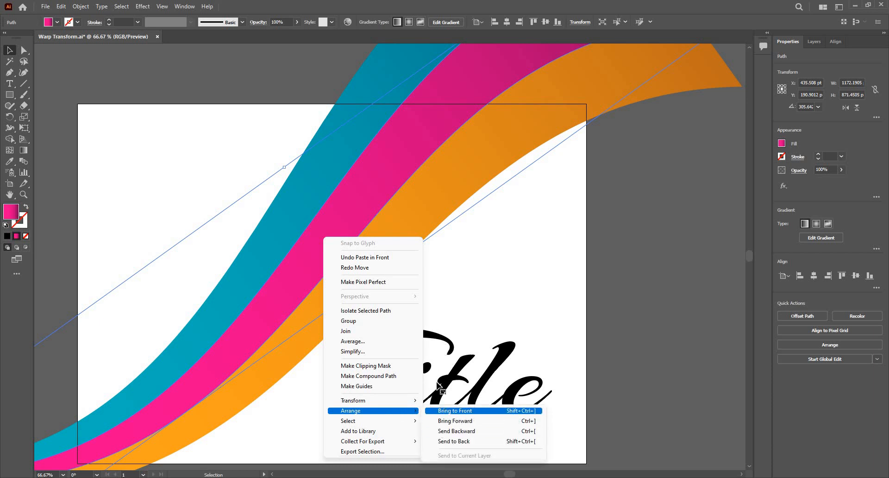
Step: Move the Title text up and left across the ribbon, so its T passes behind the magenta copy
click(399, 342)
drag(426, 351, 359, 258)
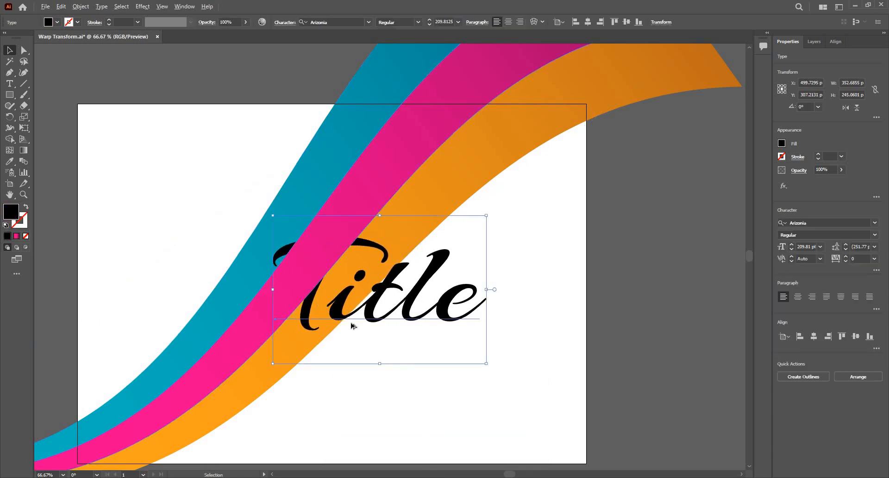
scroll(370, 336, down, 1)
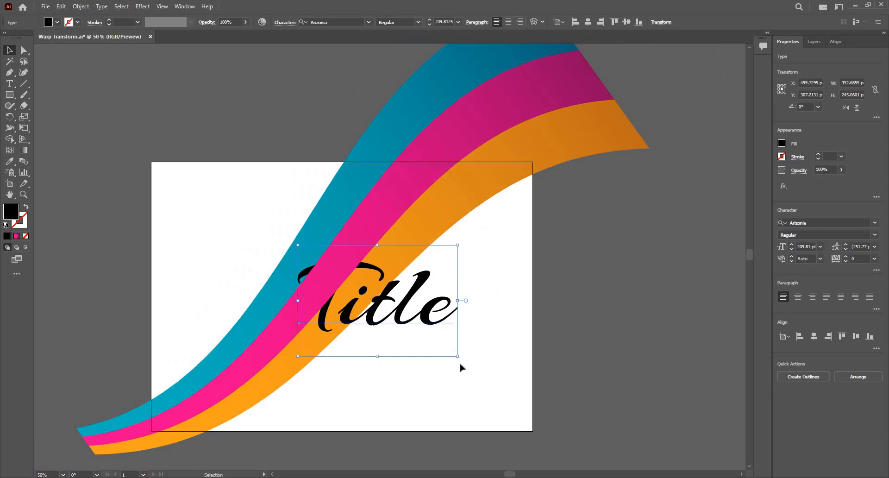
click(471, 290)
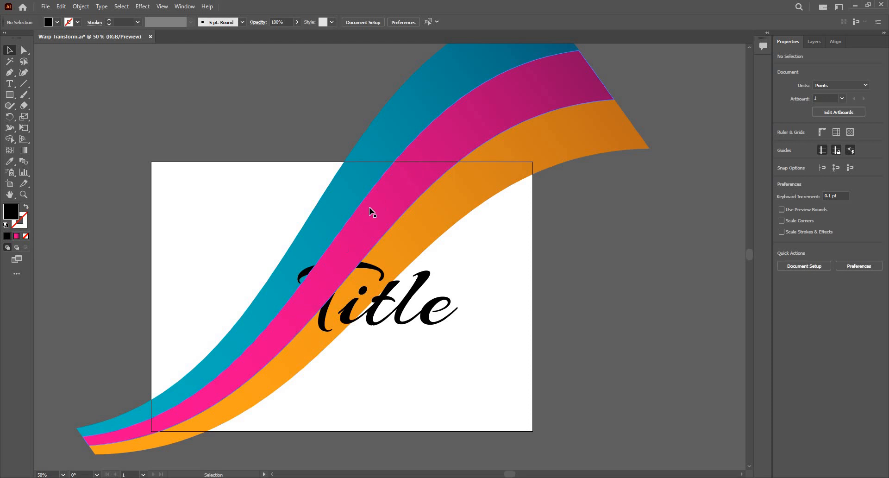
Step: Group the original teal, magenta and orange strips, keeping the front magenta copy out of the group
click(470, 152)
shift+click(435, 146)
click(437, 159)
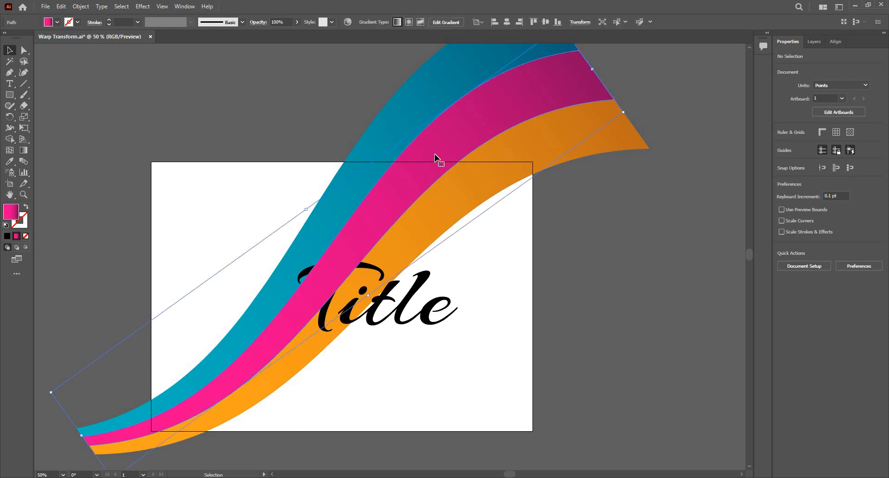
click(393, 122)
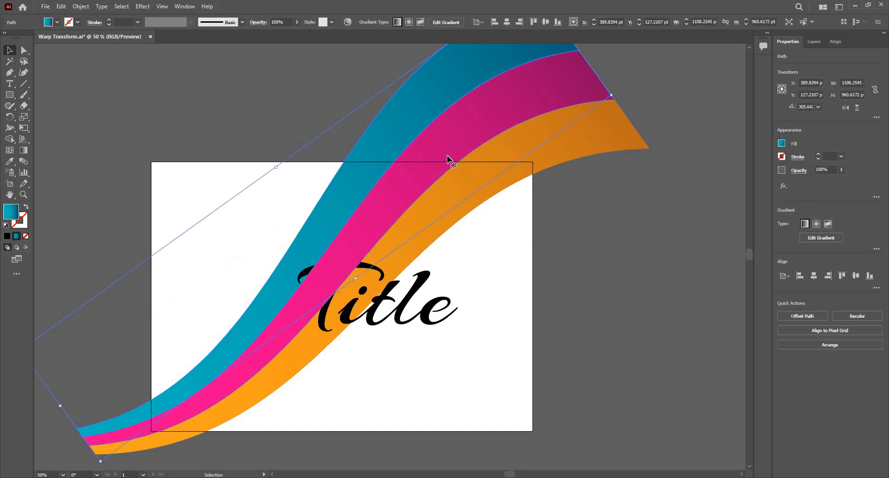
click(447, 159)
right_click(447, 159)
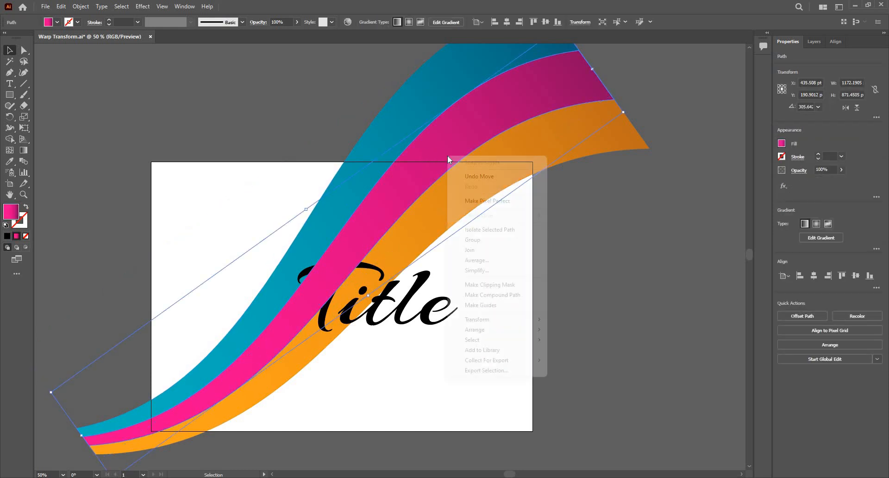
click(455, 132)
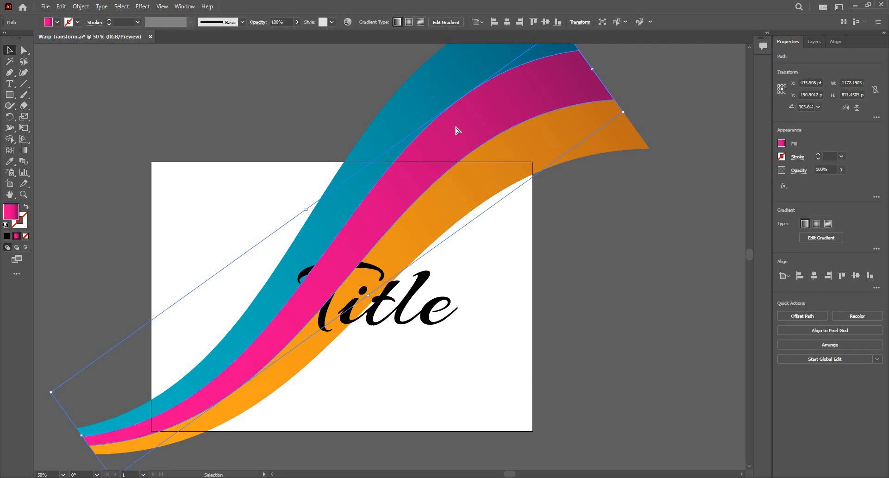
key(a)
key(v)
click(622, 207)
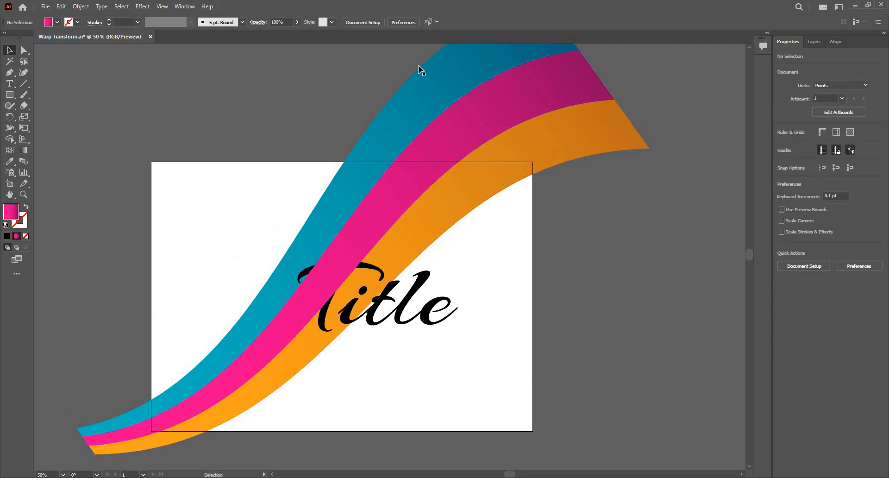
key(ctrl+a)
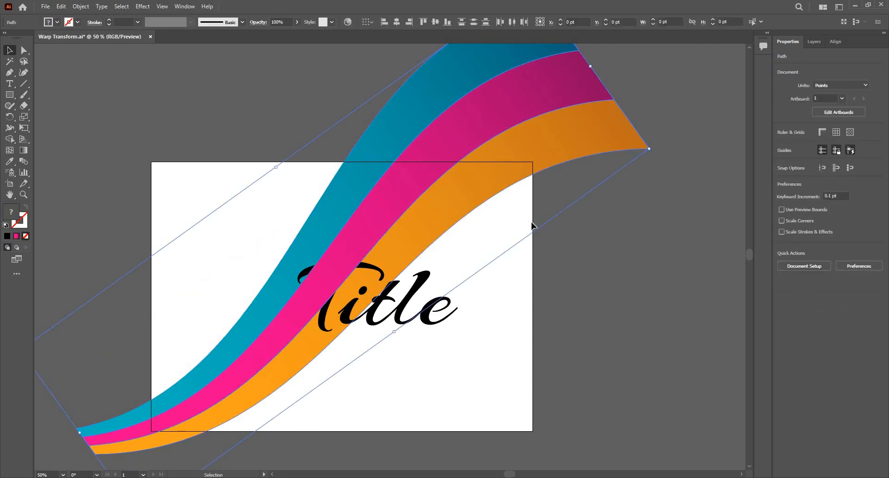
key(a)
key(ctrl+g)
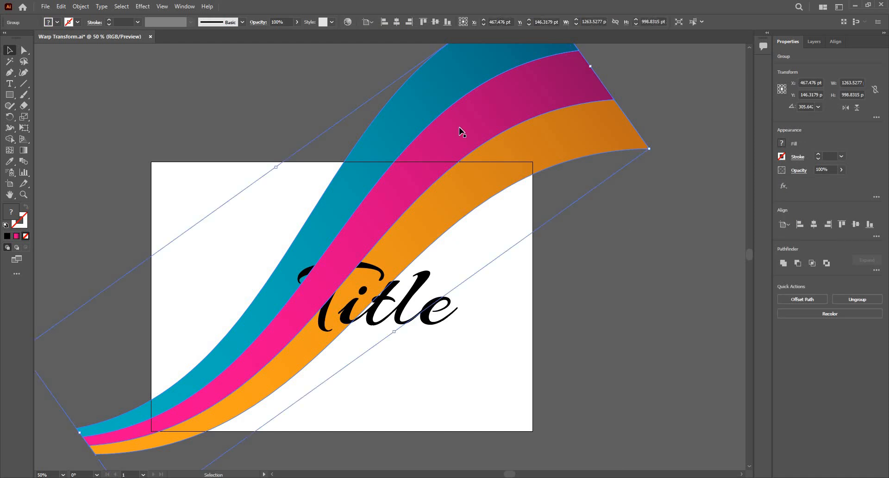
Step: Pull the front magenta copy down off the grouped ribbon to test that it is separate, and undo the move
key(ctrl+shift+a)
click(460, 129)
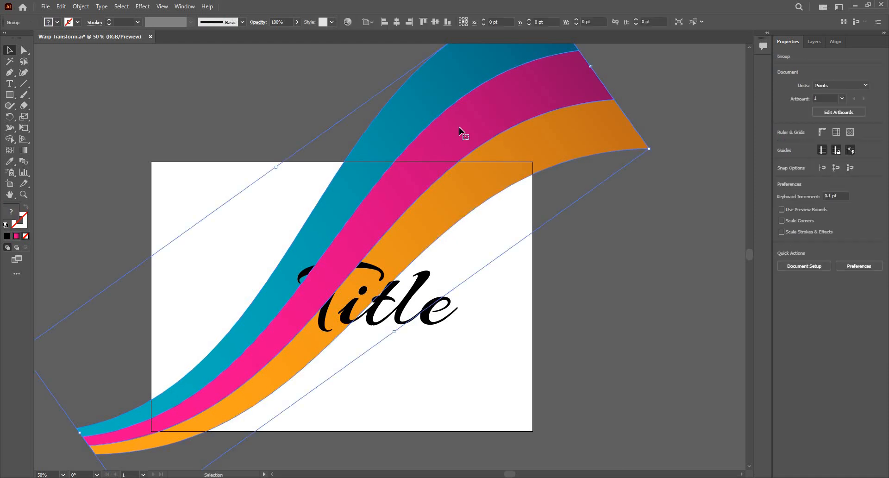
key(a)
click(590, 211)
click(492, 112)
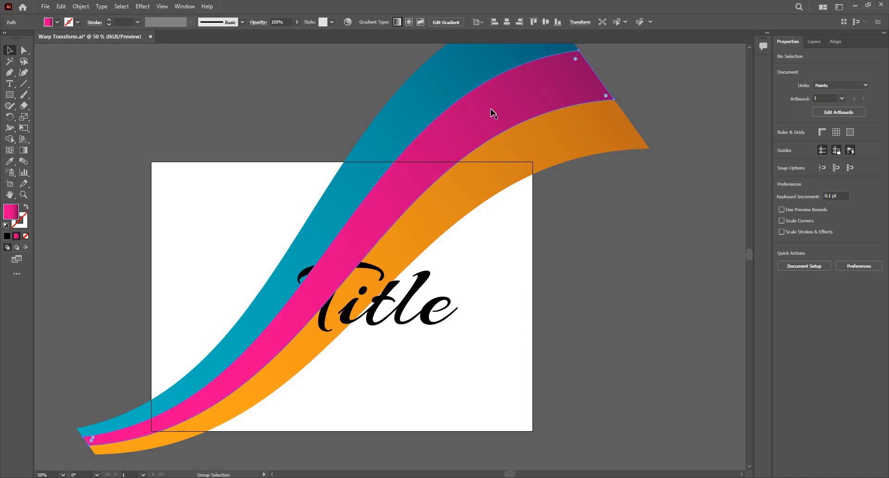
drag(492, 119, 486, 274)
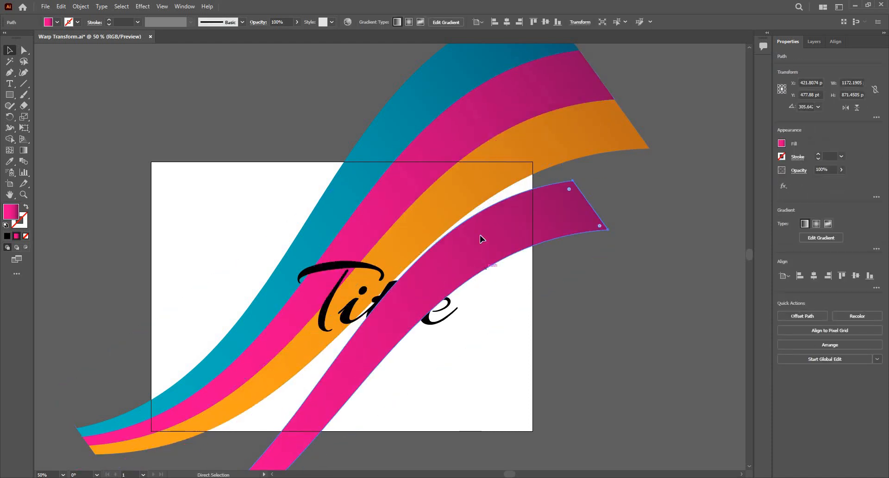
key(ctrl+z)
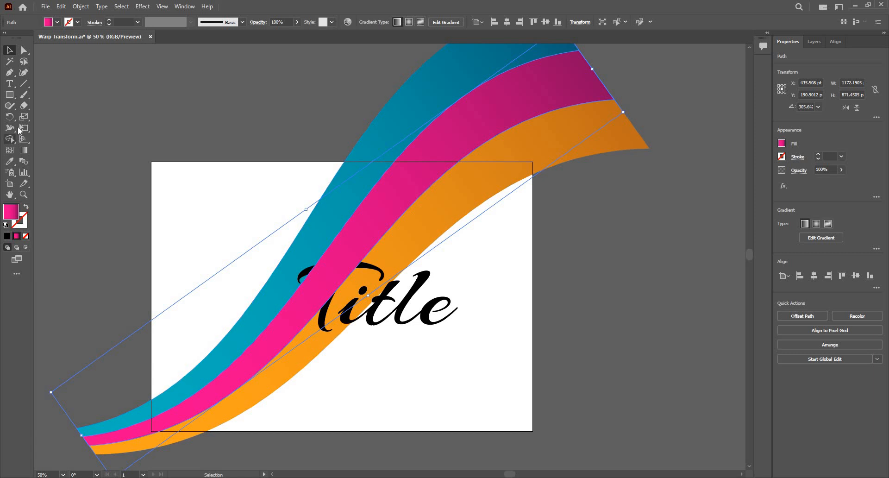
Step: Draw two vertical lines across the magenta strip on either side of the Title's T, about 186 pt and 250 pt long
click(24, 83)
drag(245, 320, 257, 424)
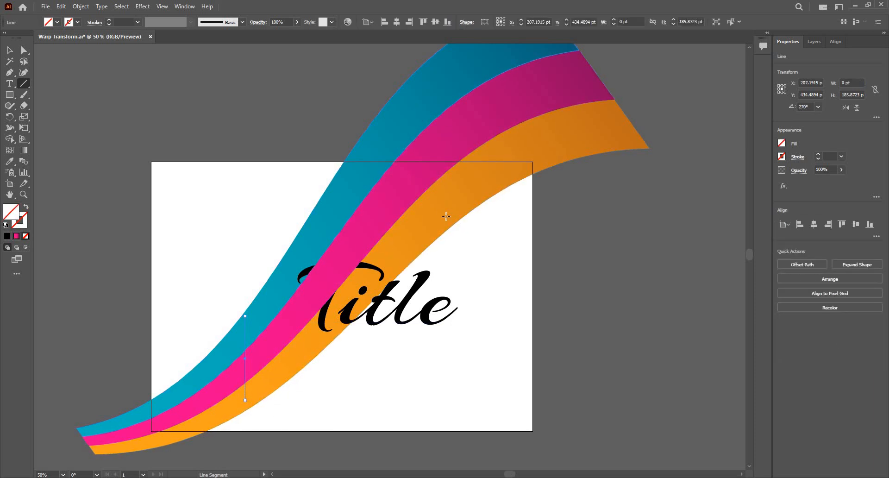
mouse_move(416, 112)
mouse_down()
mouse_move(459, 190)
mouse_move(461, 224)
mouse_up()
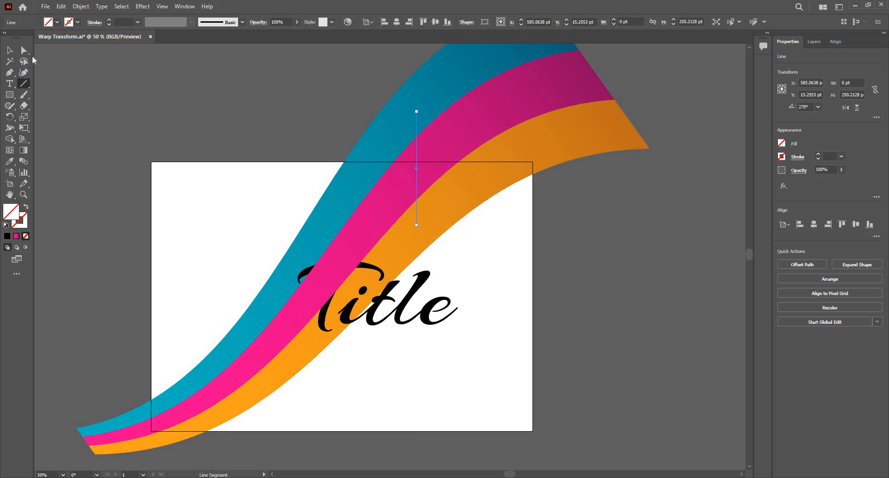
Step: Select both lines and the magenta copy in outline view, and remove the copy's two outer ends with Shape Builder in preview
click(10, 50)
key(Delete)
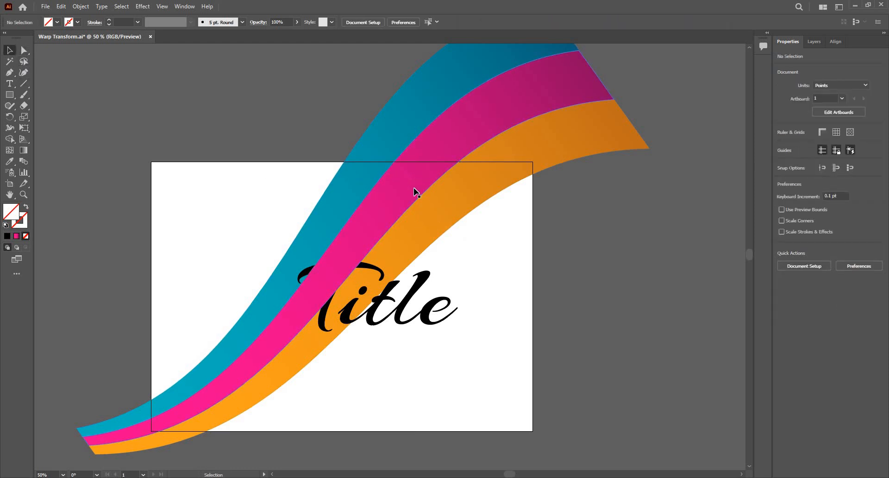
key(ctrl+z)
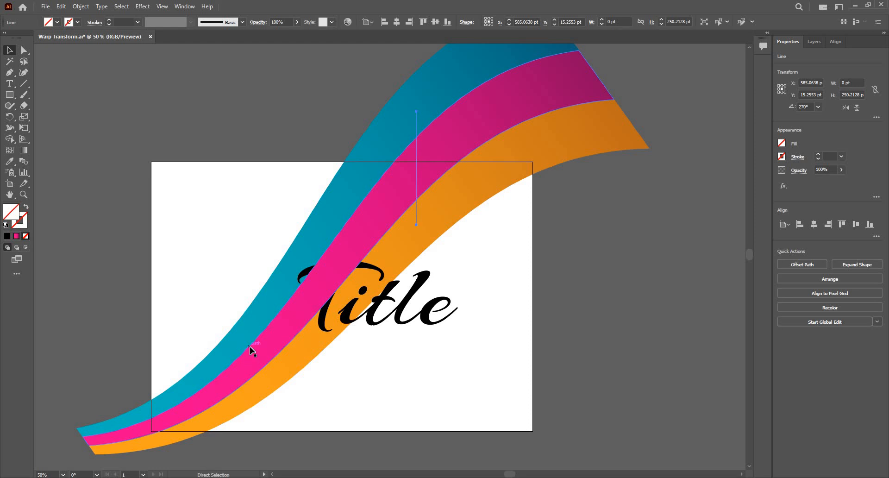
key(ctrl+y)
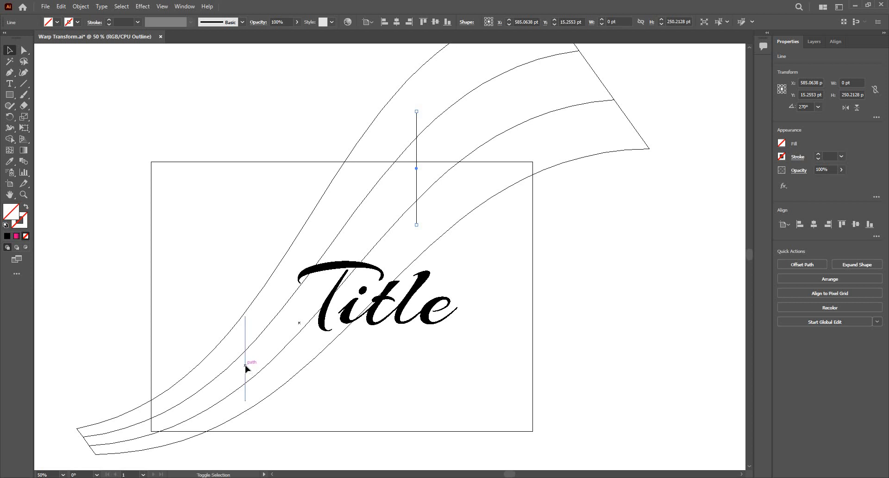
shift+click(245, 365)
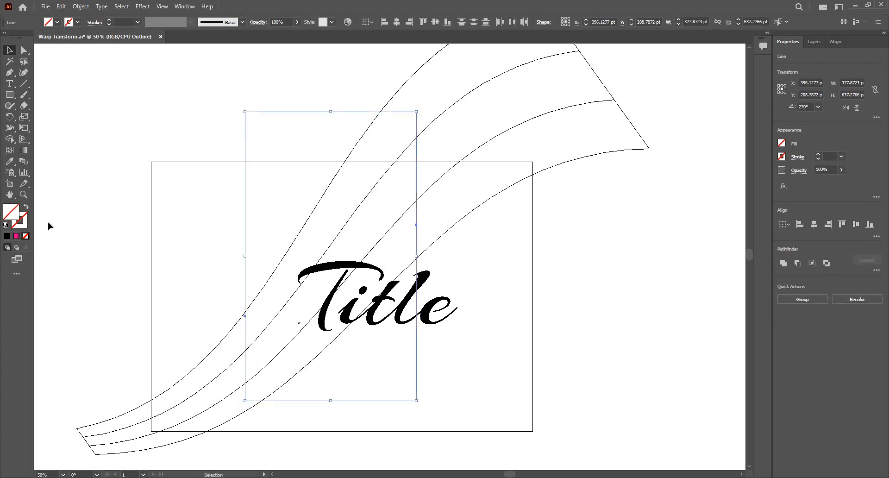
shift+click(275, 320)
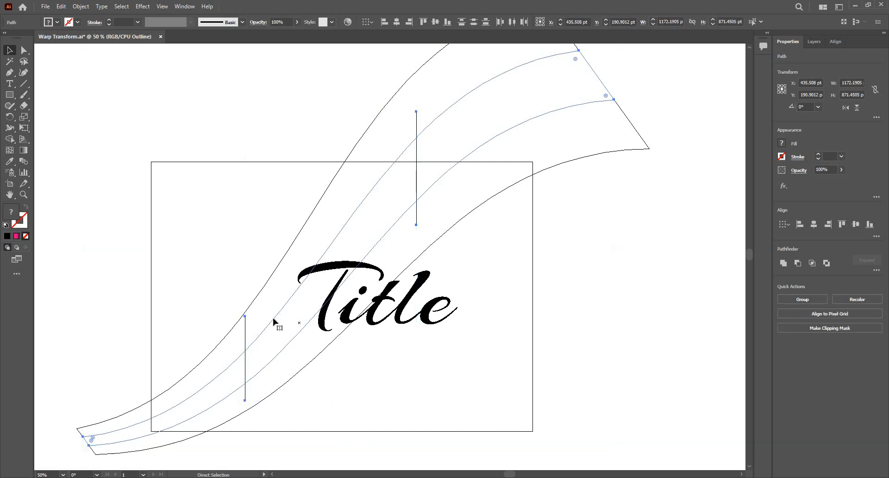
key(ctrl+y)
key(v)
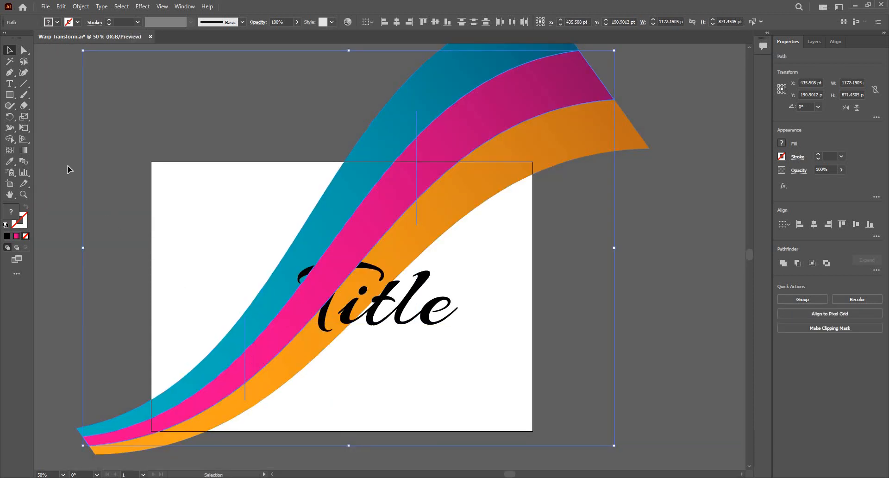
click(12, 139)
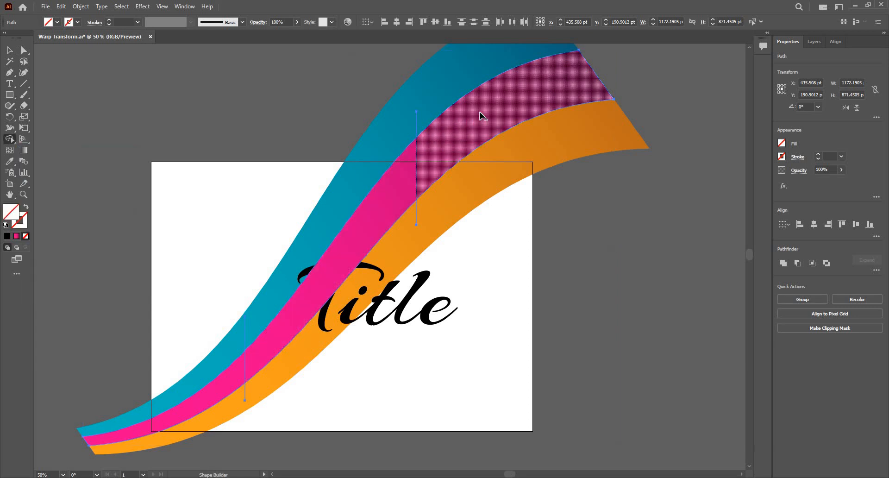
alt+click(479, 111)
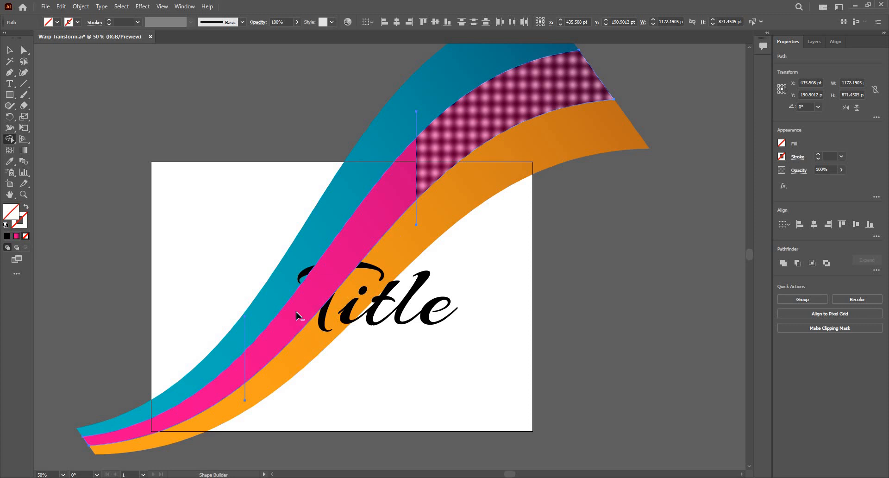
alt+click(210, 389)
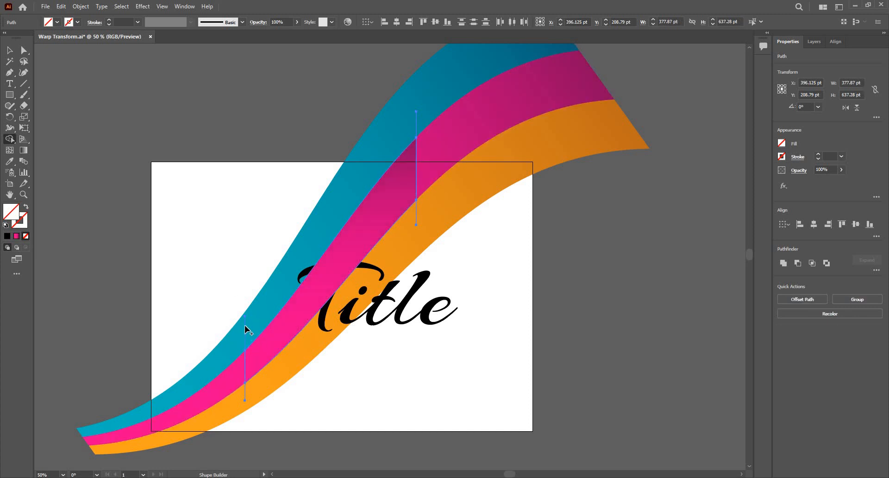
Step: Shift the Title text slightly down and to the right beneath the trimmed magenta piece
key(v)
click(258, 359)
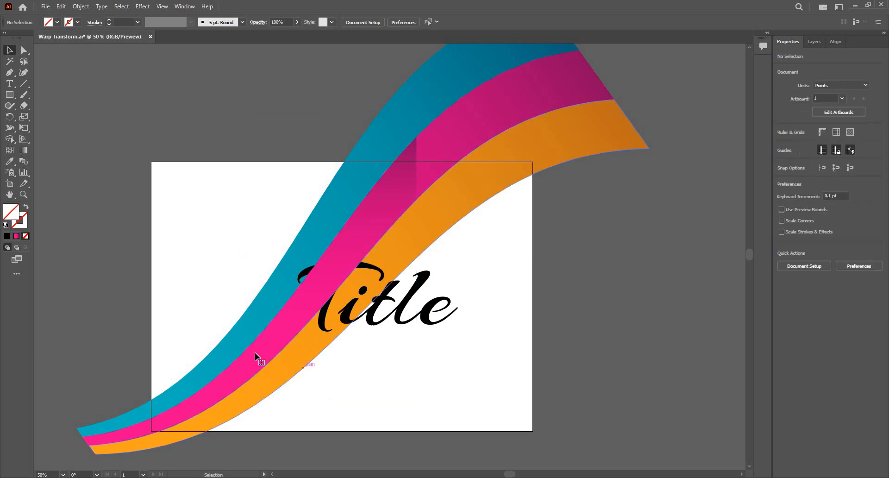
click(402, 321)
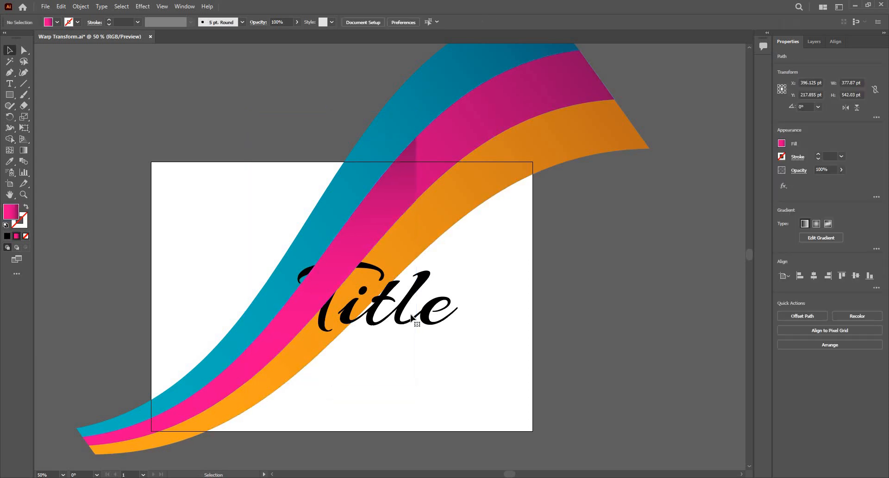
mouse_move(406, 320)
mouse_down()
mouse_move(436, 329)
mouse_move(414, 329)
mouse_up()
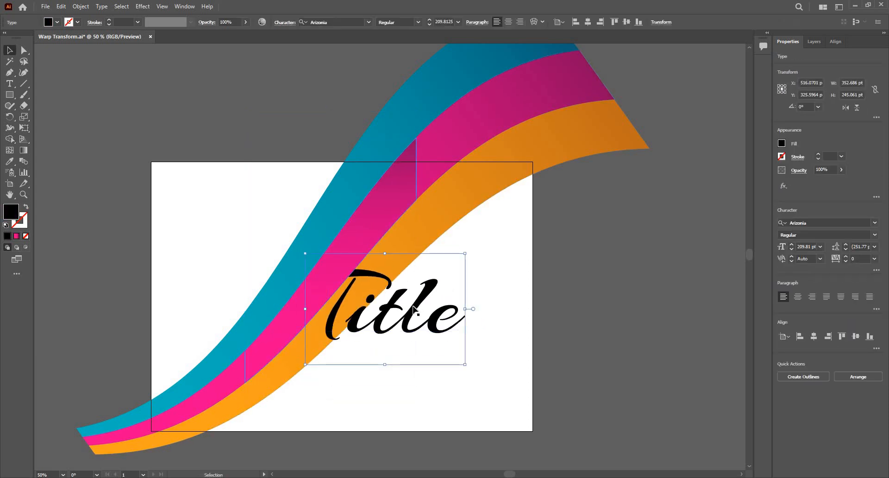
Step: Try an envelope distort of the Title text using the trimmed magenta piece as the top object, and undo it
click(369, 228)
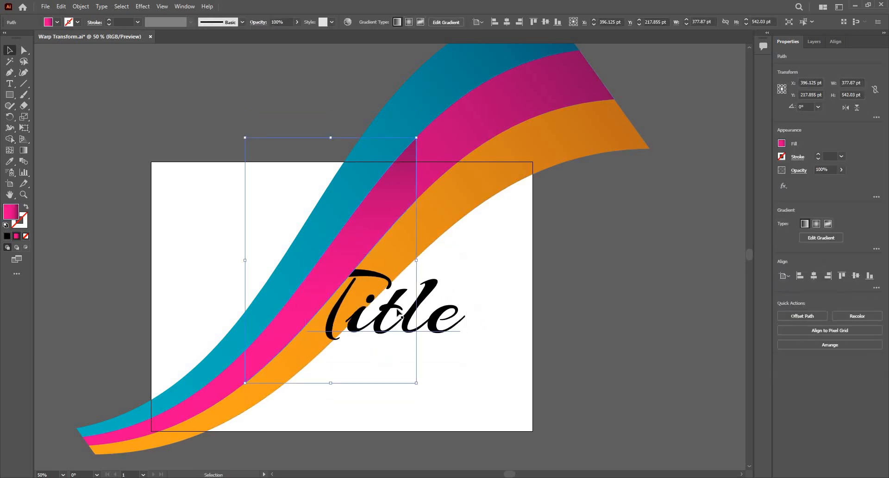
click(81, 6)
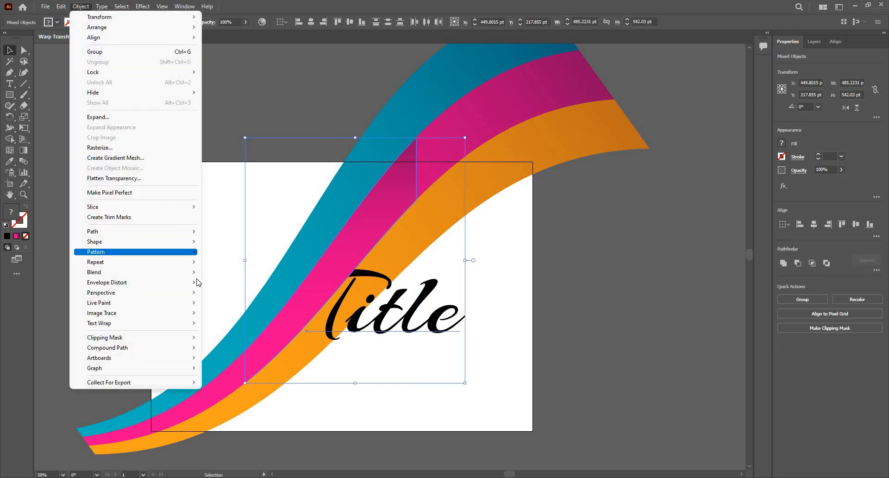
mouse_move(196, 282)
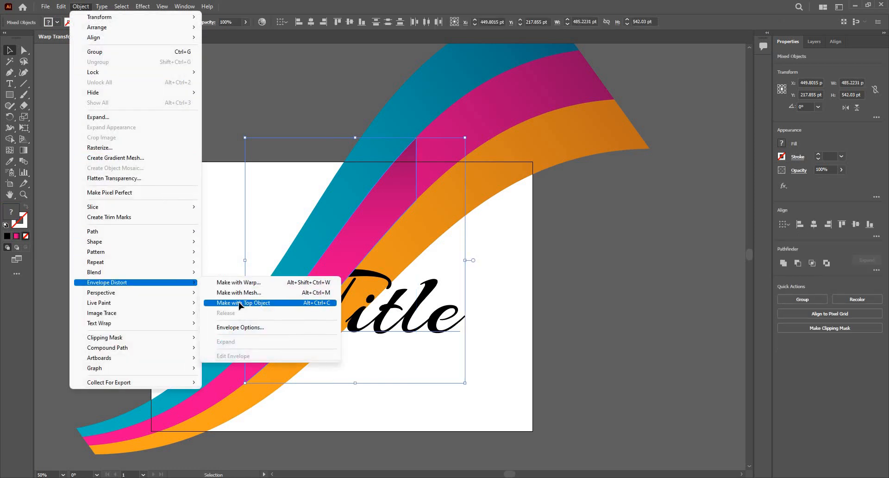
click(241, 303)
scroll(310, 357, up, 2)
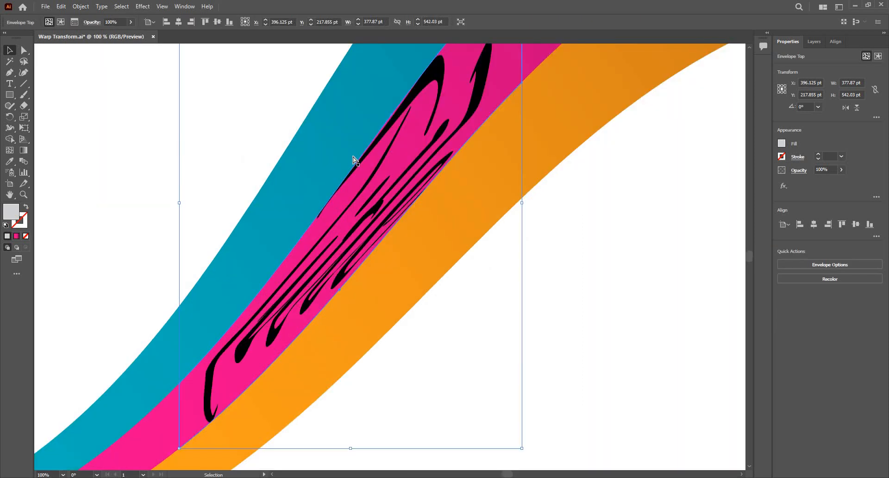
scroll(354, 159, down, 2)
key(ctrl+z)
Step: Rotate the Title text about 44.7° counter-clockwise so that it runs along the ribbon's slope
drag(494, 263, 486, 295)
drag(496, 217, 465, 160)
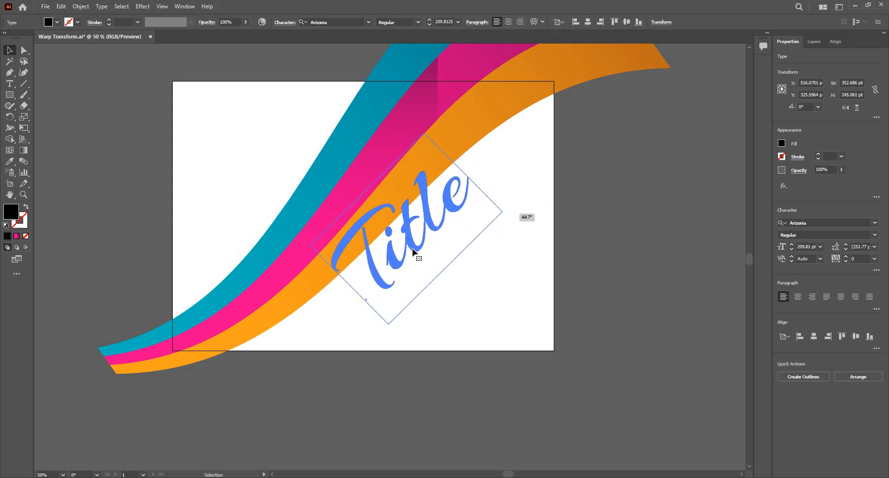
Step: Try distorting the rotated Title text into the trimmed magenta piece with Make with Top Object, inspect it, and undo it
shift+click(371, 159)
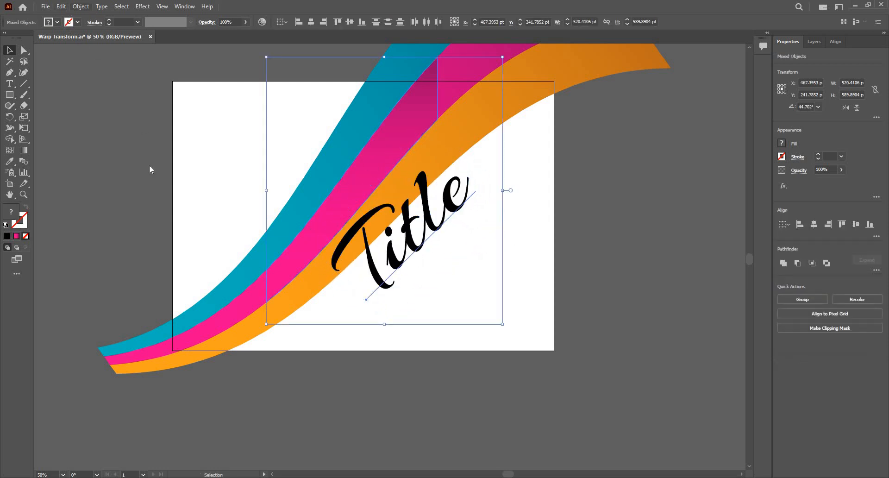
key(alt+o)
key(Right)
key(Left)
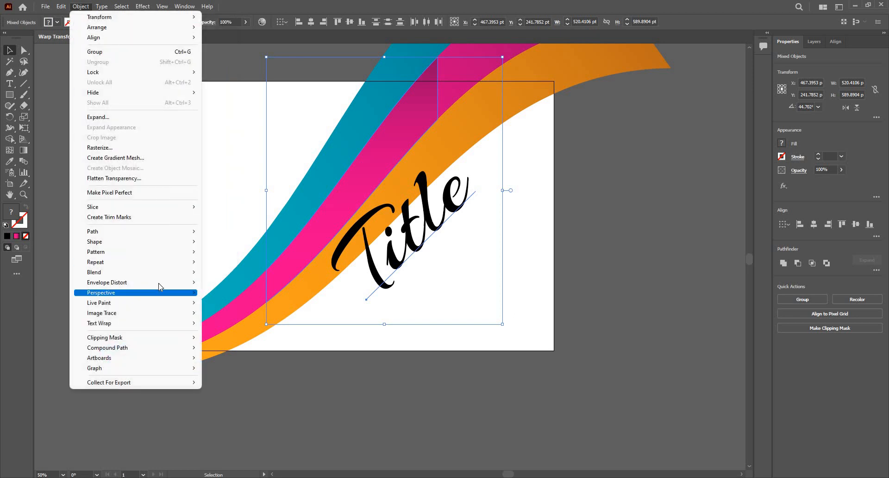
mouse_move(159, 282)
click(232, 302)
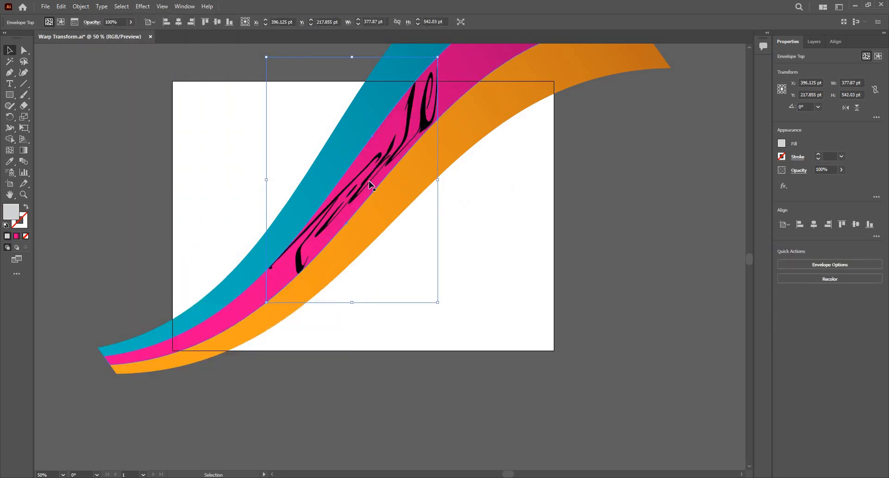
key(ctrl+shift+a)
key(ctrl+1)
scroll(348, 188, down, 2)
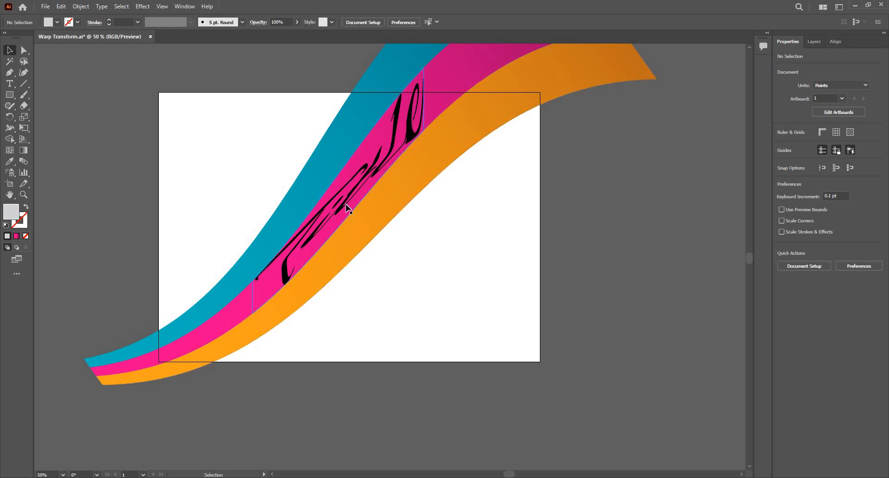
scroll(405, 177, up, 1)
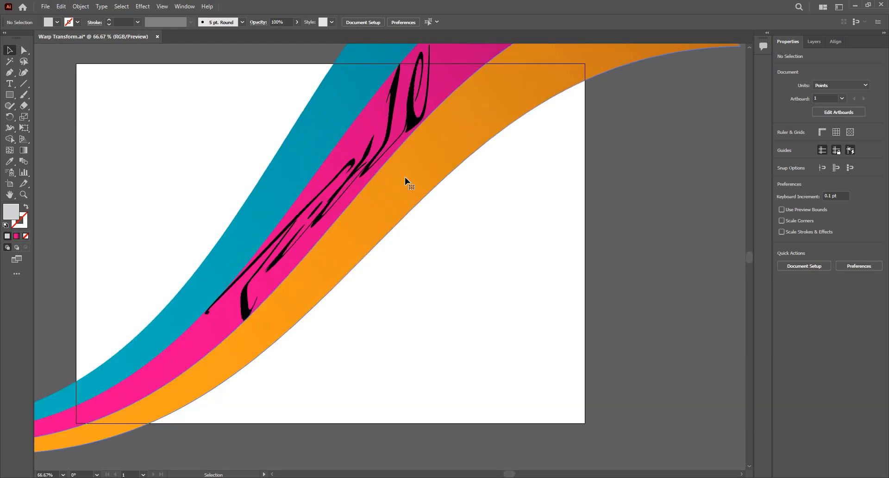
key(ctrl+z)
Step: Apply an envelope mesh with 6 rows and 6 columns to the rotated Title text
click(431, 297)
click(393, 273)
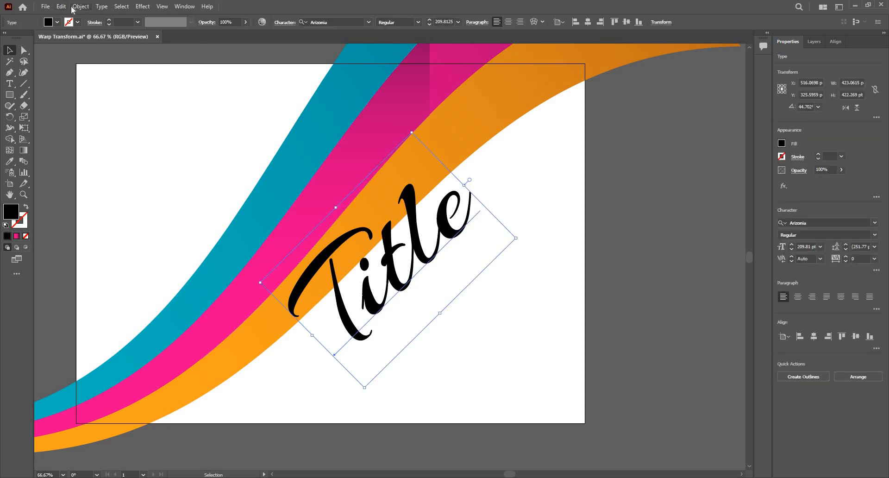
click(79, 7)
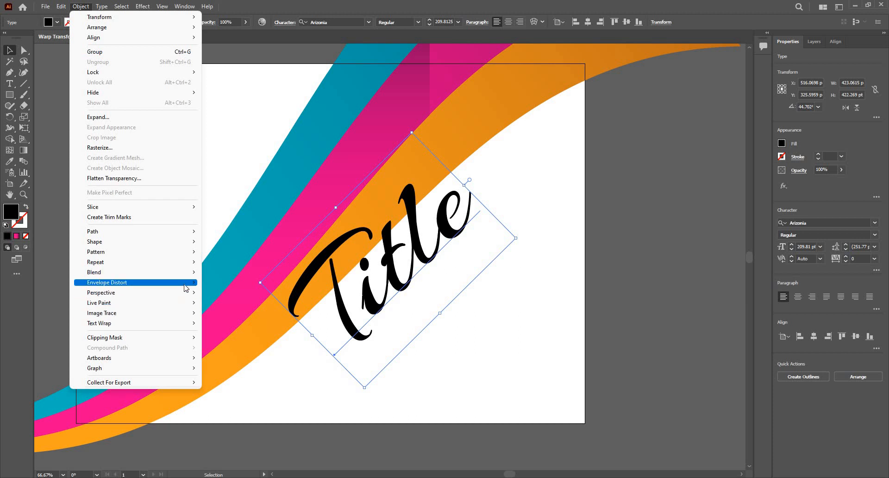
mouse_move(189, 287)
click(237, 293)
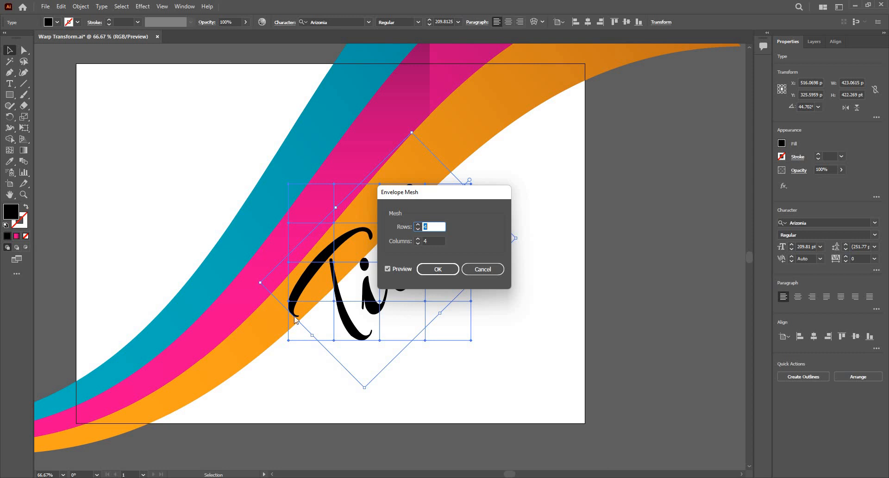
drag(417, 192, 575, 198)
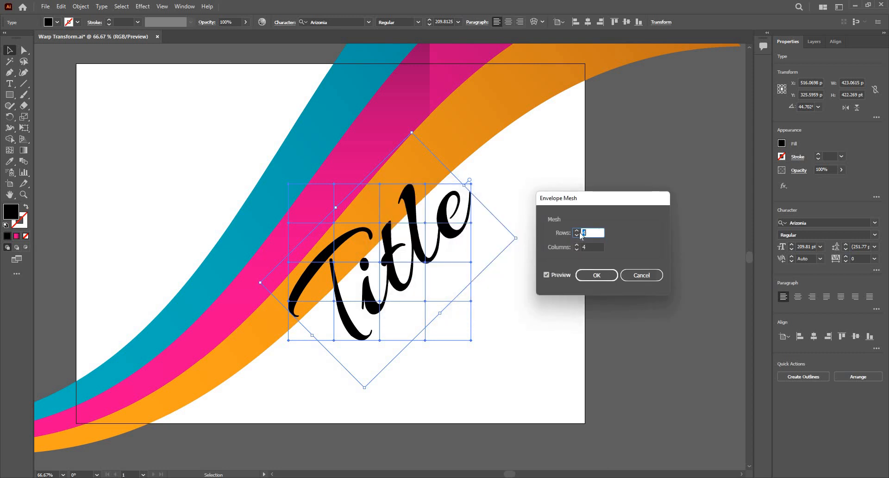
key(Up)
key(Up)
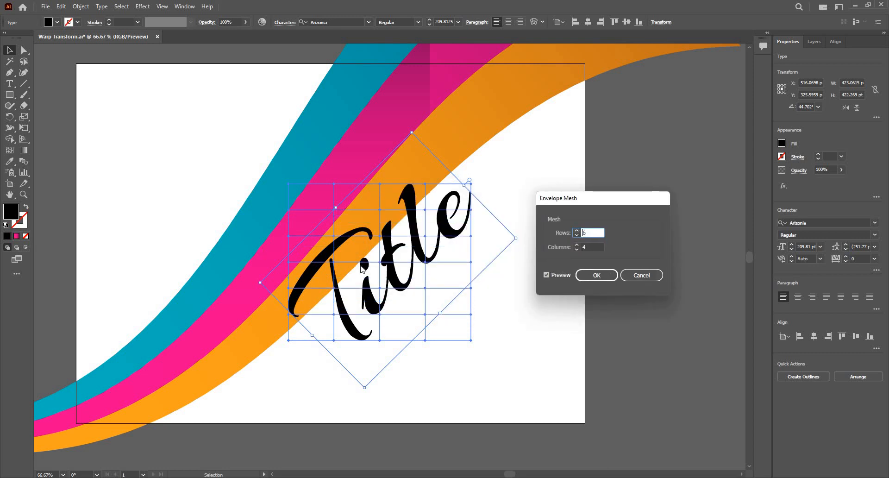
click(577, 246)
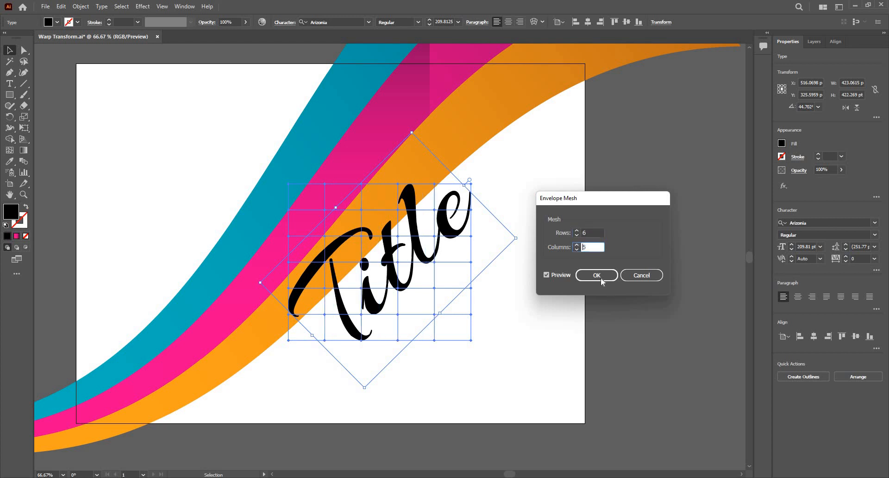
key(Up)
key(Return)
Step: Move the meshed Title up and to the left across the magenta strip, and bring it to the front
drag(346, 263, 296, 199)
drag(346, 153, 346, 154)
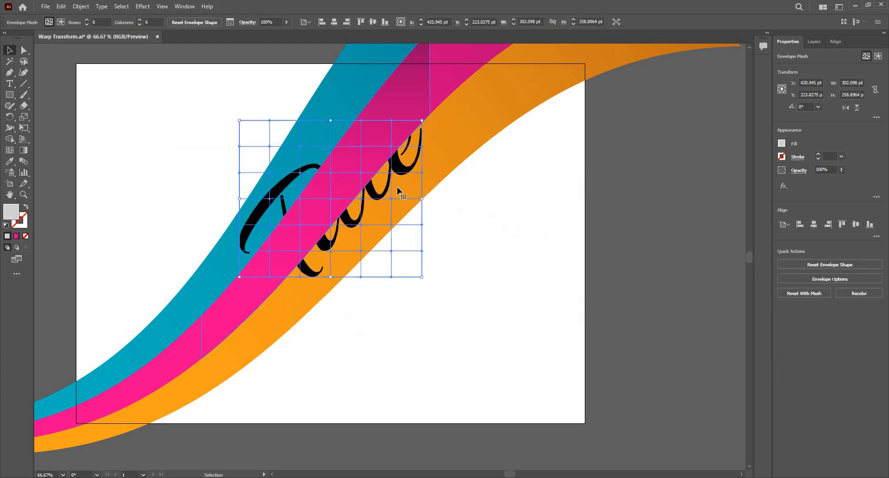
right_click(372, 203)
mouse_move(448, 313)
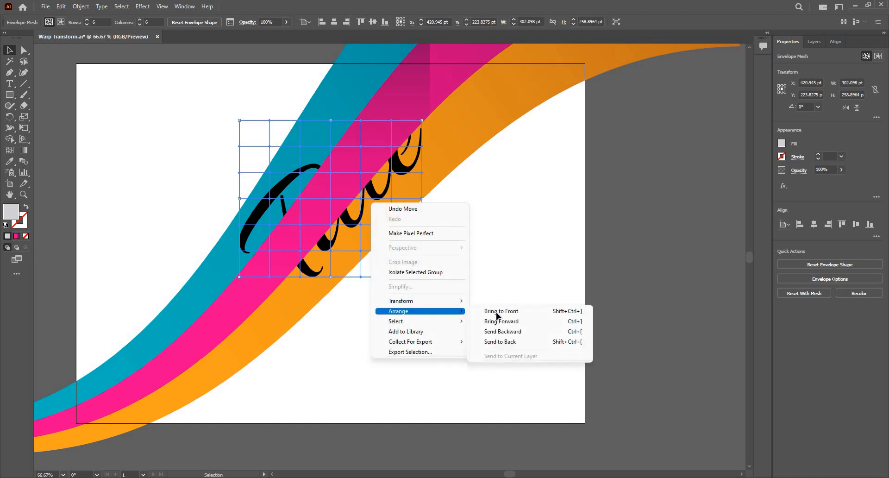
click(496, 312)
Step: Shift the whole Title mesh slightly up and to the left across the teal and magenta strips
key(ctrl+1)
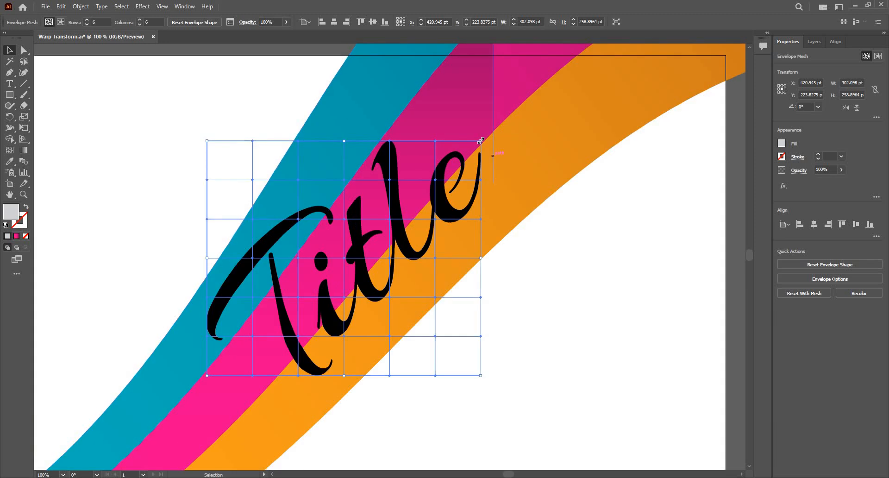
key(a)
click(480, 141)
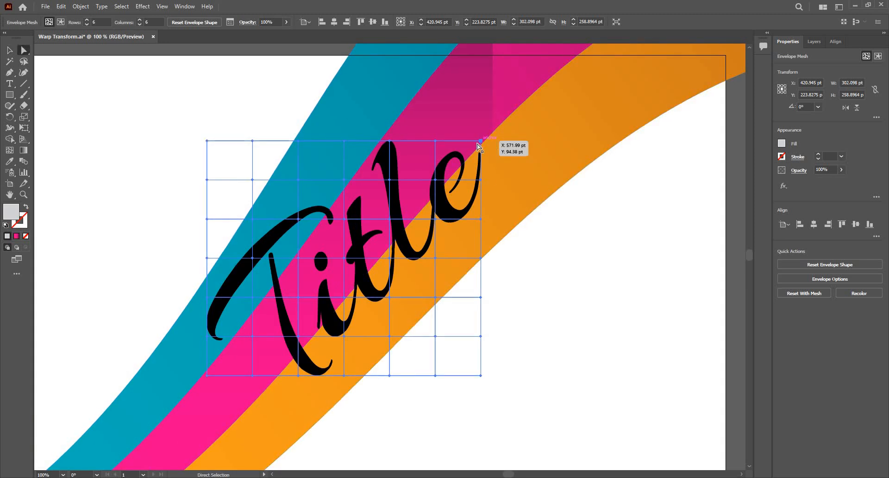
drag(486, 131, 466, 91)
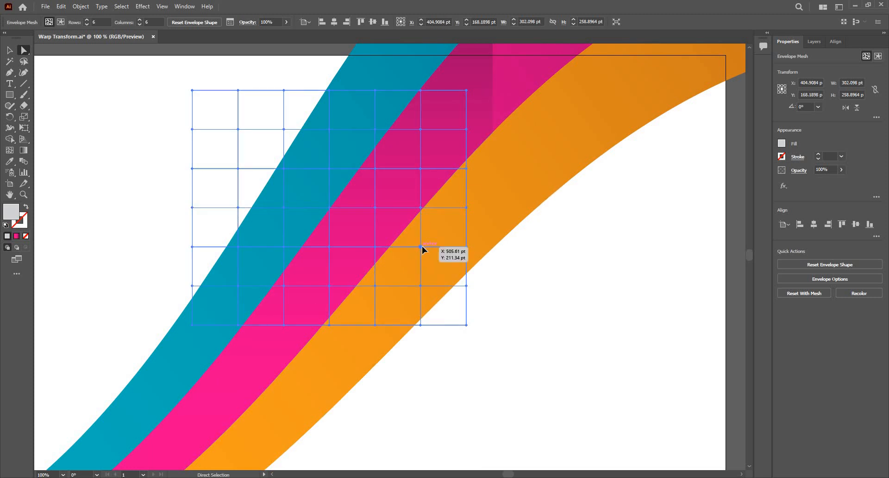
Step: Pull individual mesh points below the letters t and l to distort the Title, and try bending the T's crossbar
click(421, 247)
drag(417, 218, 418, 227)
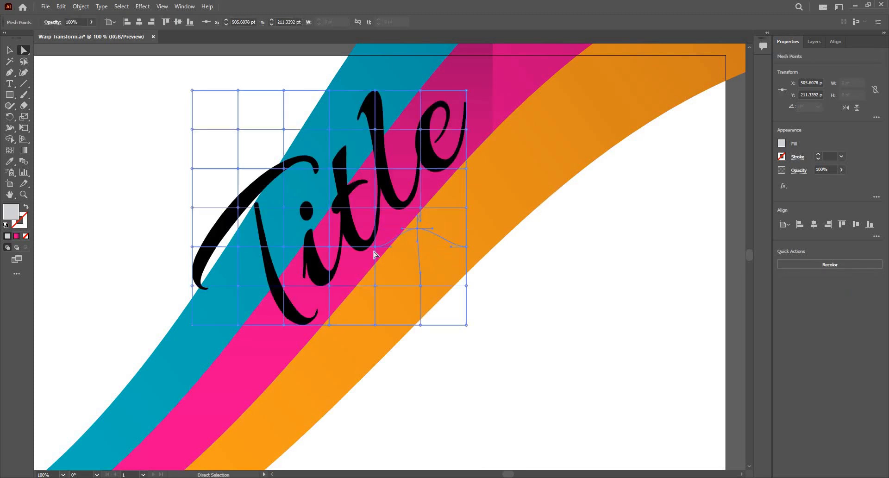
drag(375, 246, 377, 261)
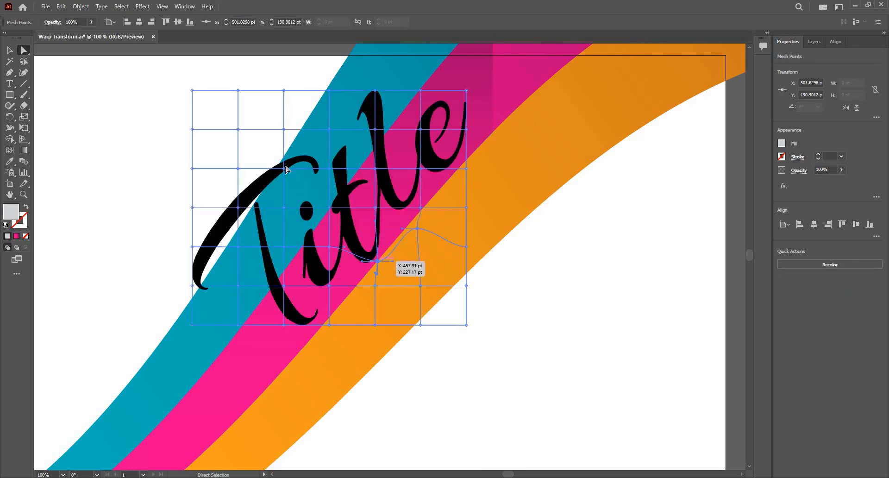
click(284, 168)
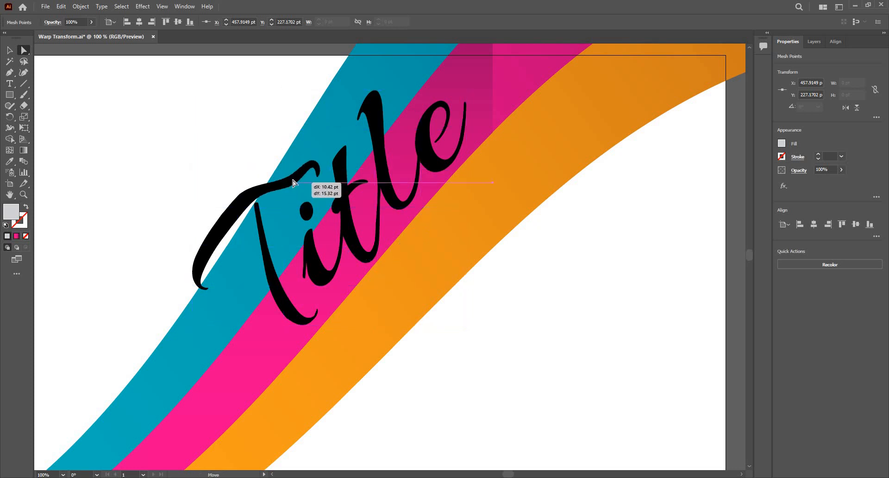
Step: Scale the Title mesh down to about 166 by 142 pt, and place it on the magenta strip rotated about 6.8°
key(v)
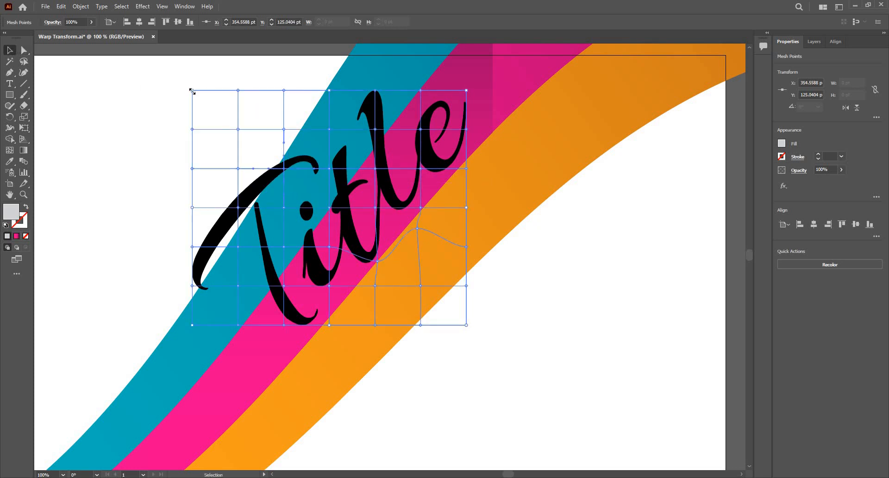
drag(192, 91, 317, 195)
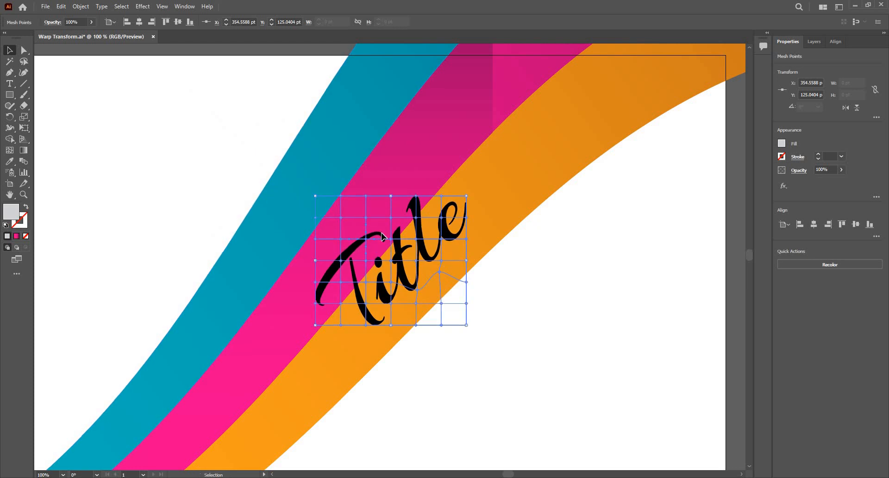
drag(473, 271, 466, 223)
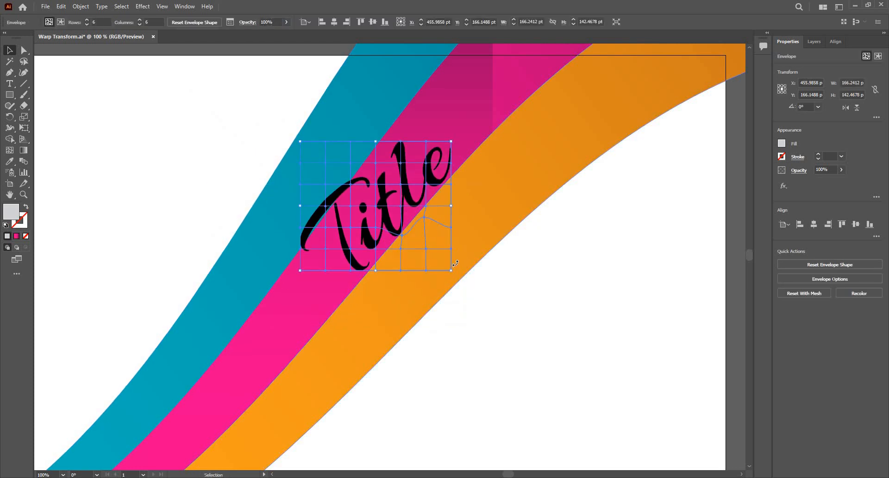
drag(460, 271, 467, 261)
Step: Pull two mesh points along the T's long curved stroke inward, toward the edge of the magenta strip
scroll(336, 225, up, 2)
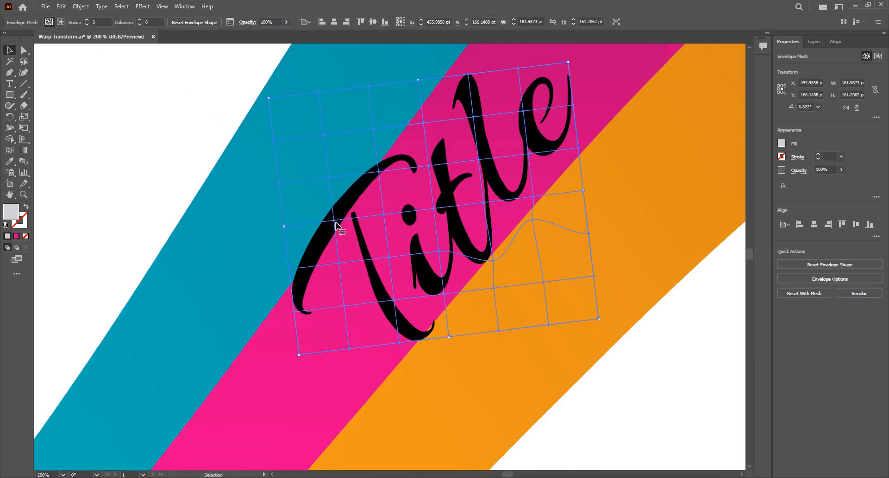
key(a)
drag(334, 220, 343, 230)
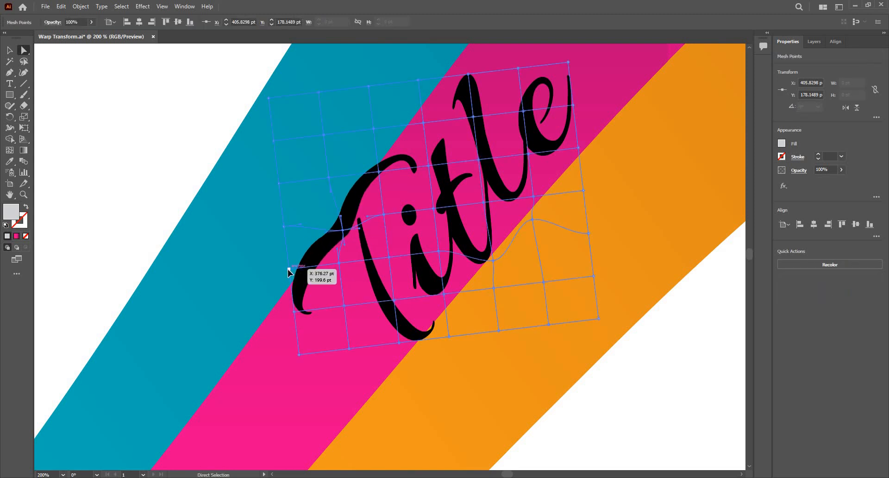
mouse_move(294, 279)
mouse_down()
mouse_move(308, 297)
mouse_move(286, 293)
mouse_up()
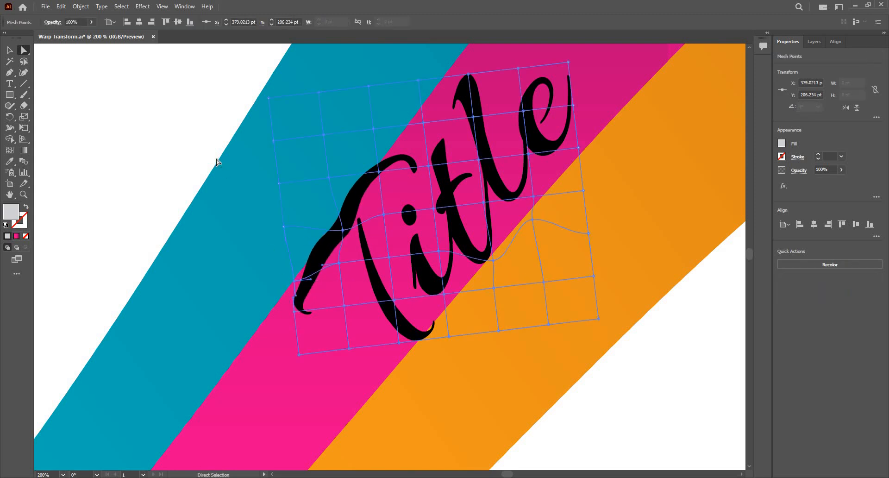
Step: Nudge the whole Title mesh slightly down and right, and lasso the mesh points around the T to shift them down about 7.4 pt
click(25, 61)
mouse_move(403, 145)
mouse_down()
mouse_move(305, 181)
mouse_move(275, 261)
mouse_move(333, 344)
mouse_move(402, 225)
mouse_move(388, 253)
mouse_move(348, 235)
mouse_up()
key(v)
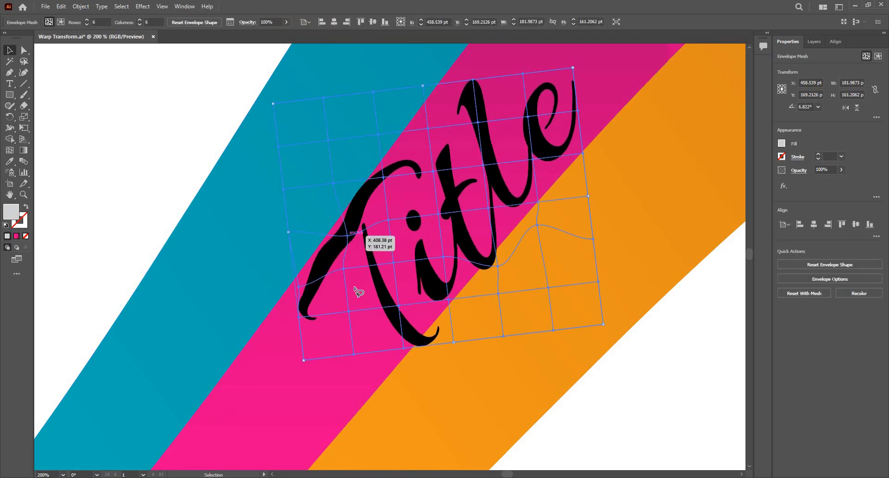
key(q)
mouse_move(292, 266)
mouse_down()
mouse_move(349, 333)
mouse_move(351, 237)
mouse_up()
click(254, 183)
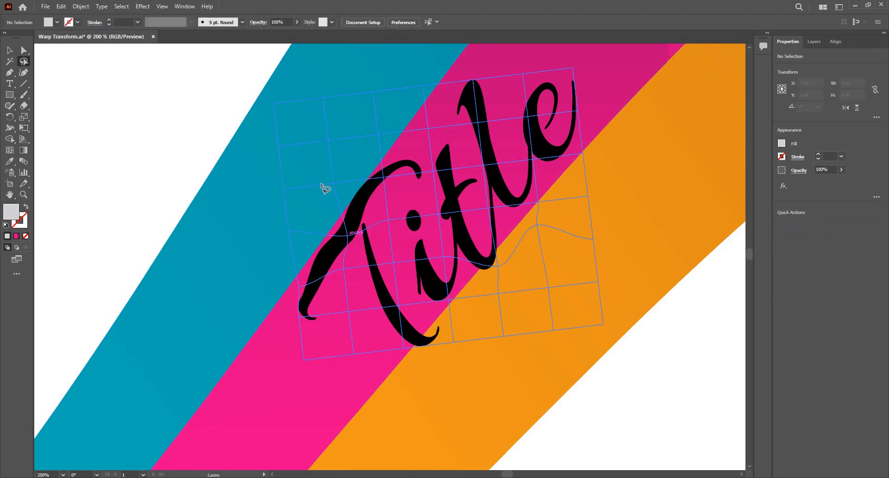
mouse_move(272, 262)
mouse_down()
mouse_move(297, 327)
mouse_move(392, 278)
mouse_move(391, 248)
mouse_move(349, 254)
mouse_up()
key(a)
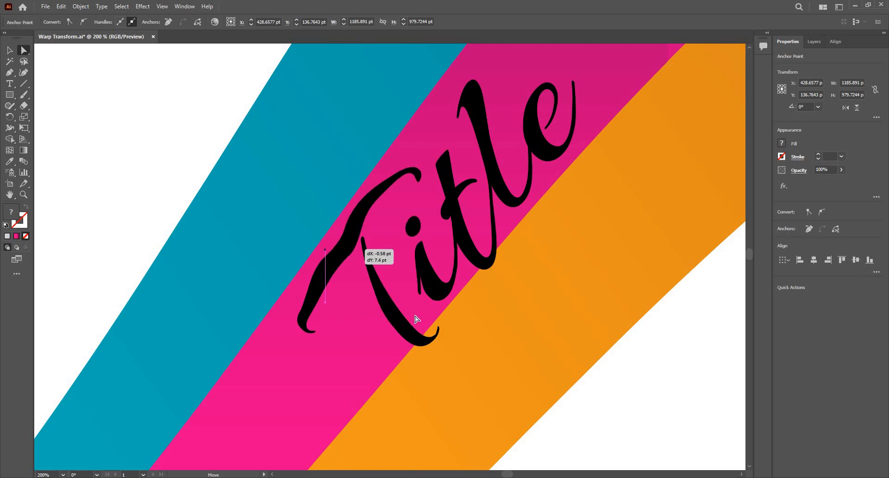
Step: Pull the mesh points at the T's foot and below the t up to the strip's orange edge, and raise the top of the l
drag(457, 342, 438, 327)
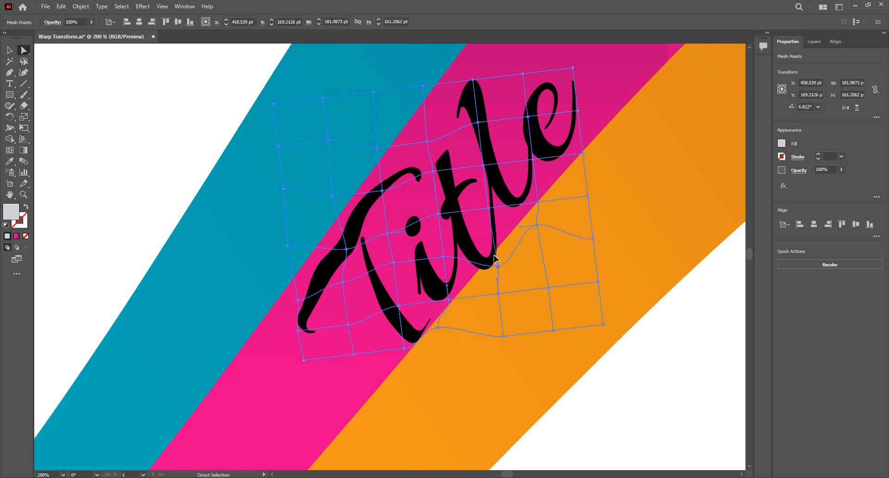
drag(497, 267, 465, 55)
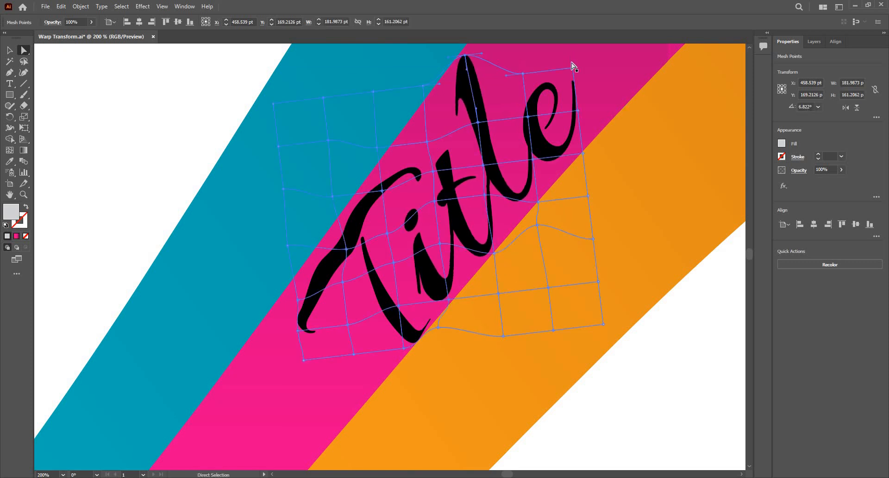
drag(577, 44, 575, 201)
scroll(293, 184, down, 2)
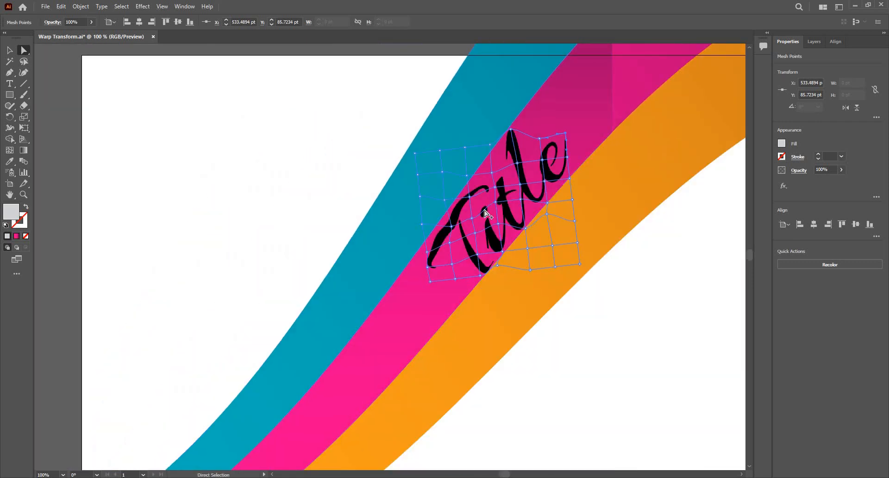
Step: Reshape the T's long curved stroke by pulling its mesh points outward so it follows the blue edge of the magenta strip
scroll(451, 236, up, 1)
scroll(451, 236, up, 2)
drag(453, 235, 437, 231)
click(376, 310)
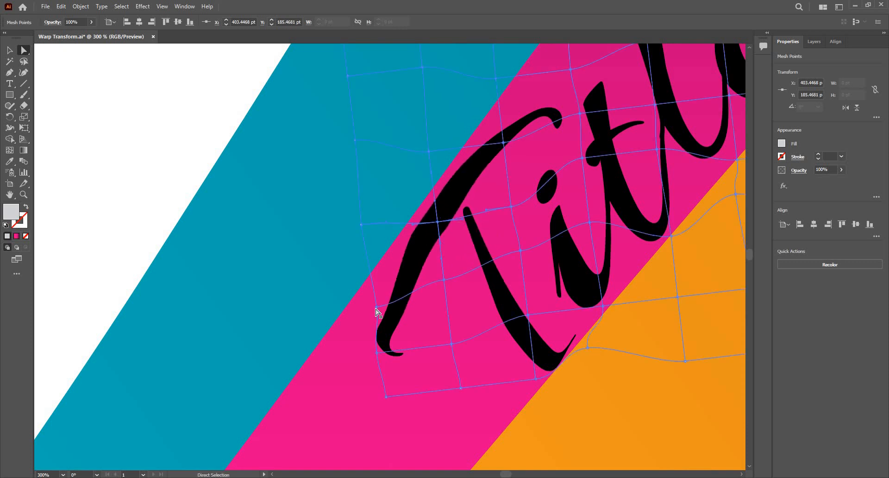
drag(377, 310, 365, 310)
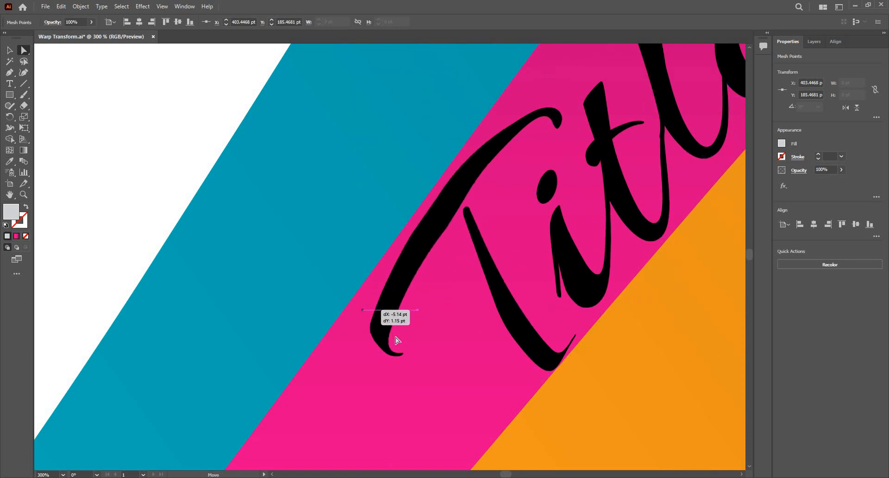
drag(377, 353, 375, 358)
click(504, 143)
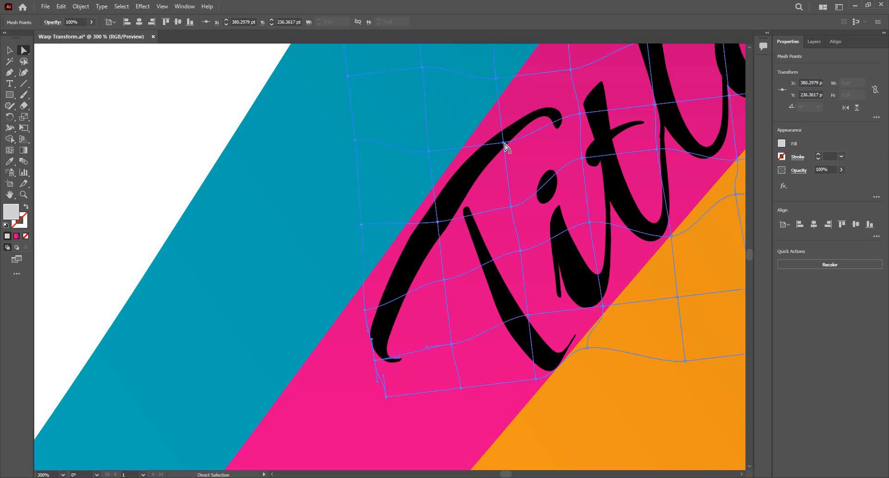
mouse_move(505, 143)
mouse_down()
mouse_move(433, 224)
mouse_move(436, 217)
mouse_up()
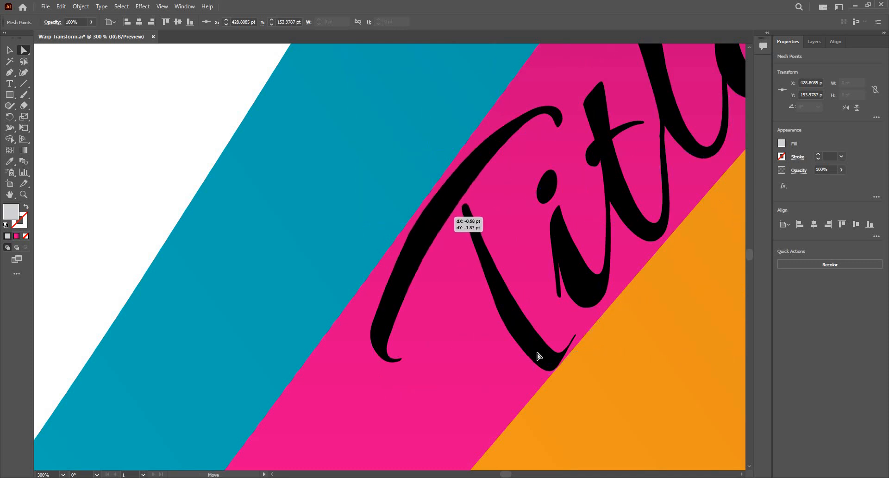
Step: Adjust the mesh point at the top of the t and raise the mesh corner above the e, leaving the Title deselected
scroll(526, 124, down, 2)
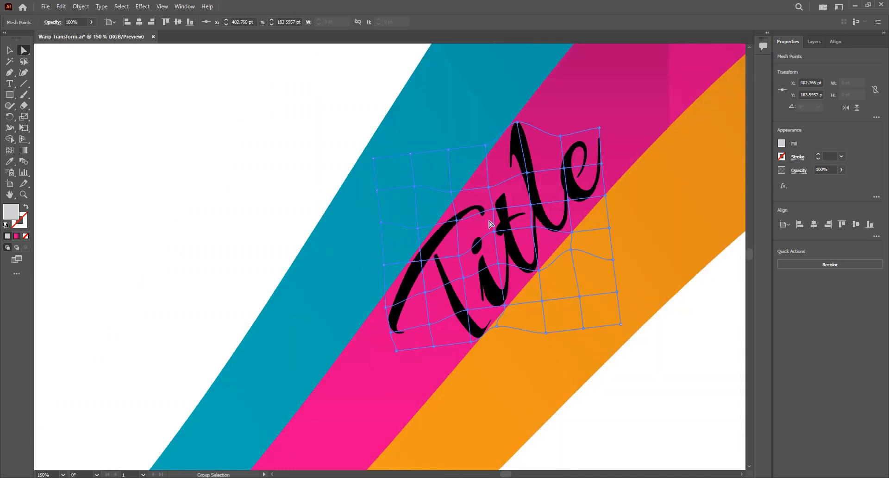
scroll(489, 225, up, 1)
drag(480, 239, 606, 190)
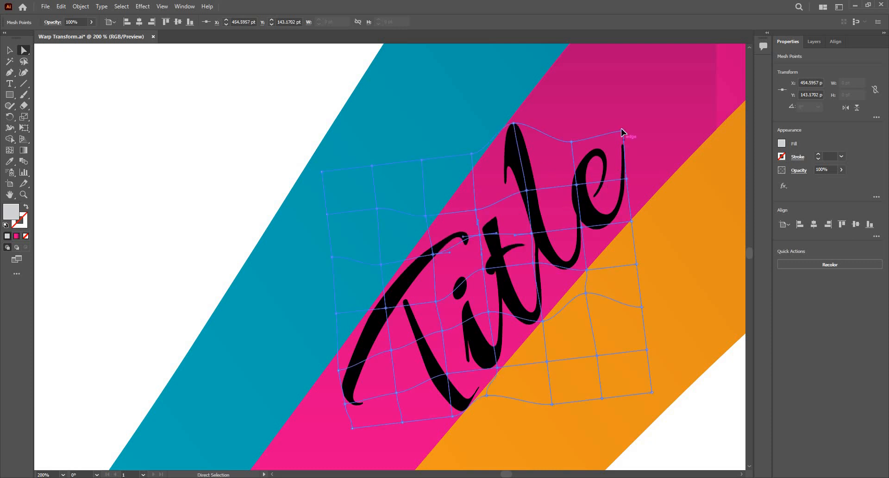
drag(622, 133, 622, 118)
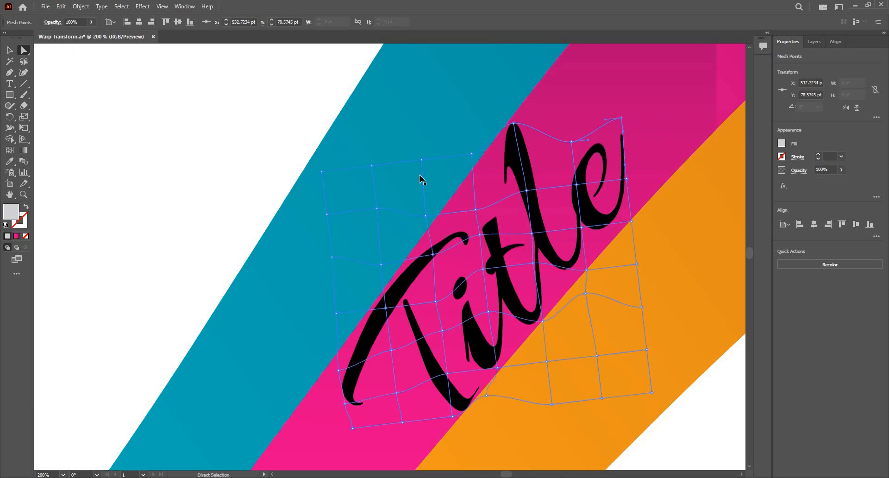
key(v)
scroll(419, 179, down, 3)
click(291, 211)
scroll(292, 210, down, 1)
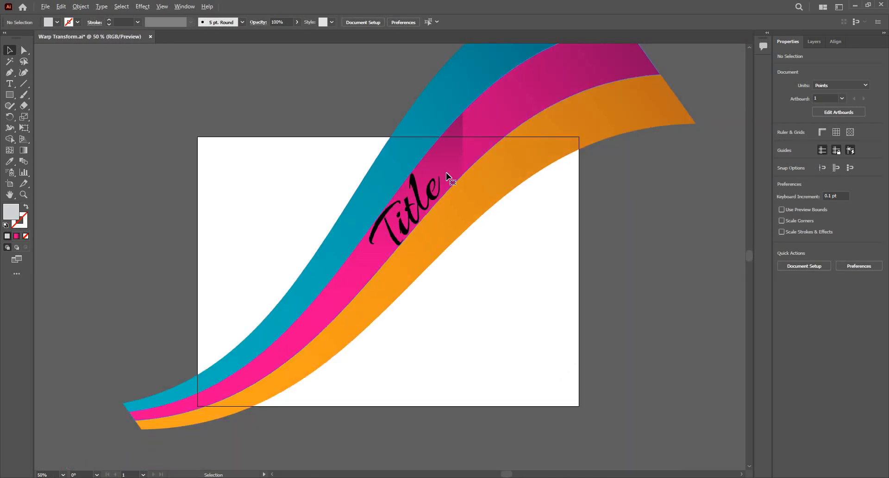
Step: Clear the artboard by deleting the spare magenta shape, the ribbon and the Title
scroll(446, 173, up, 1)
mouse_move(449, 156)
mouse_down()
mouse_move(576, 269)
mouse_move(602, 276)
mouse_up()
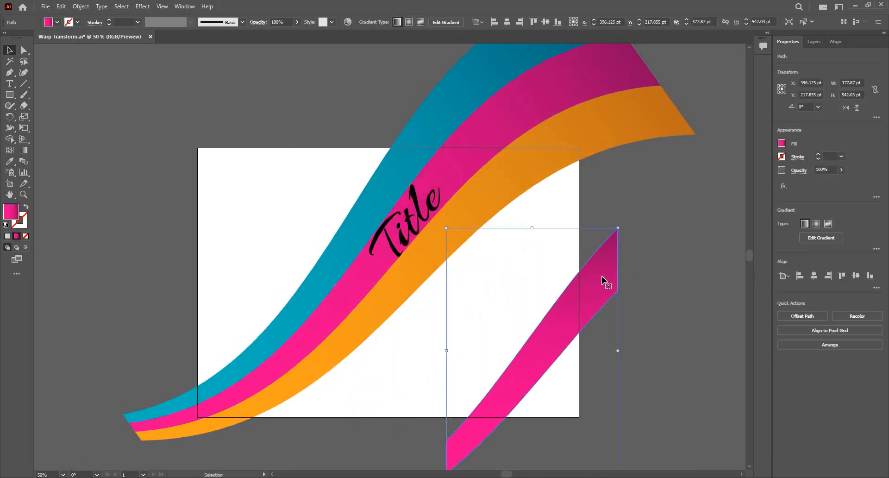
key(Delete)
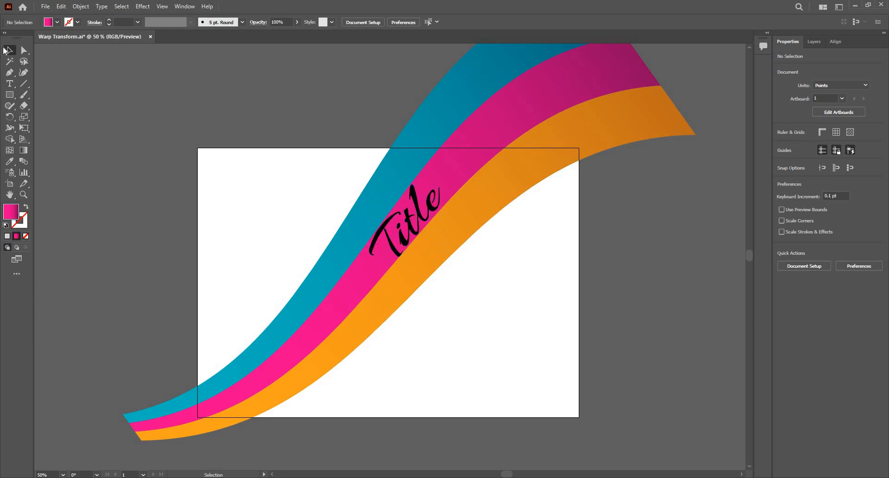
drag(290, 125, 519, 351)
key(Delete)
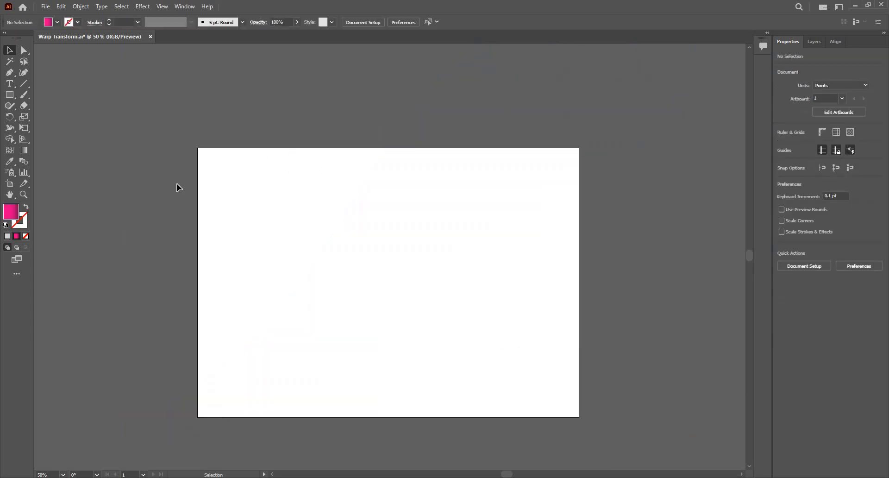
Step: Draw a horizontal line about 579 pt long across the empty artboard and give it a black stroke
click(24, 84)
drag(236, 256, 499, 259)
key(ctrl+1)
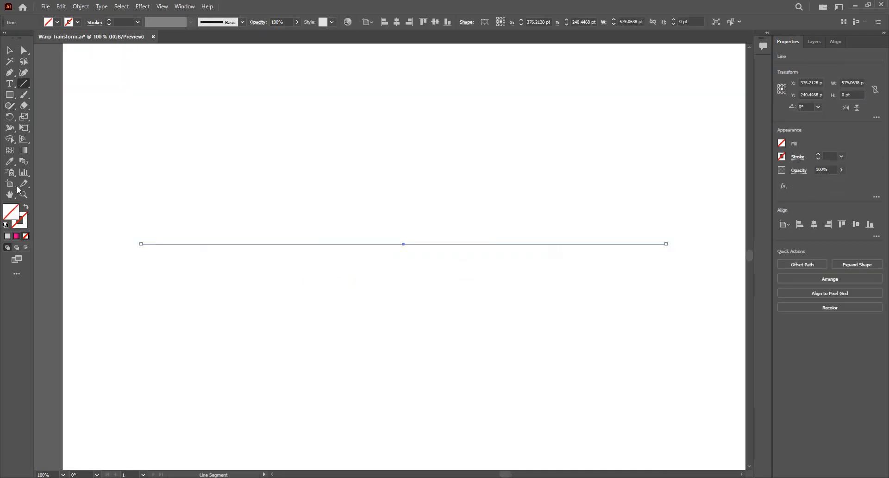
double_click(21, 222)
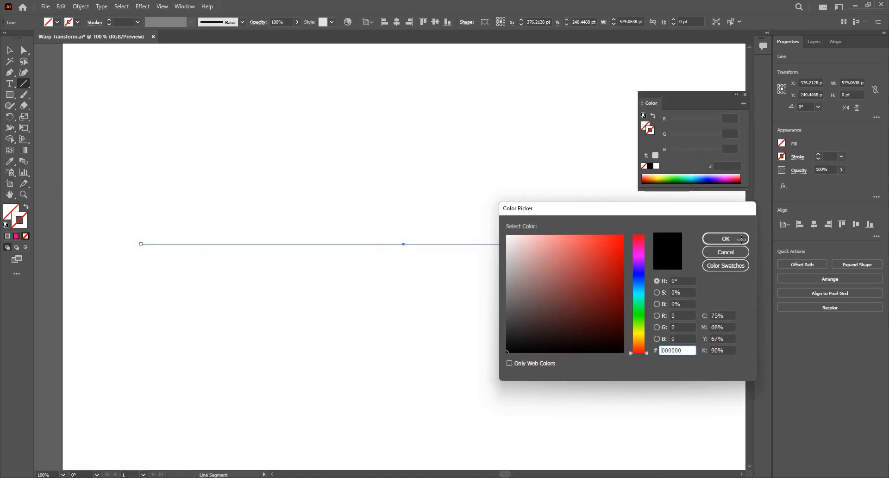
key(Return)
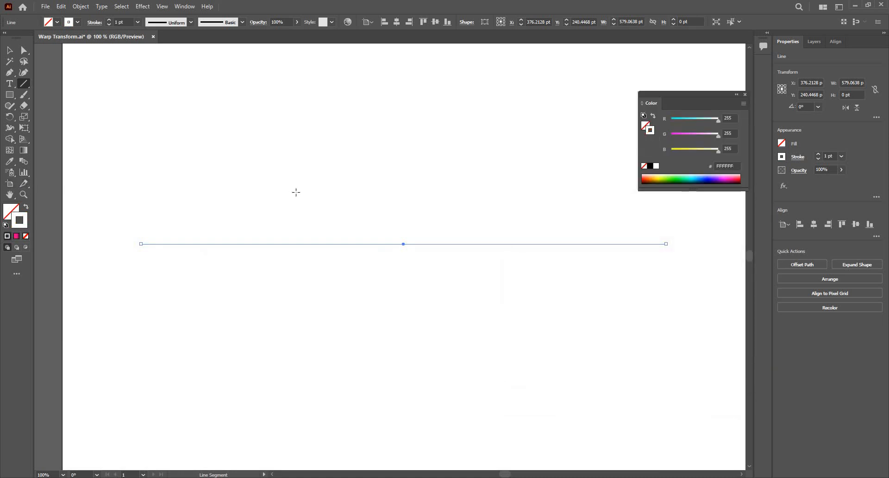
click(650, 166)
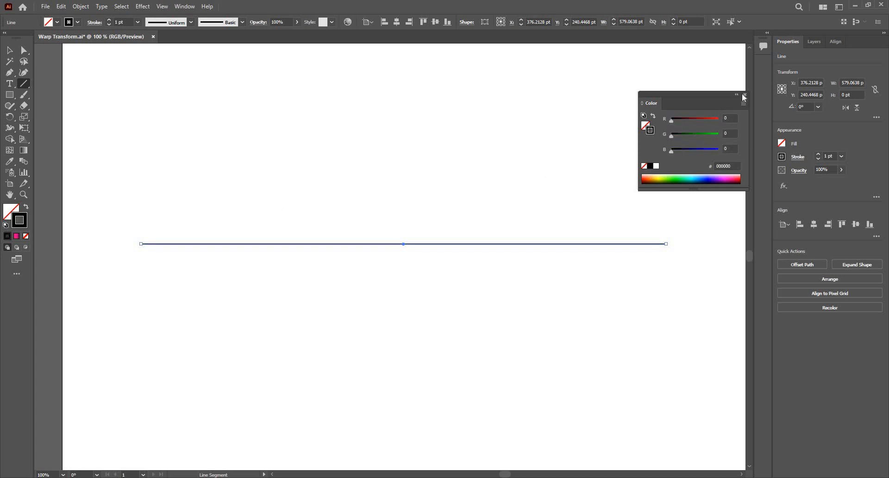
key(F6)
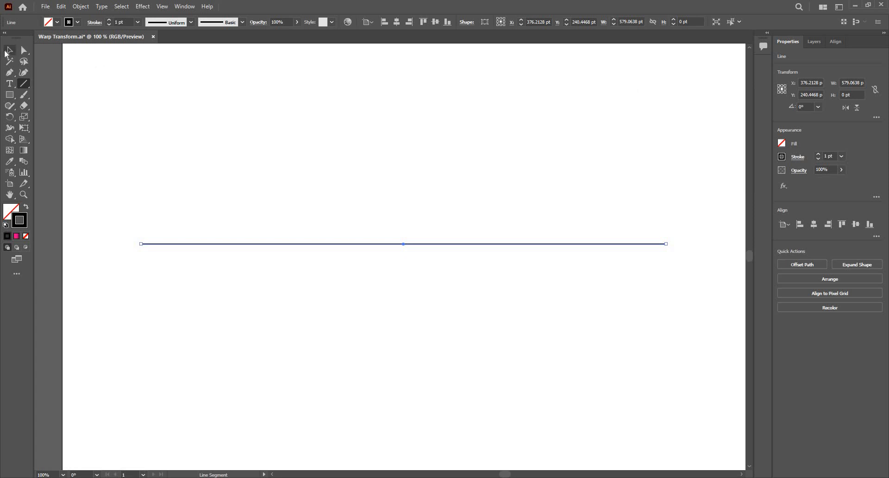
Step: Draw a narrow upright ellipse about 16 by 63 pt just above the line, near its left end
scroll(195, 273, up, 1)
drag(216, 209, 259, 246)
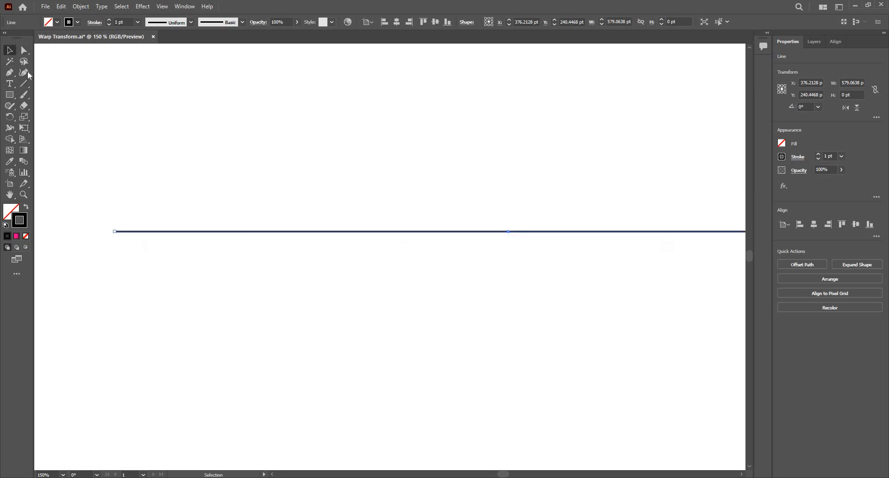
click(9, 98)
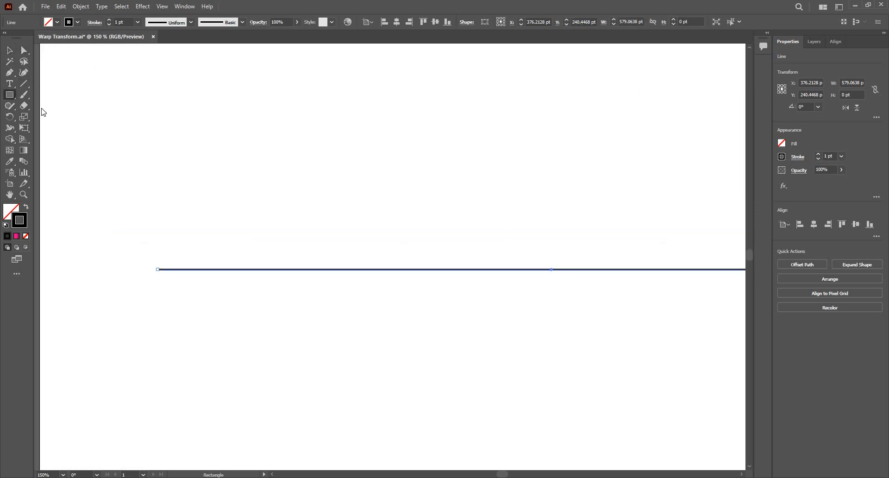
key(l)
drag(249, 170, 272, 258)
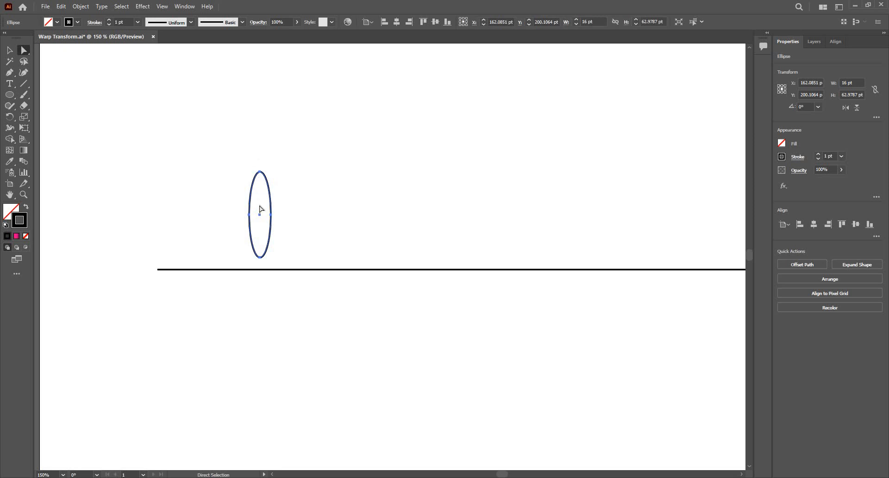
Step: Convert the ellipse's top and bottom anchor points to corners to form a pointed leaf
drag(262, 240, 262, 263)
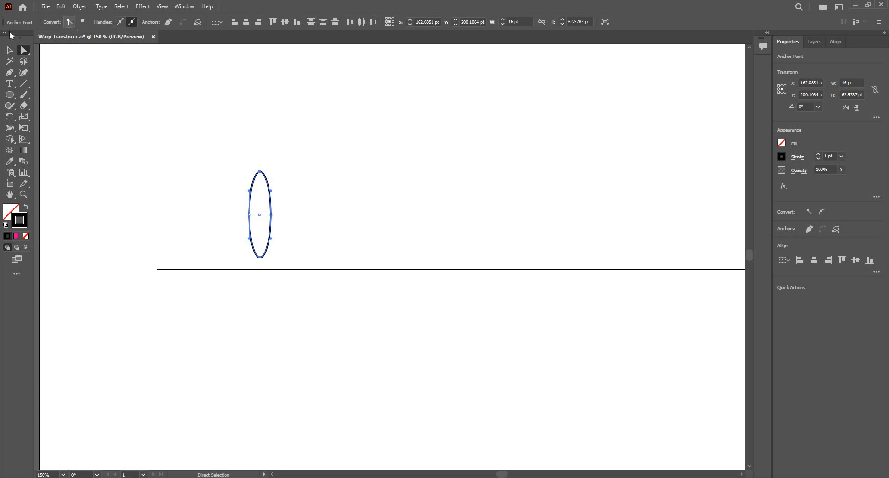
click(70, 22)
key(v)
click(183, 204)
scroll(183, 232, down, 2)
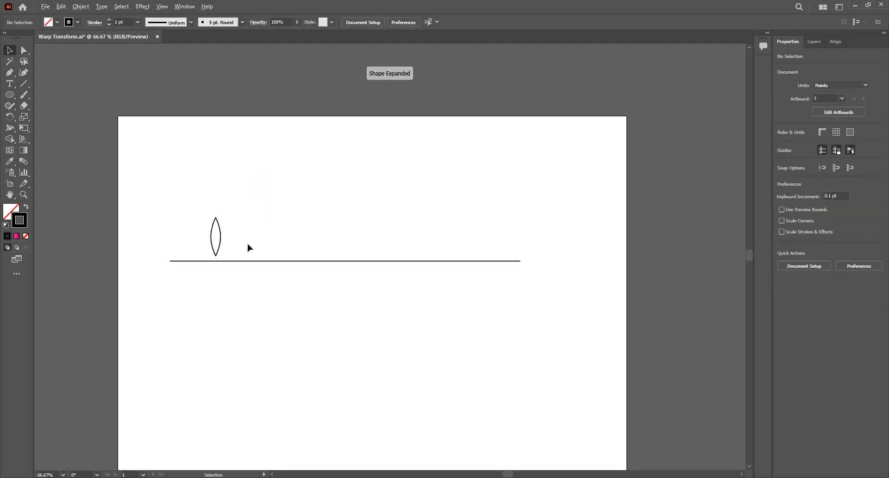
scroll(185, 198, up, 1)
Step: Rotate the leaf to 315° and place its lower tip on the line
click(246, 230)
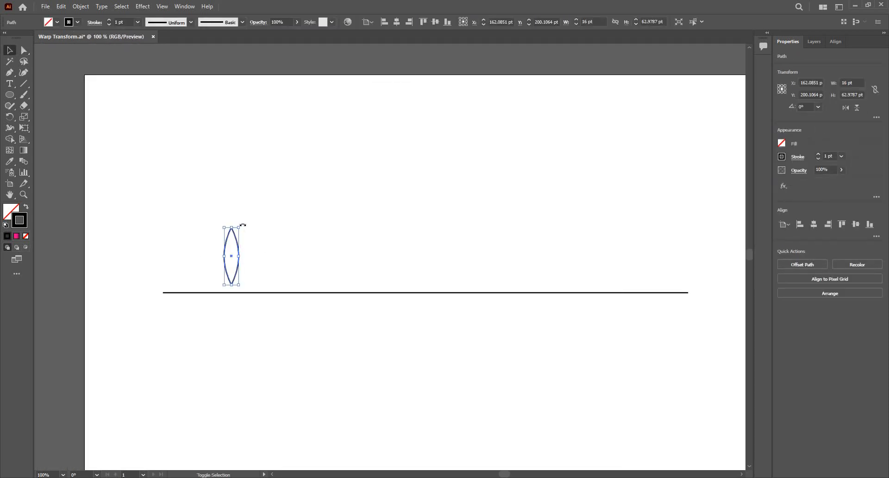
drag(251, 237, 256, 268)
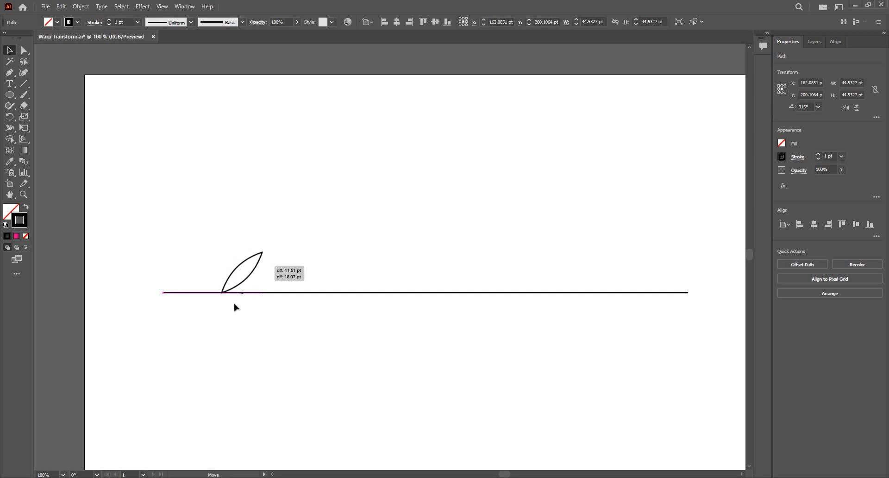
drag(234, 307, 236, 302)
key(ctrl+plus)
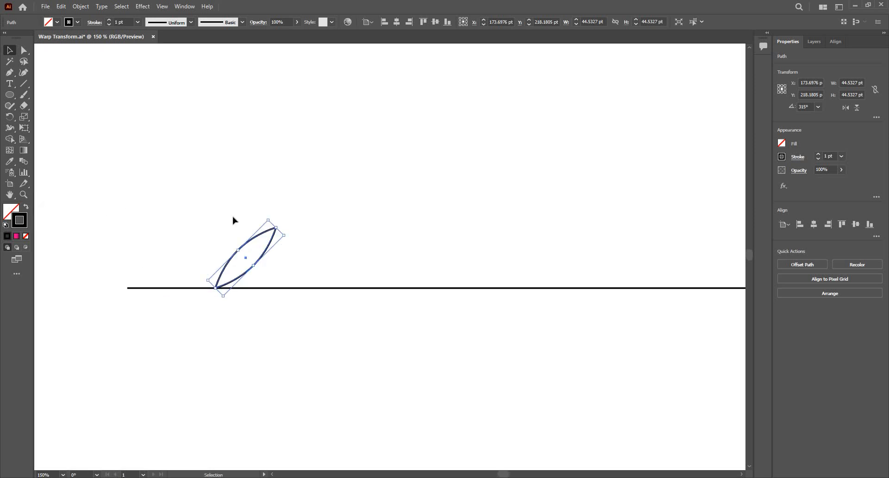
Step: Swap the leaf's fill and stroke so that it has a solid black fill and no stroke
key(shift+x)
click(232, 238)
key(ctrl+minus)
click(241, 232)
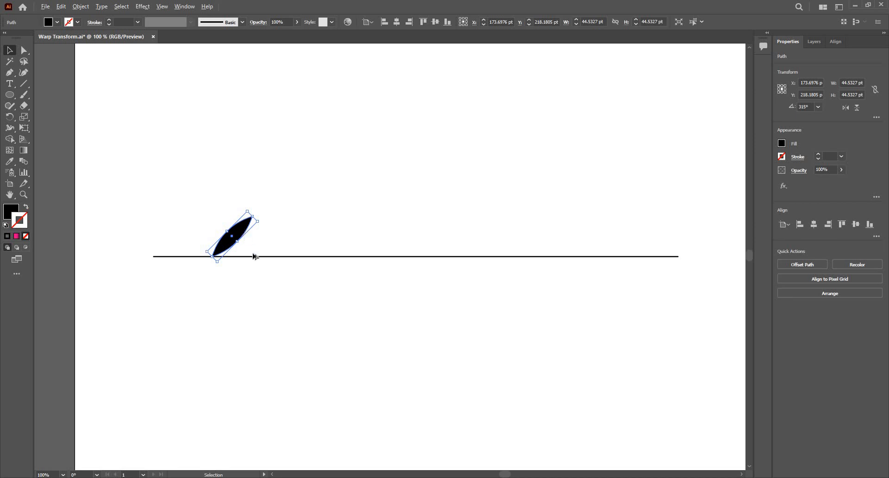
Step: Duplicate the leaf below the line at 225° and align it directly under the upper leaf, with both tips meeting on the line
drag(253, 256, 269, 267)
mouse_move(251, 315)
mouse_down()
mouse_move(266, 290)
mouse_move(284, 288)
mouse_up()
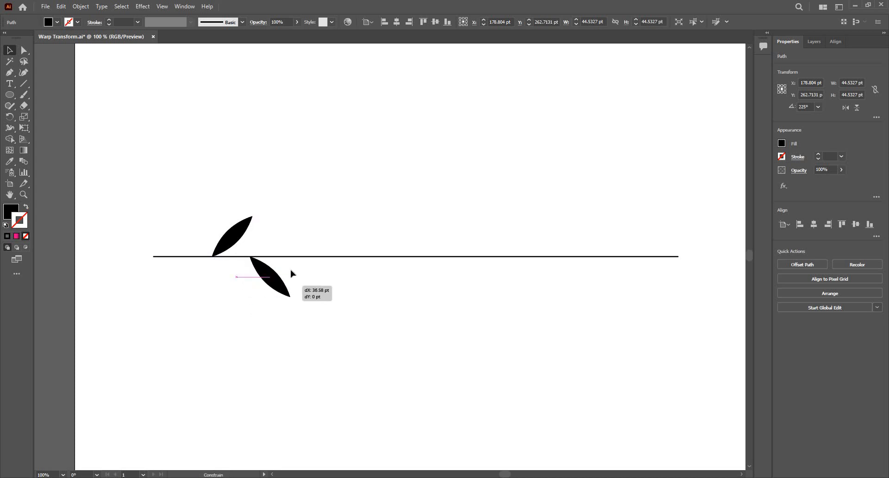
drag(307, 205, 308, 206)
click(272, 222)
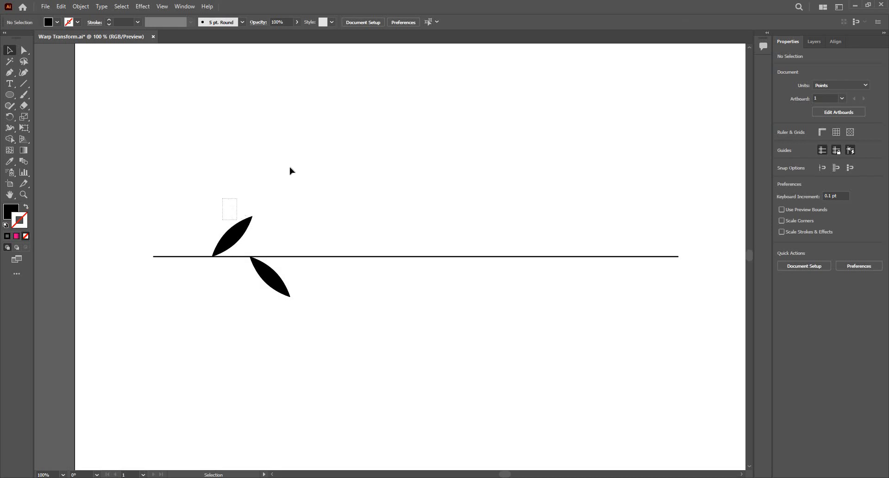
click(268, 276)
drag(242, 285, 223, 200)
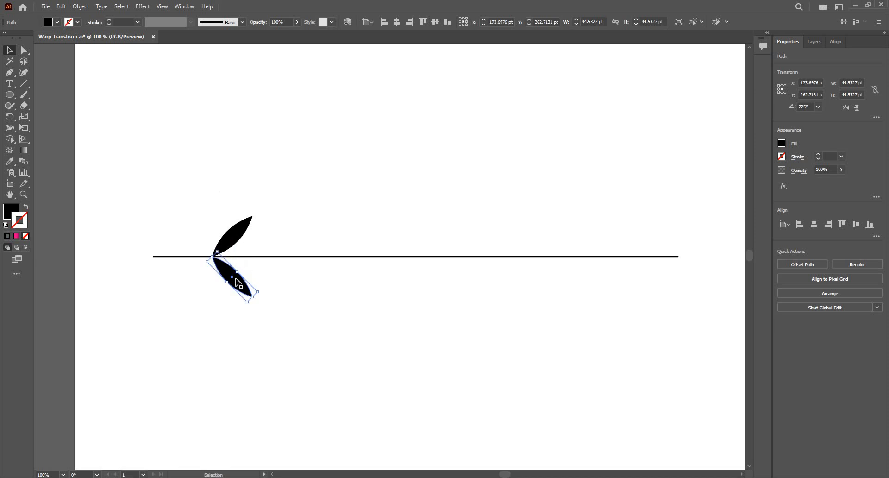
Step: Select both leaves, copy the pair about 84 pt to the right along the line, and repeat the copy five more times
shift+click(237, 281)
click(235, 234)
shift+click(237, 283)
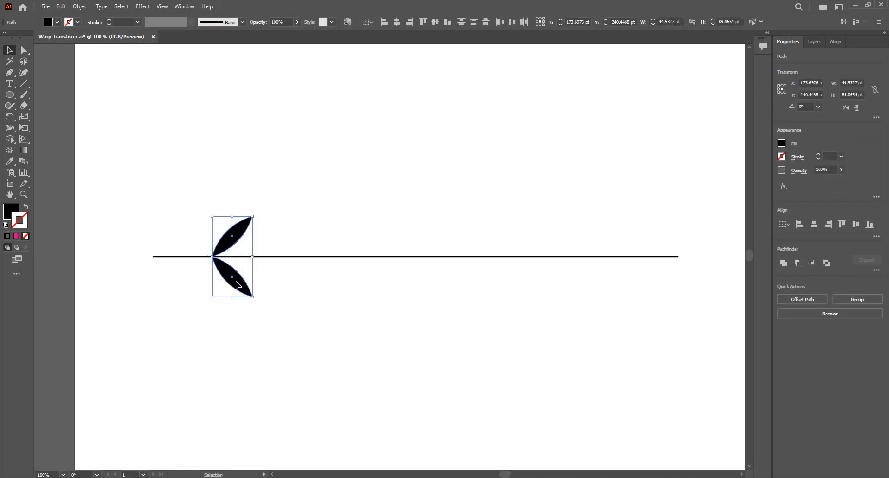
drag(239, 291, 313, 293)
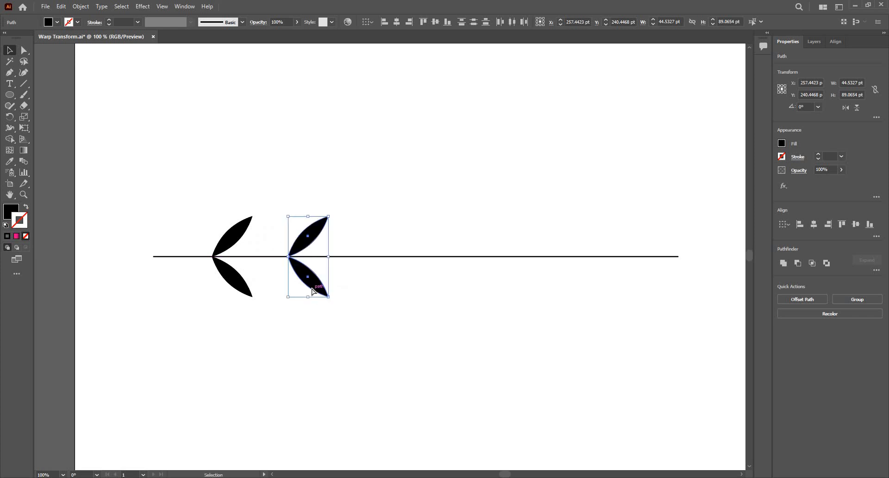
key(ctrl+d)
key(ctrl+d)
key(ctrl+d)
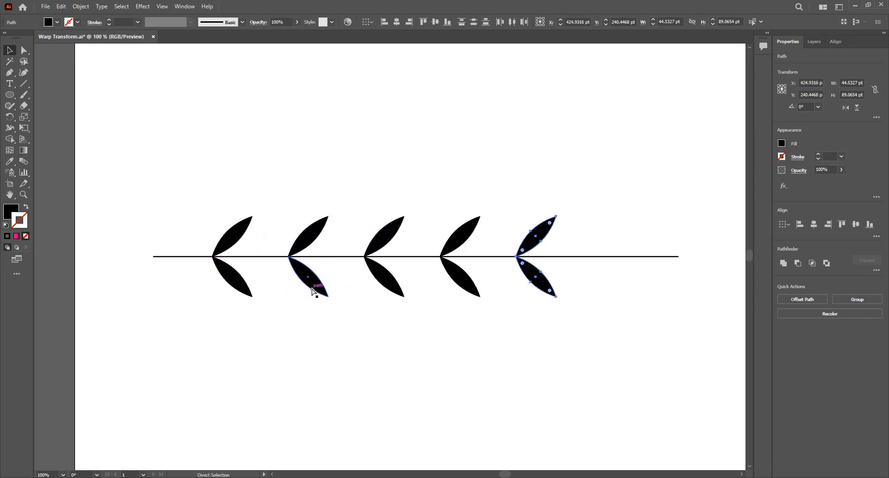
key(ctrl+d)
key(ctrl+d)
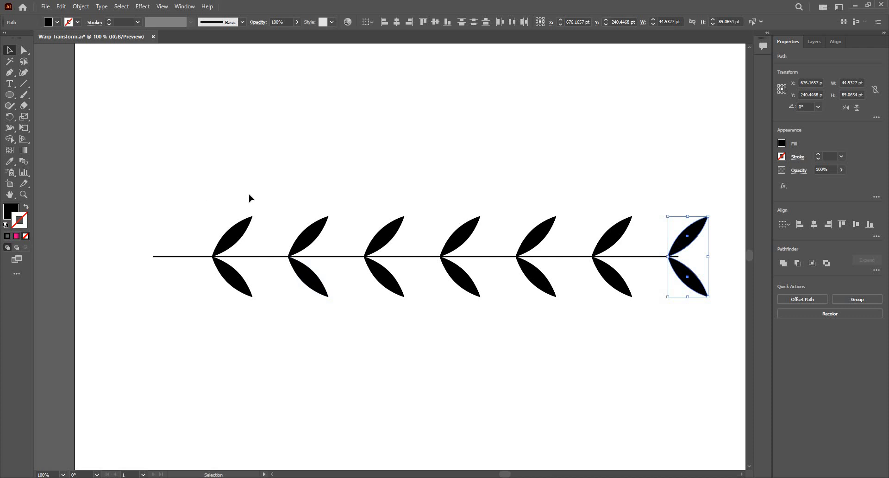
Step: Extend the branch's line horizontally past the last leaf pair by moving its end point about 50 pt outward
scroll(214, 182, down, 2)
scroll(207, 179, up, 1)
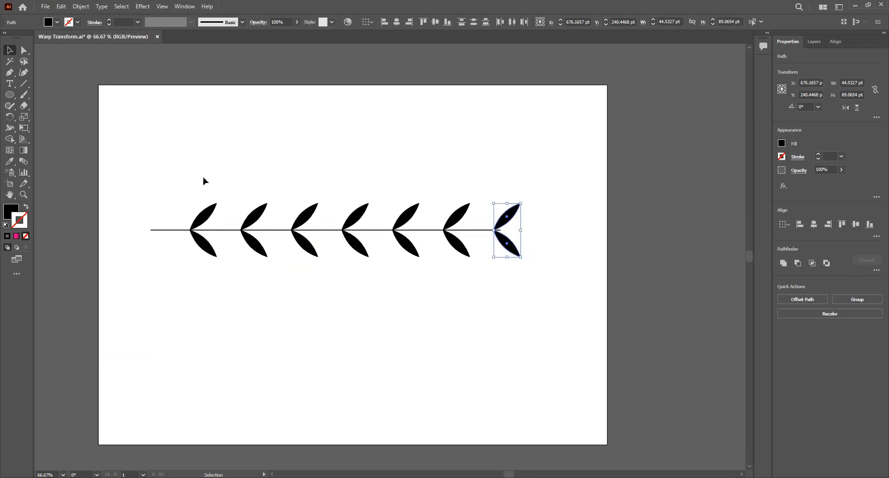
scroll(554, 250, up, 3)
click(554, 251)
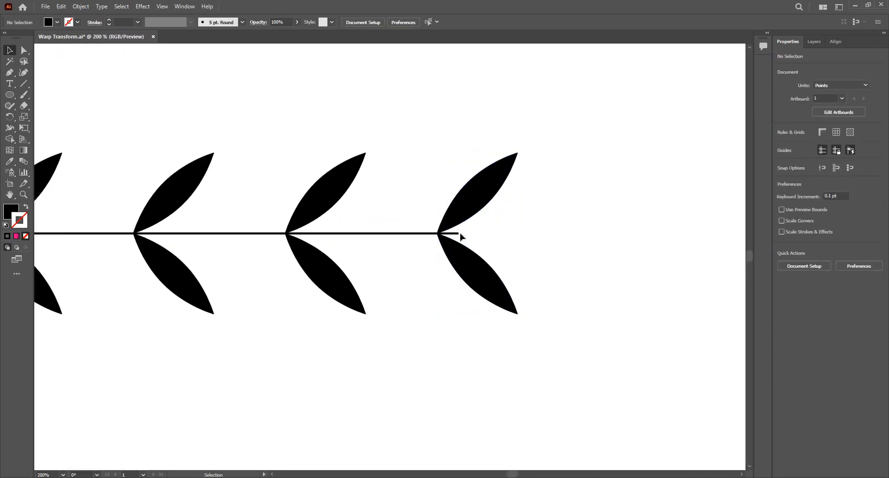
click(460, 233)
key(a)
drag(460, 235, 548, 236)
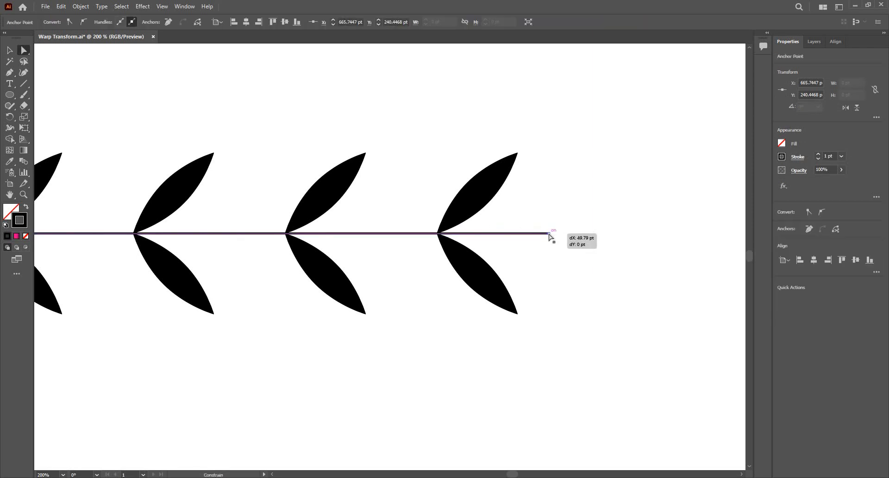
Step: Copy the last upper leaf, rotate the copy to 270° so it lies flat, and place its tip on the line's extended end
scroll(389, 211, down, 3)
scroll(443, 211, up, 1)
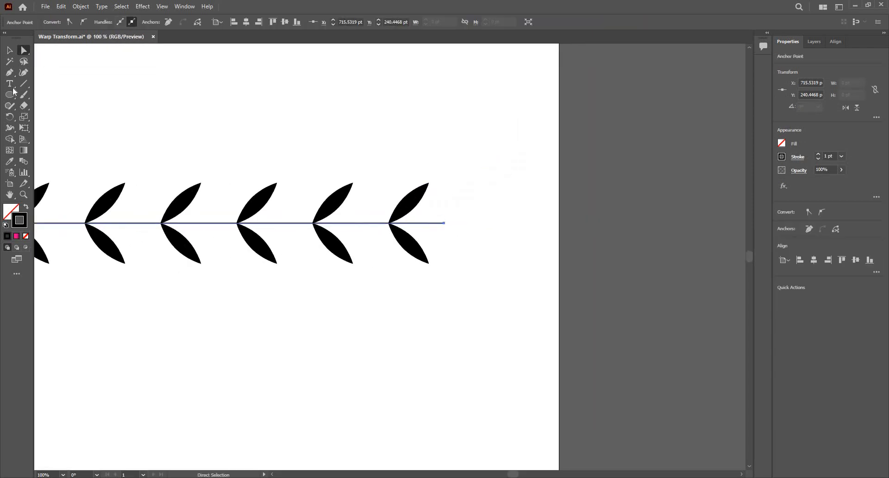
click(10, 95)
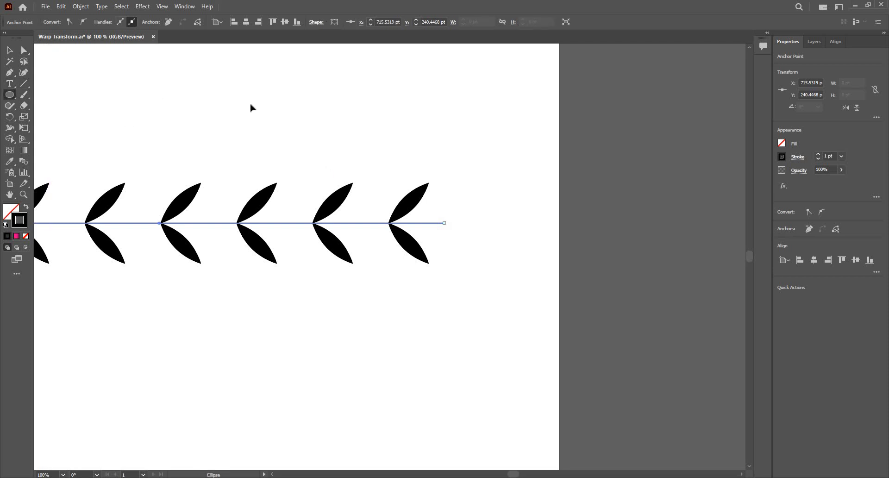
key(v)
click(410, 205)
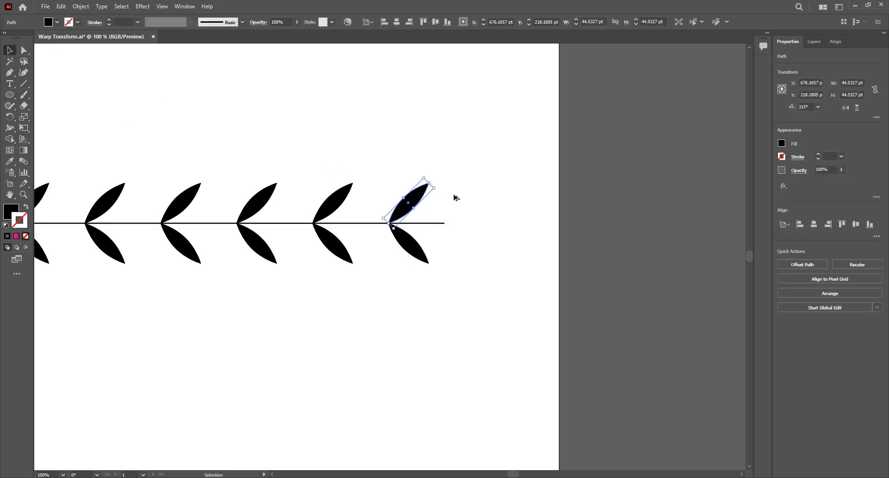
drag(431, 189, 486, 244)
scroll(492, 193, up, 2)
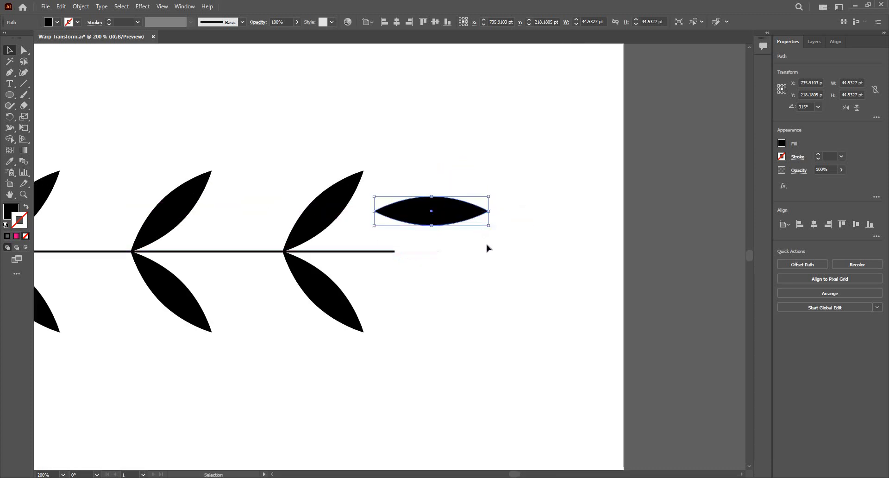
drag(471, 213, 488, 254)
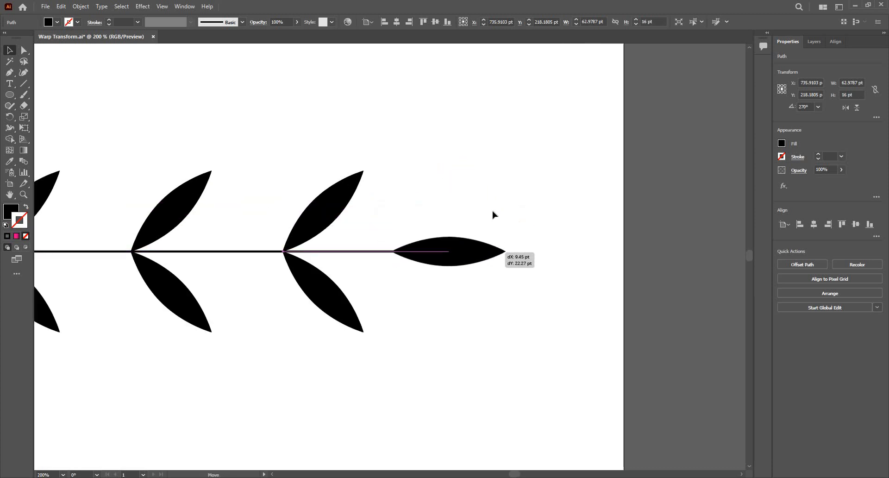
click(485, 198)
scroll(485, 198, down, 4)
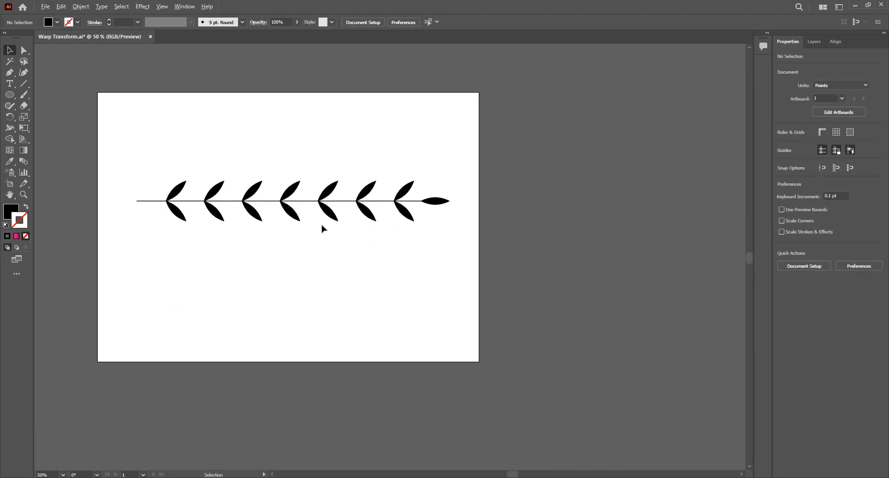
Step: Group the line and all the leaves into one object
key(ctrl+a)
scroll(345, 179, up, 1)
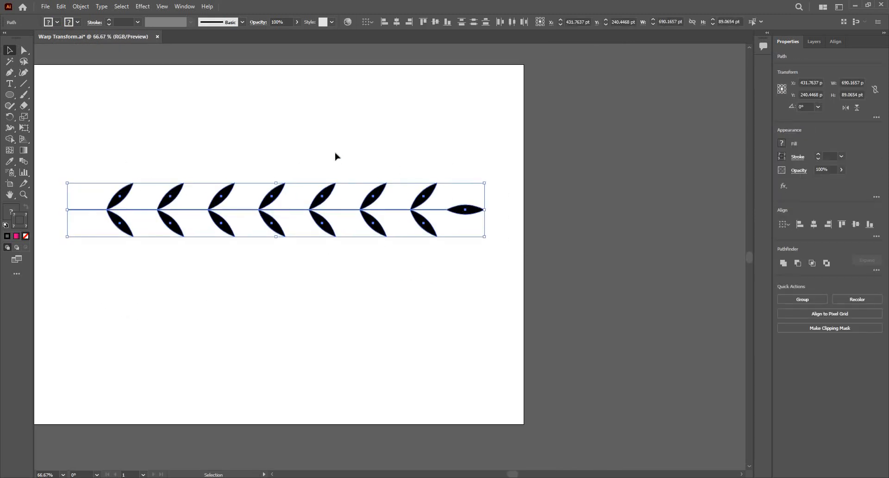
click(322, 152)
scroll(274, 218, up, 1)
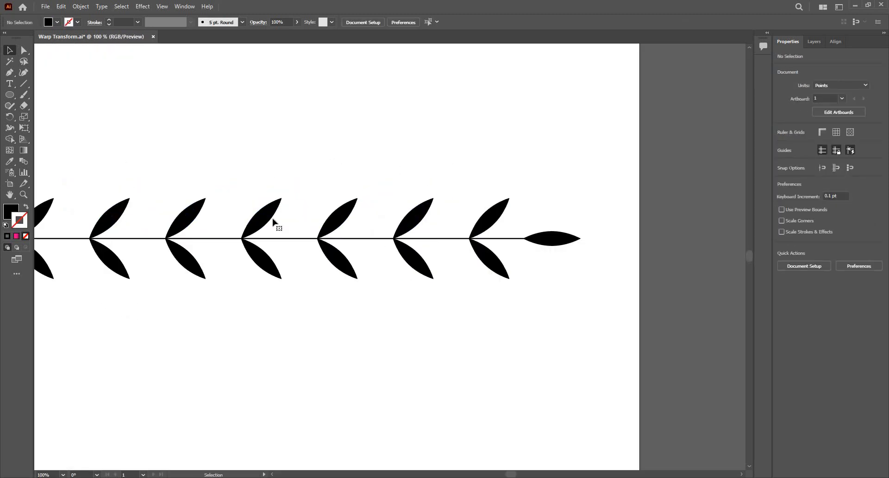
Step: Apply a horizontal Arc warp effect to the branch group with 50% bend and 0% horizontal and vertical distortion
click(272, 219)
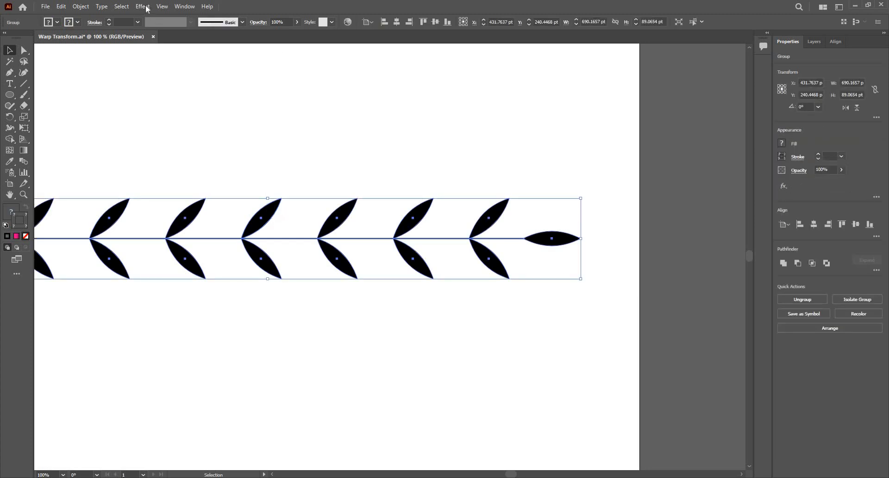
click(143, 6)
mouse_move(232, 126)
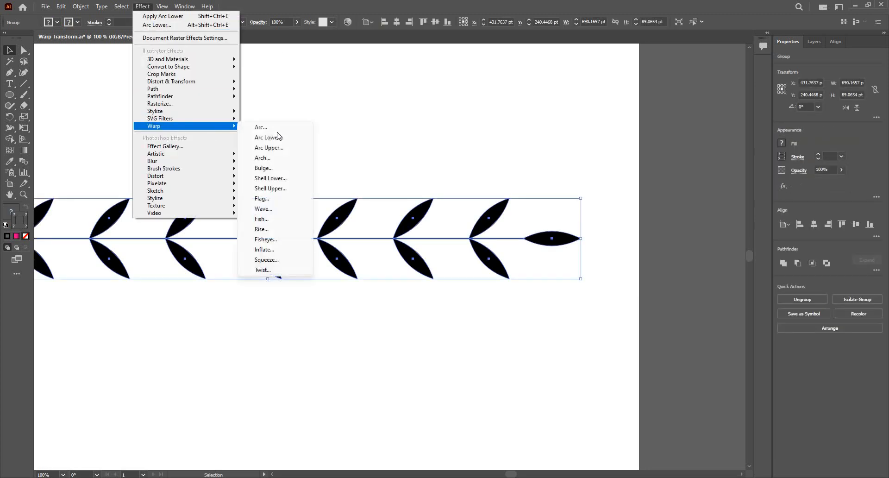
click(276, 128)
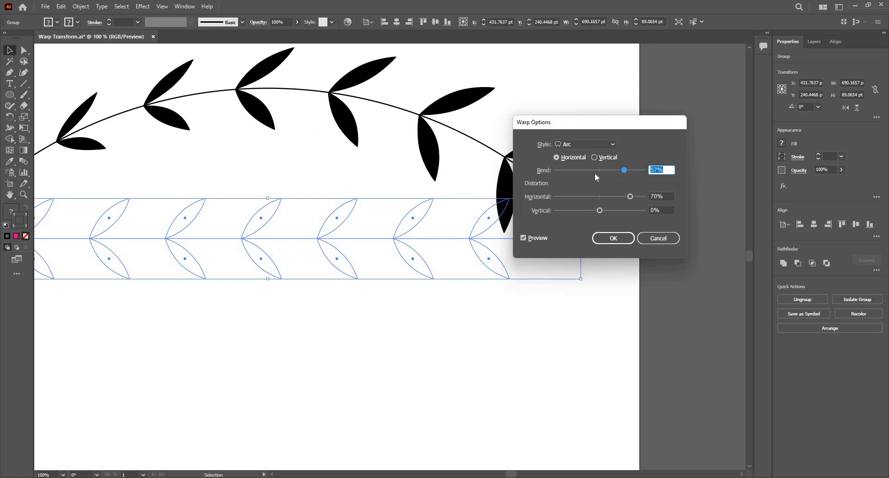
text(50)
key(Tab)
text(0)
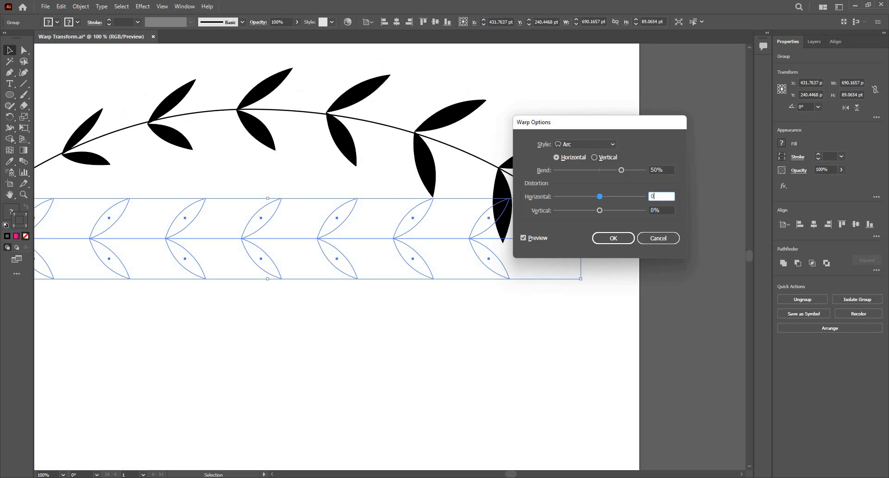
key(Tab)
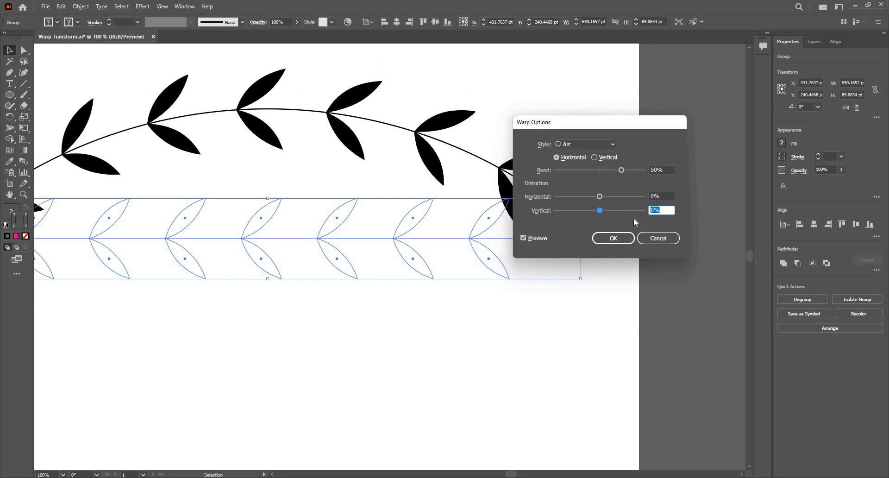
click(614, 238)
key(ctrl+minus)
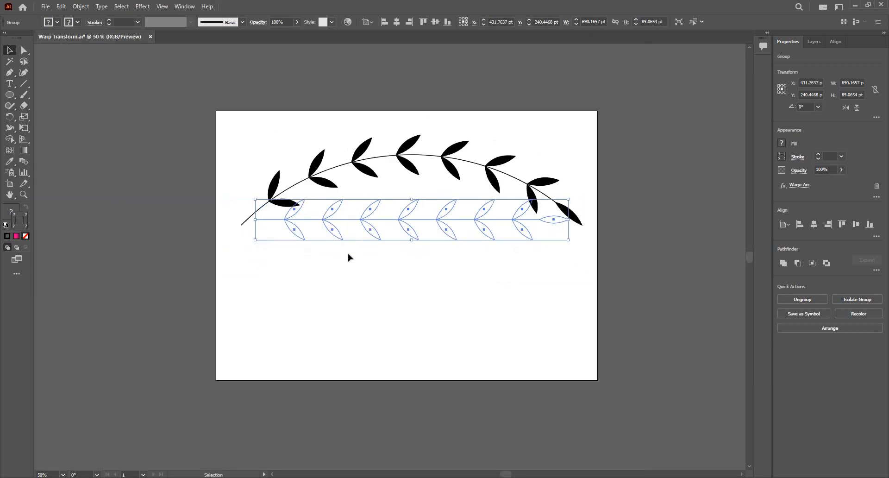
click(392, 162)
click(401, 155)
drag(398, 100, 400, 98)
key(ctrl+z)
Step: Expand the appearance of the arced branch so that its warp becomes real paths
scroll(471, 226, up, 1)
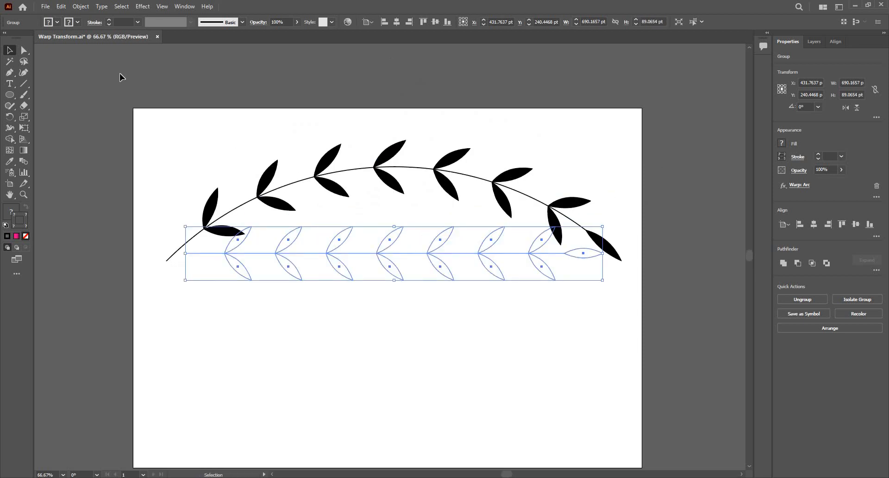
click(81, 6)
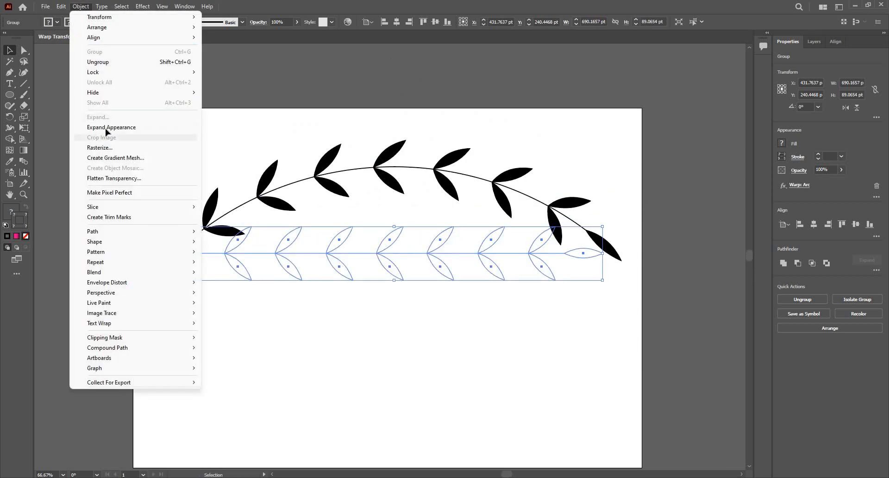
click(107, 127)
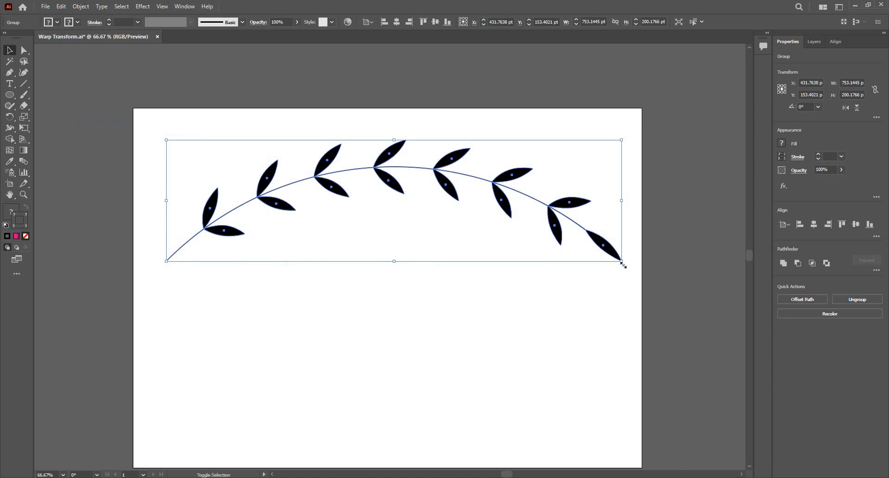
Step: Rotate the branch 90° counter-clockwise to stand upright, scale it to about 101 × 379 pt, and move it fully onto the artboard
drag(526, 119, 332, 109)
scroll(376, 174, down, 2)
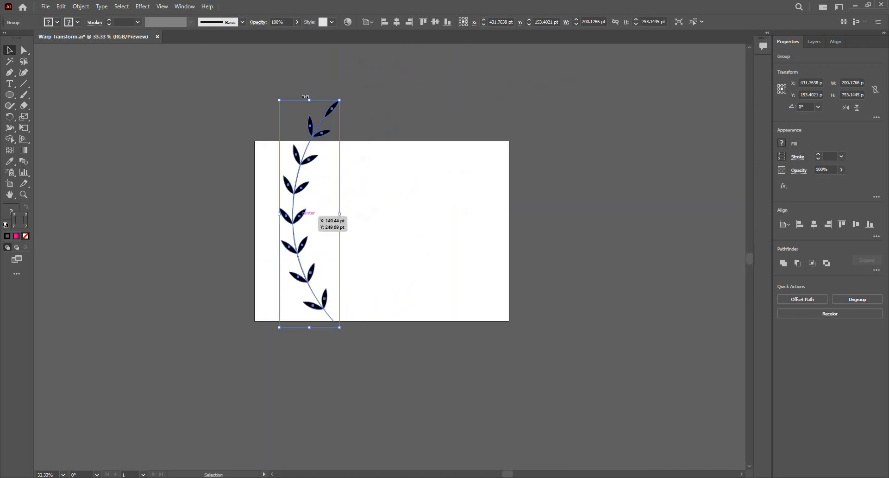
drag(322, 187, 323, 214)
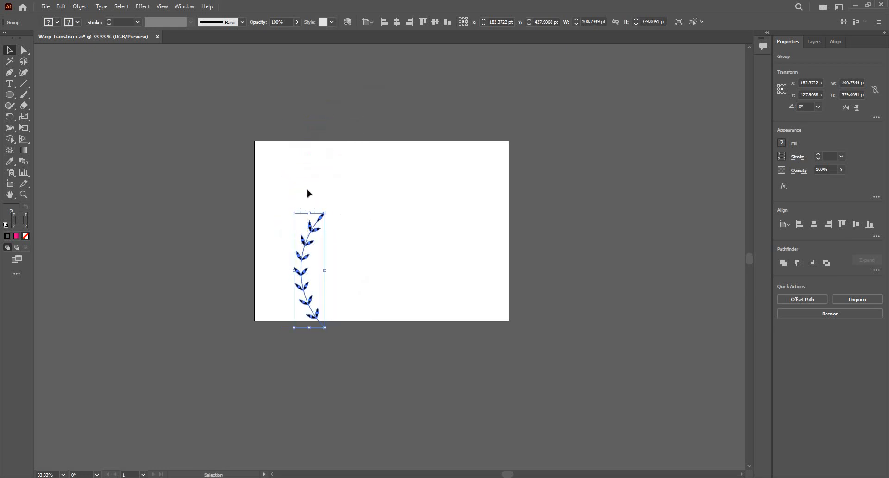
drag(302, 241, 301, 213)
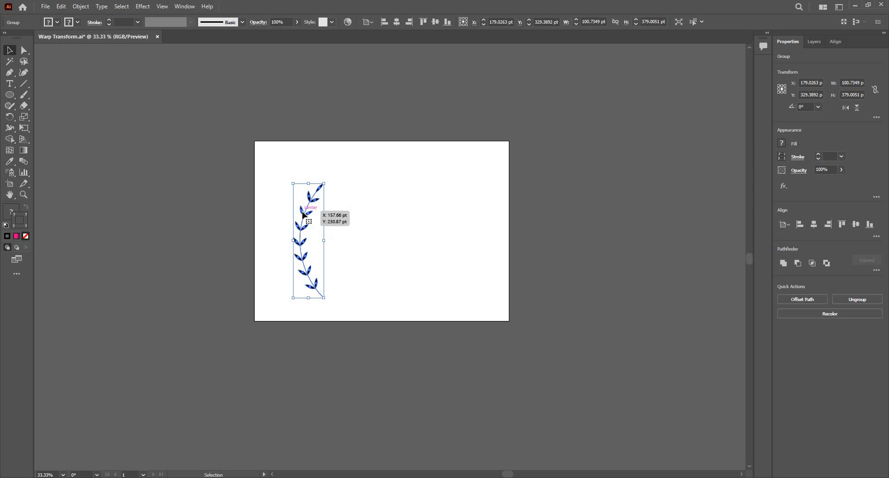
Step: Reflect a copy of the branch across the vertical axis and move it about 440 pt to the right, level with the original
drag(306, 213, 371, 218)
key(ctrl+z)
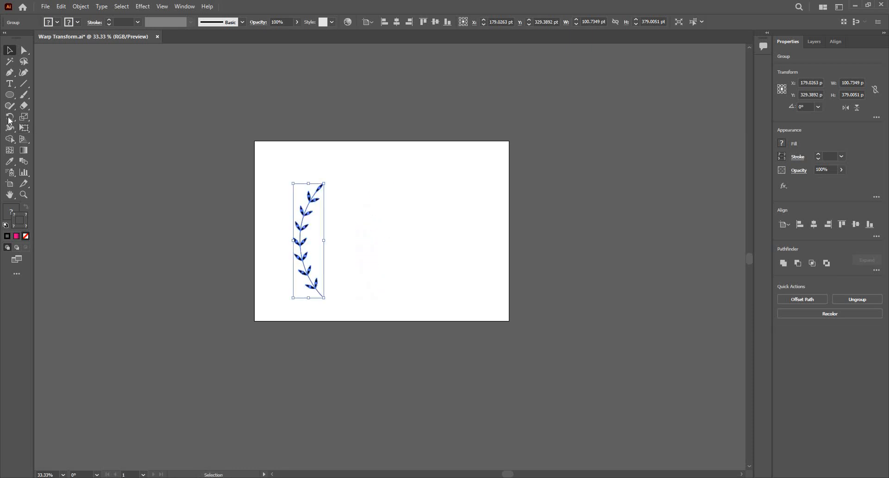
drag(10, 119, 39, 125)
double_click(11, 117)
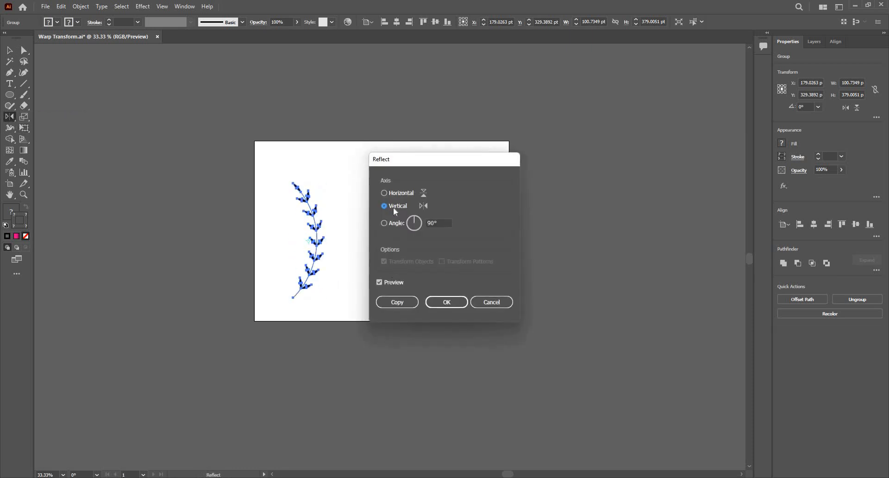
click(401, 300)
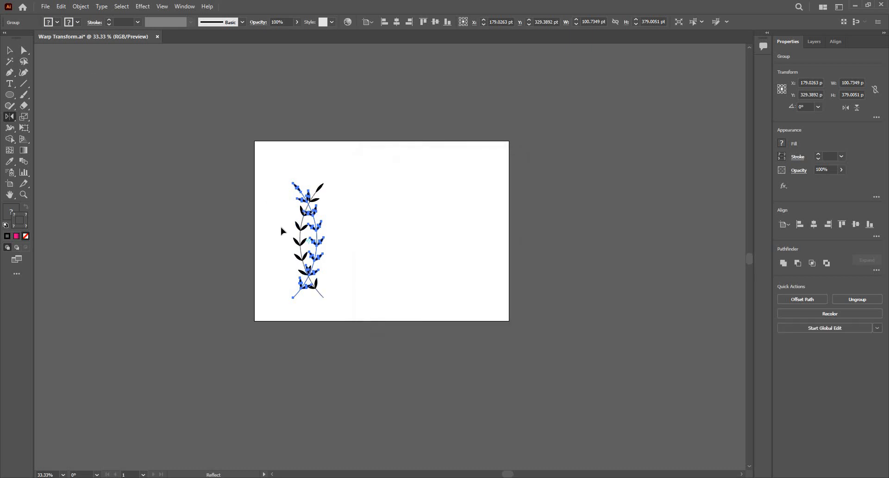
key(v)
drag(305, 233, 417, 230)
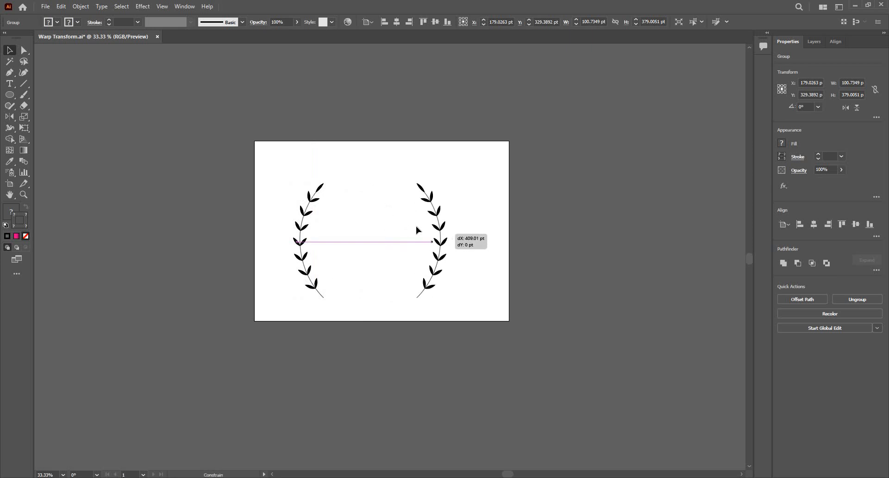
Step: Group the two facing branches and centre the group horizontally and vertically on the artboard
drag(289, 162, 450, 266)
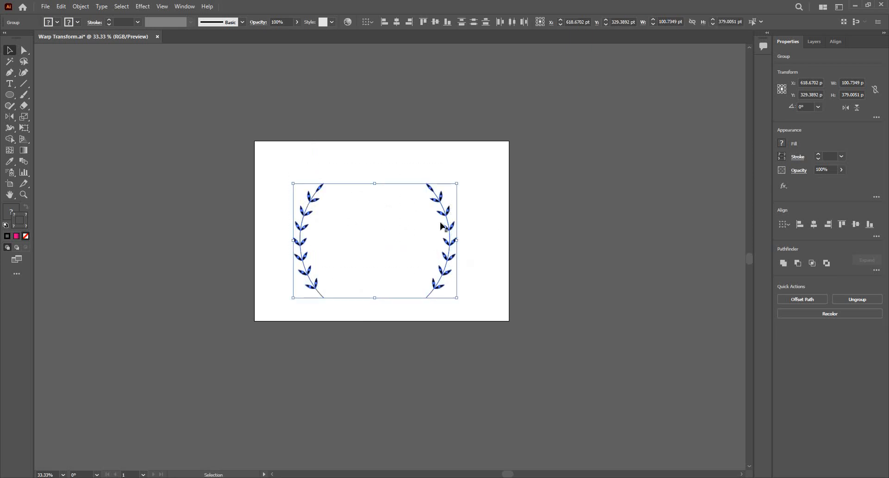
shift+click(319, 188)
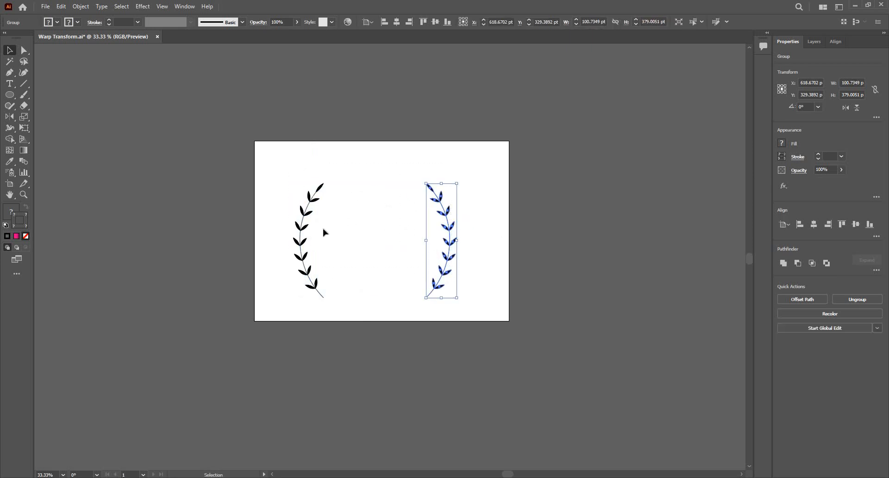
click(338, 267)
click(299, 243)
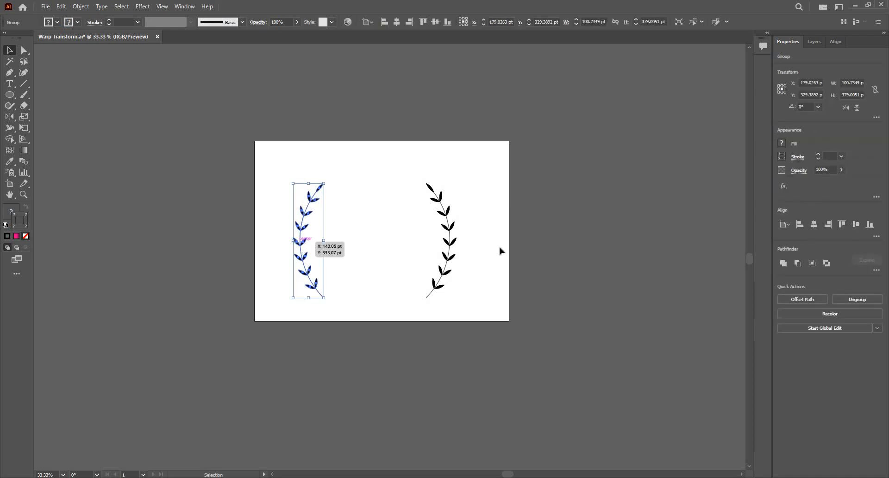
shift+click(452, 241)
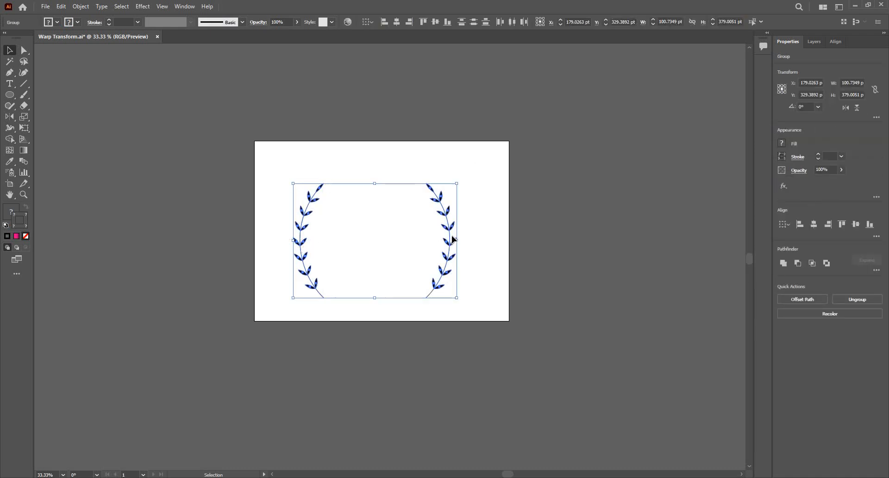
shift+click(319, 186)
key(ctrl+z)
key(a)
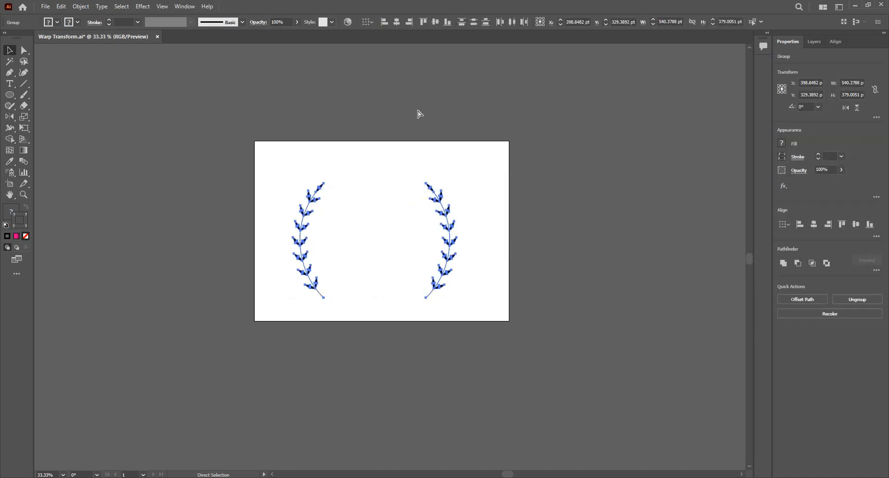
key(ctrl+g)
click(396, 22)
click(435, 22)
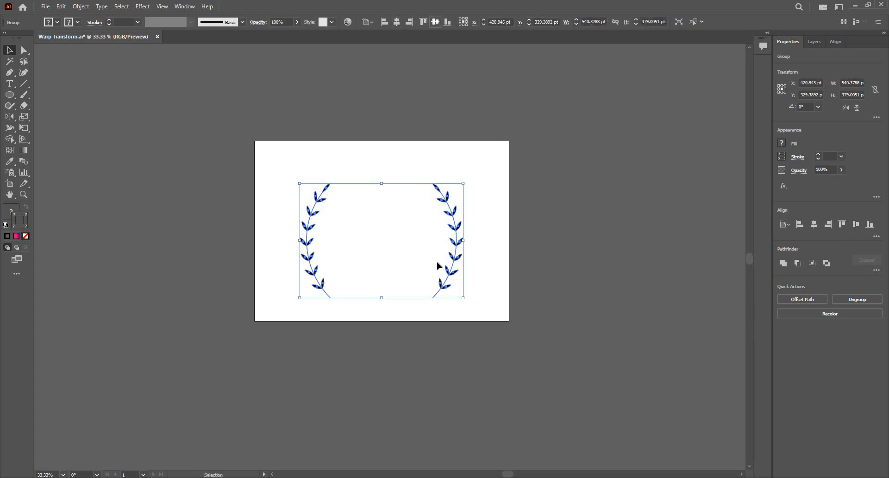
click(73, 115)
Step: Add the letter R as Arizonia Regular text between the two branches
key(ctrl+plus)
key(t)
click(312, 194)
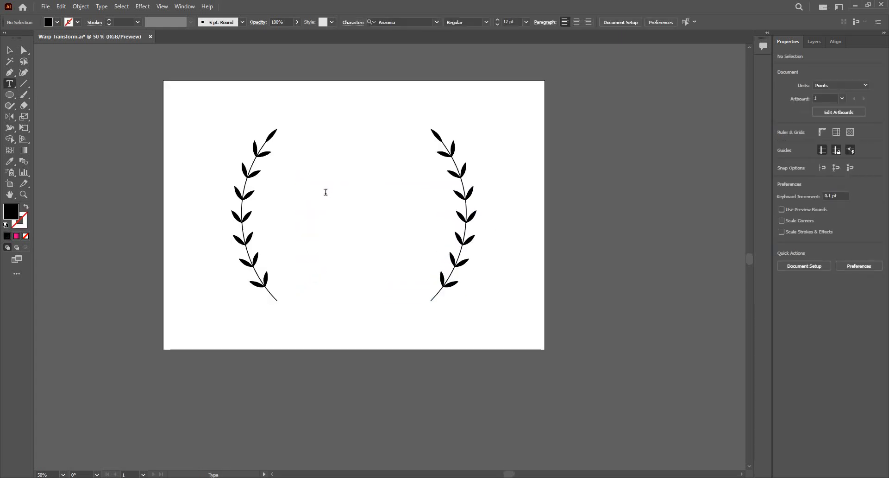
key(BackSpace)
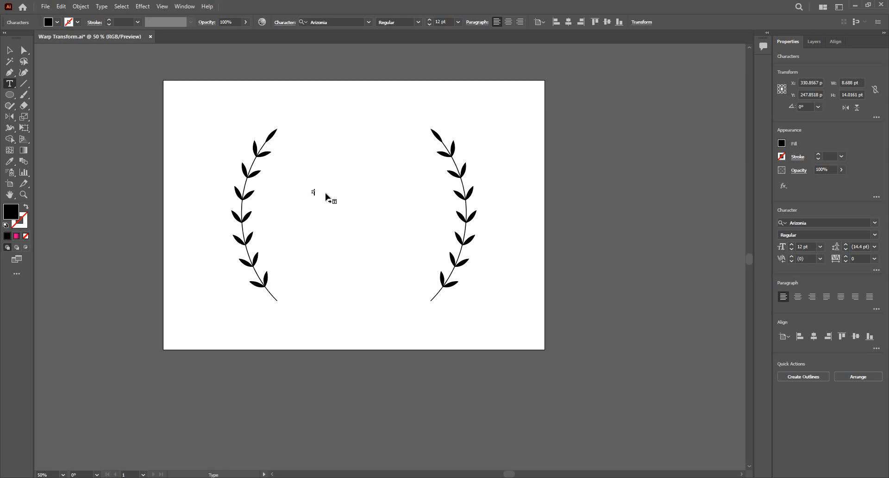
key(Escape)
Step: Enlarge the letter R to about 393 pt and position it in the middle of the wreath
drag(318, 196, 516, 392)
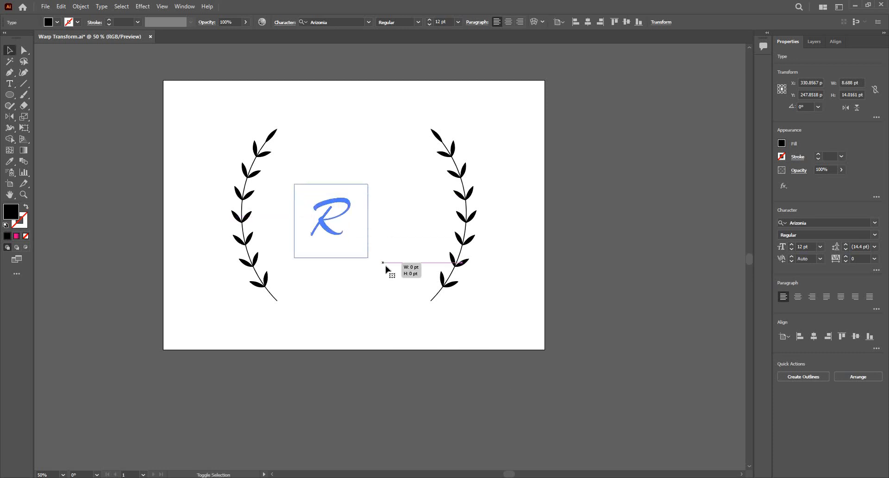
drag(369, 259, 358, 209)
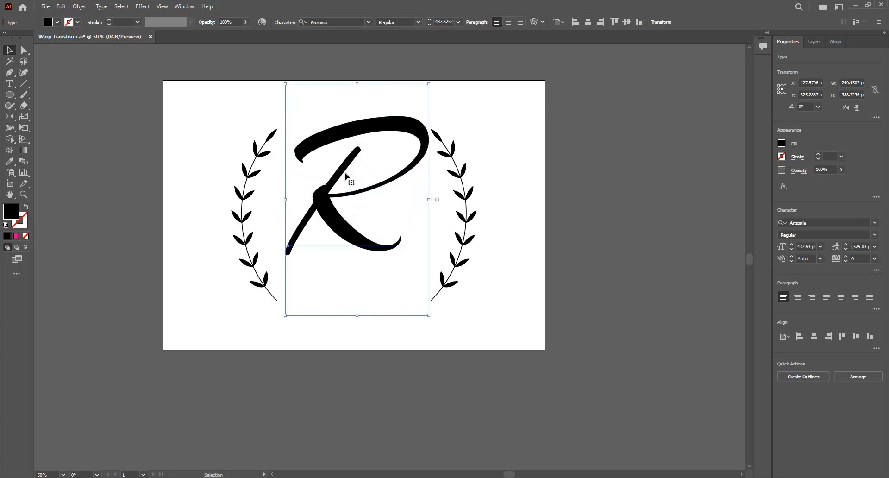
drag(344, 208, 343, 242)
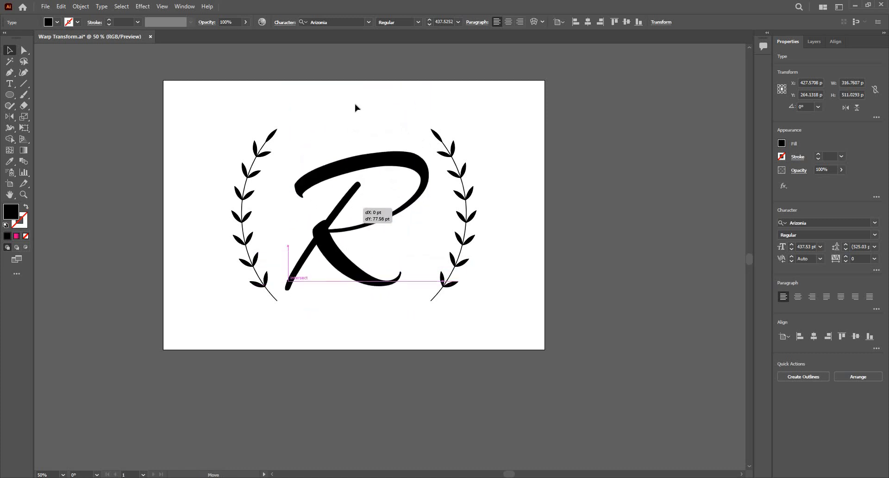
drag(357, 116, 358, 140)
drag(349, 210, 349, 196)
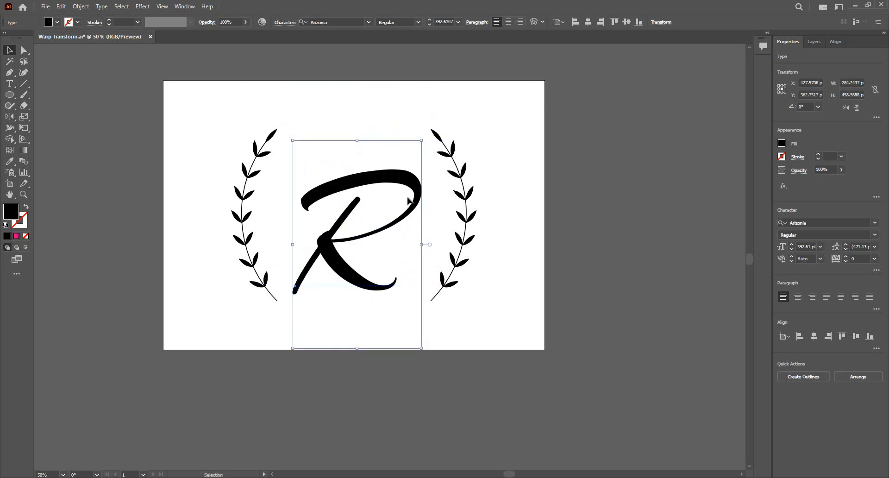
click(532, 166)
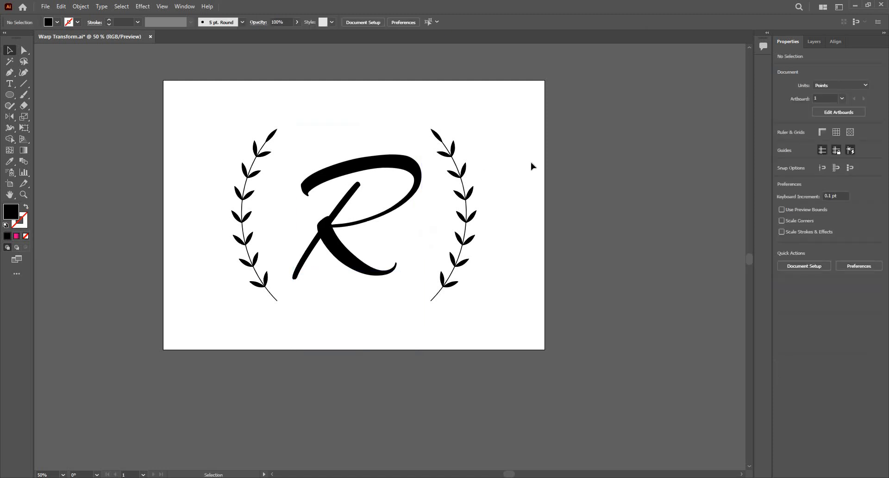